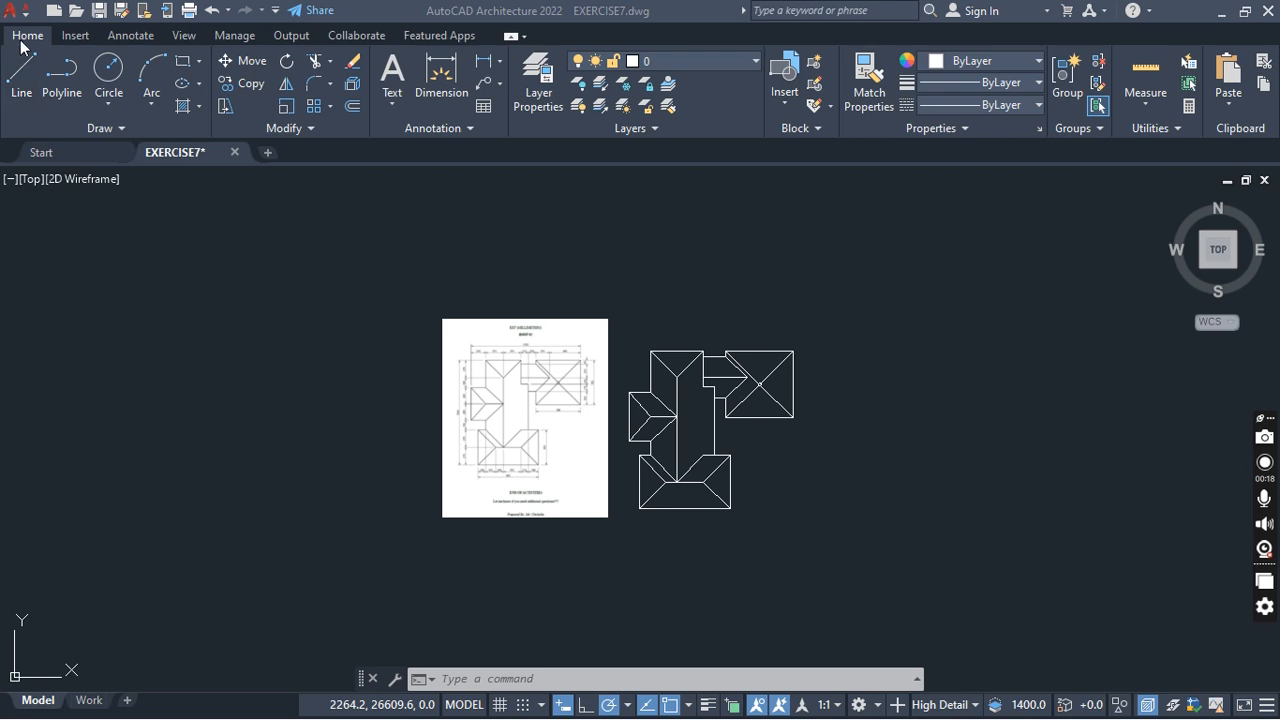
# Open the text style settings.
pyautogui.click(134, 38)
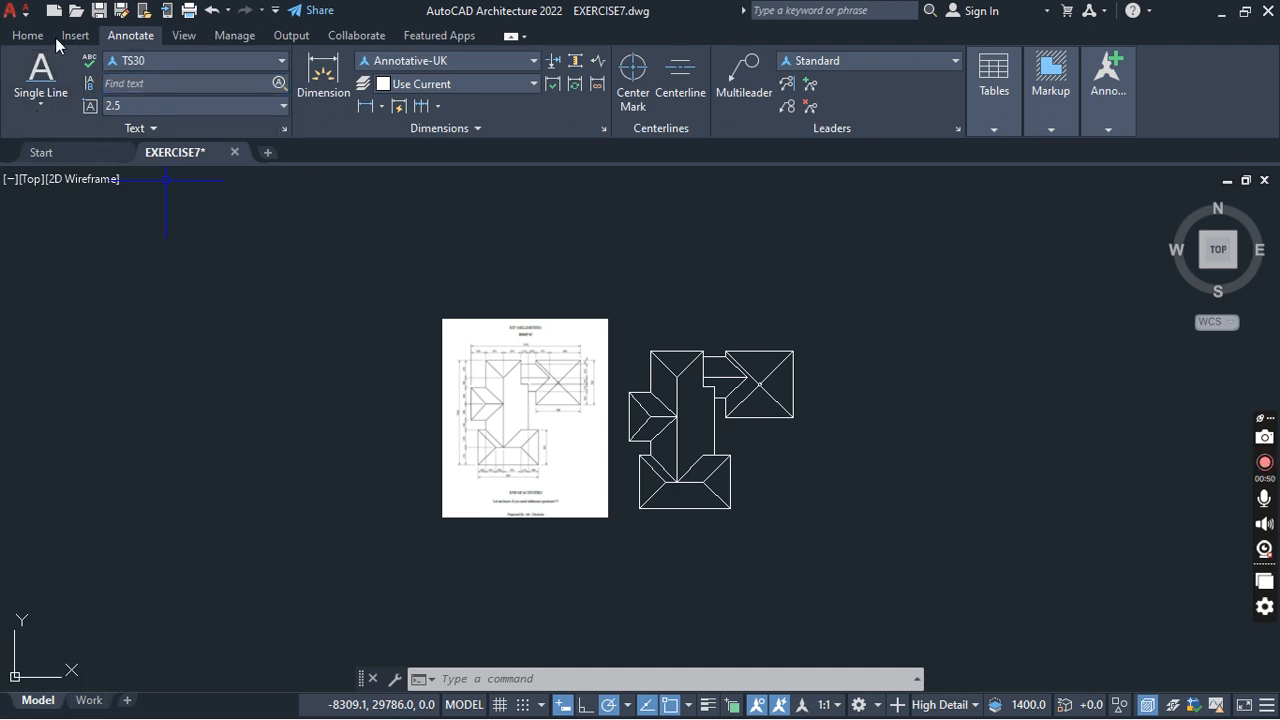
pyautogui.click(283, 127)
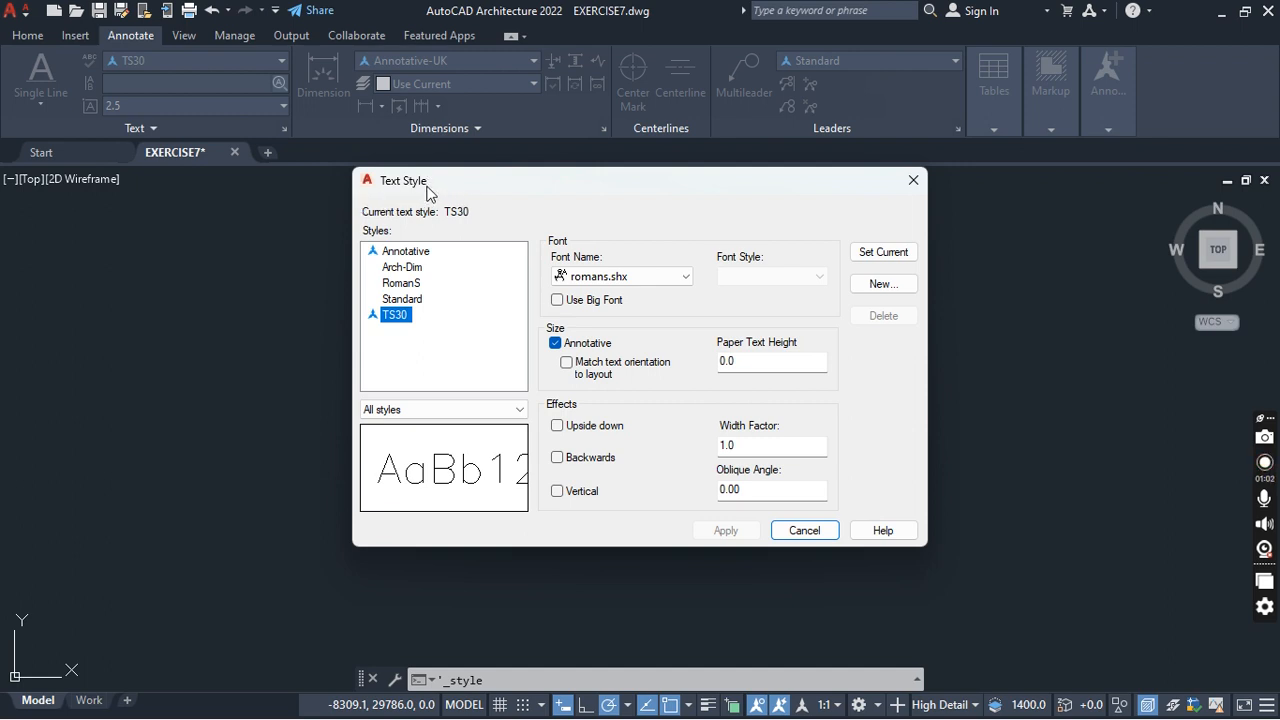
pyautogui.rightClick(388, 315)
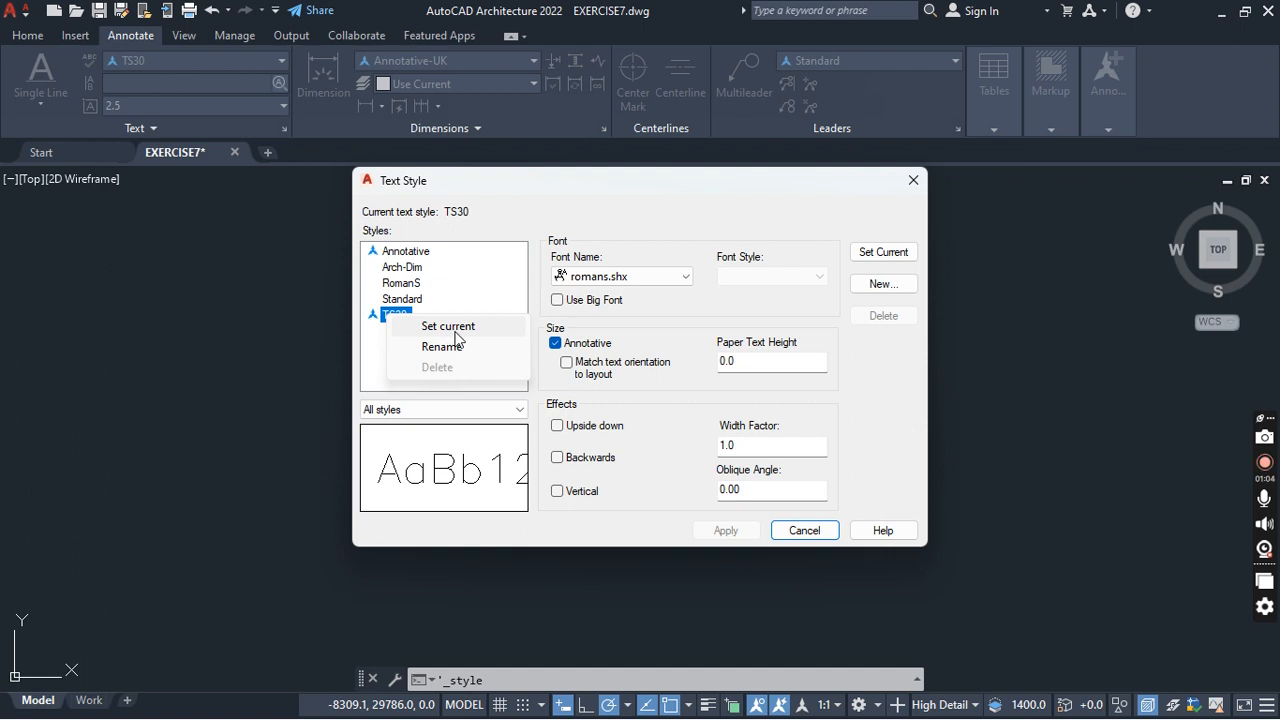
pyautogui.click(410, 299)
pyautogui.click(396, 315)
pyautogui.rightClick(395, 317)
pyautogui.click(401, 298)
pyautogui.click(391, 313)
pyautogui.rightClick(391, 312)
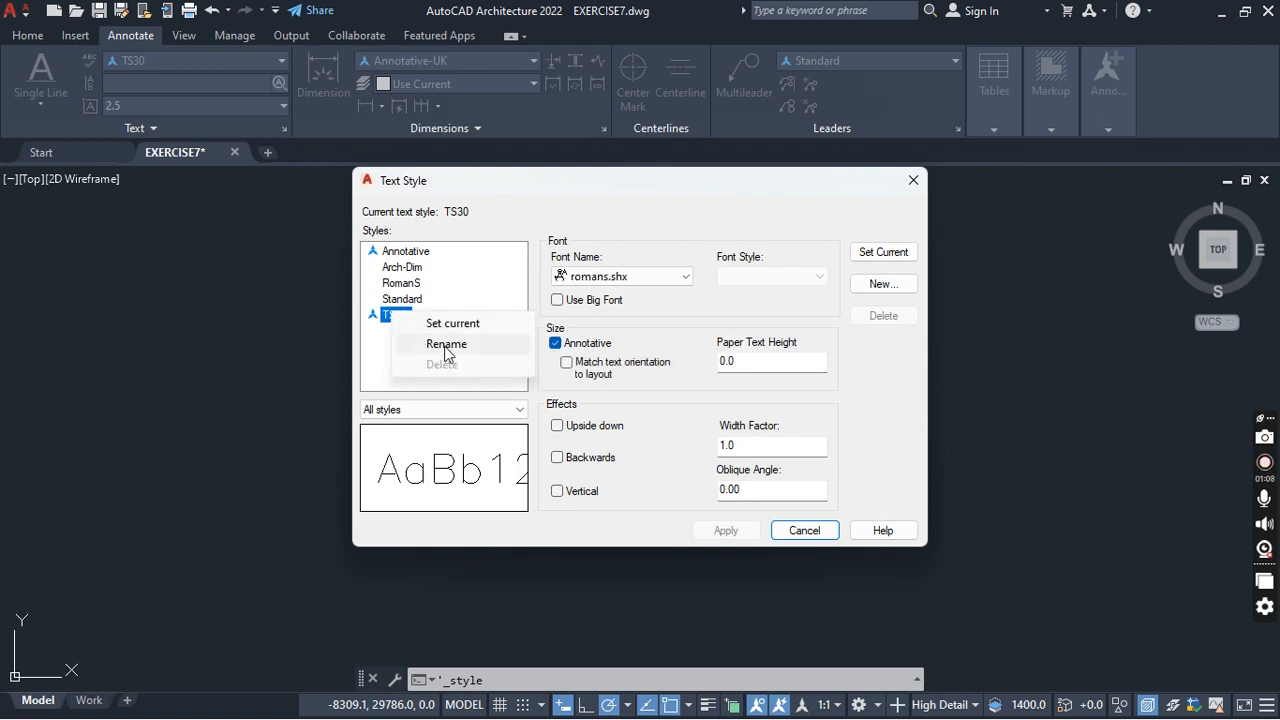
pyautogui.click(415, 327)
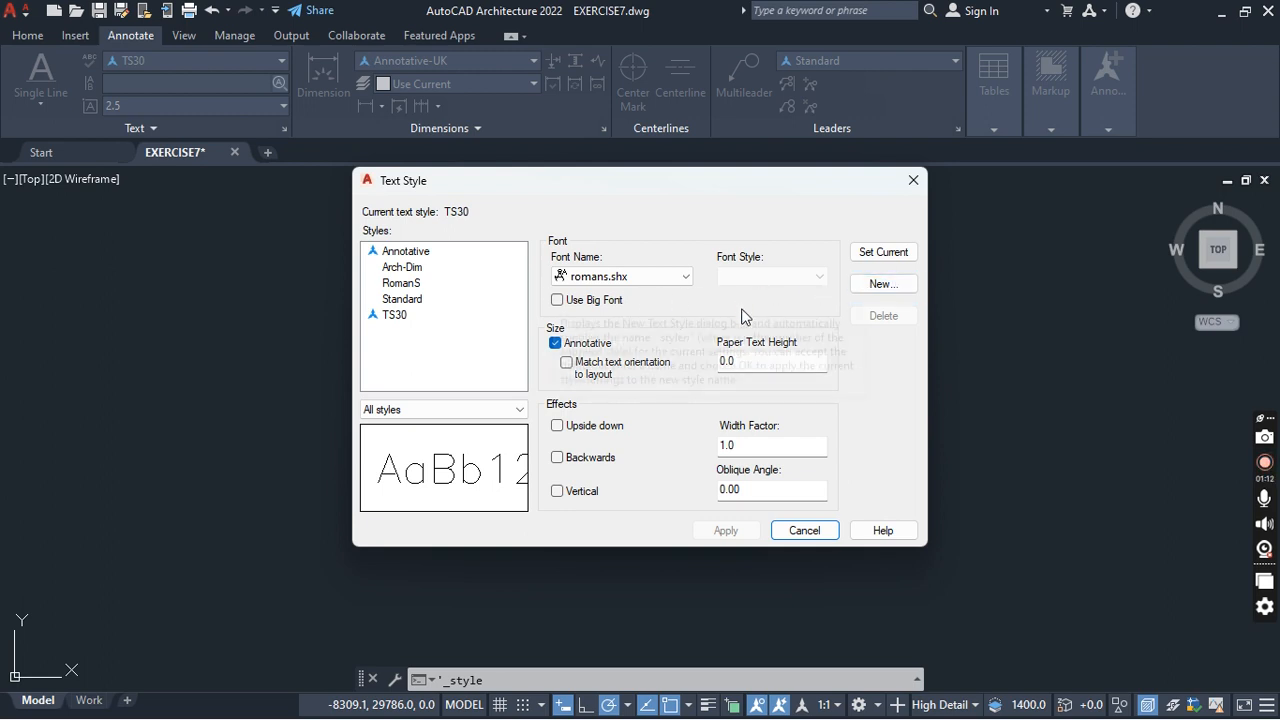
# Create a new text style named TS-35 and select it for editing.
pyautogui.click(875, 286)
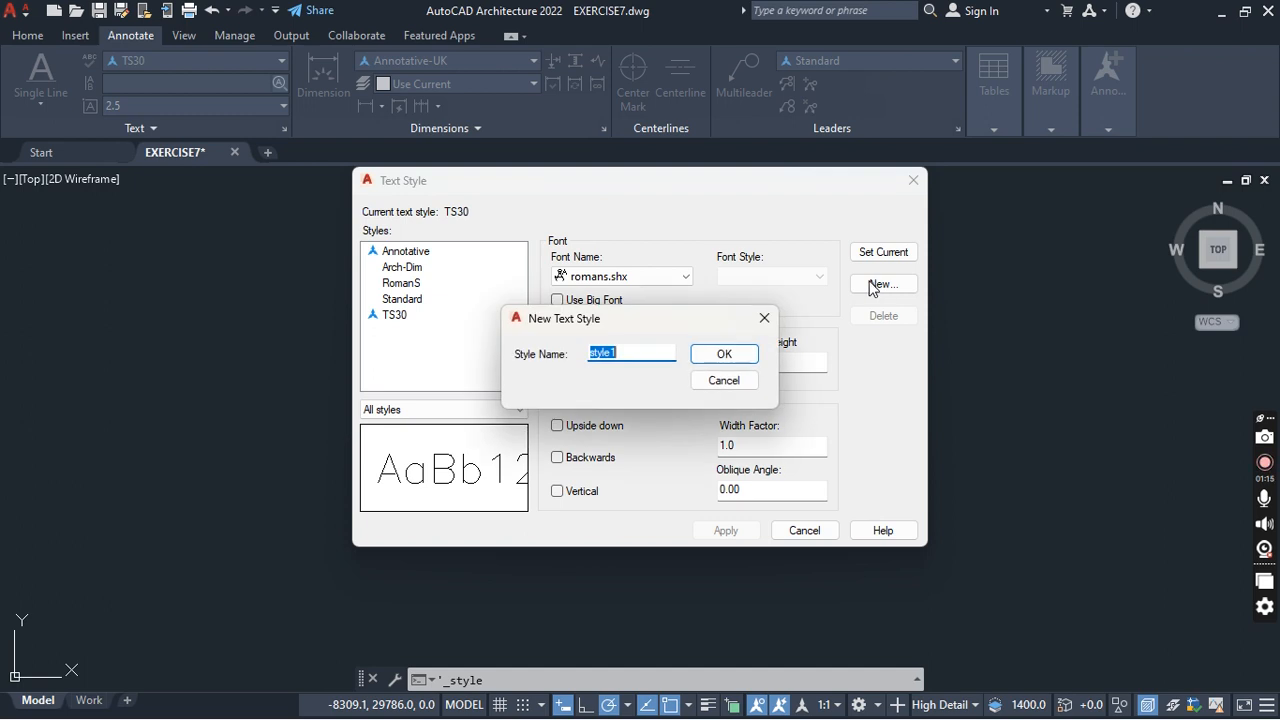
pyautogui.click(643, 351)
pyautogui.doubleClick(643, 351)
pyautogui.write('TS-35')
pyautogui.click(712, 356)
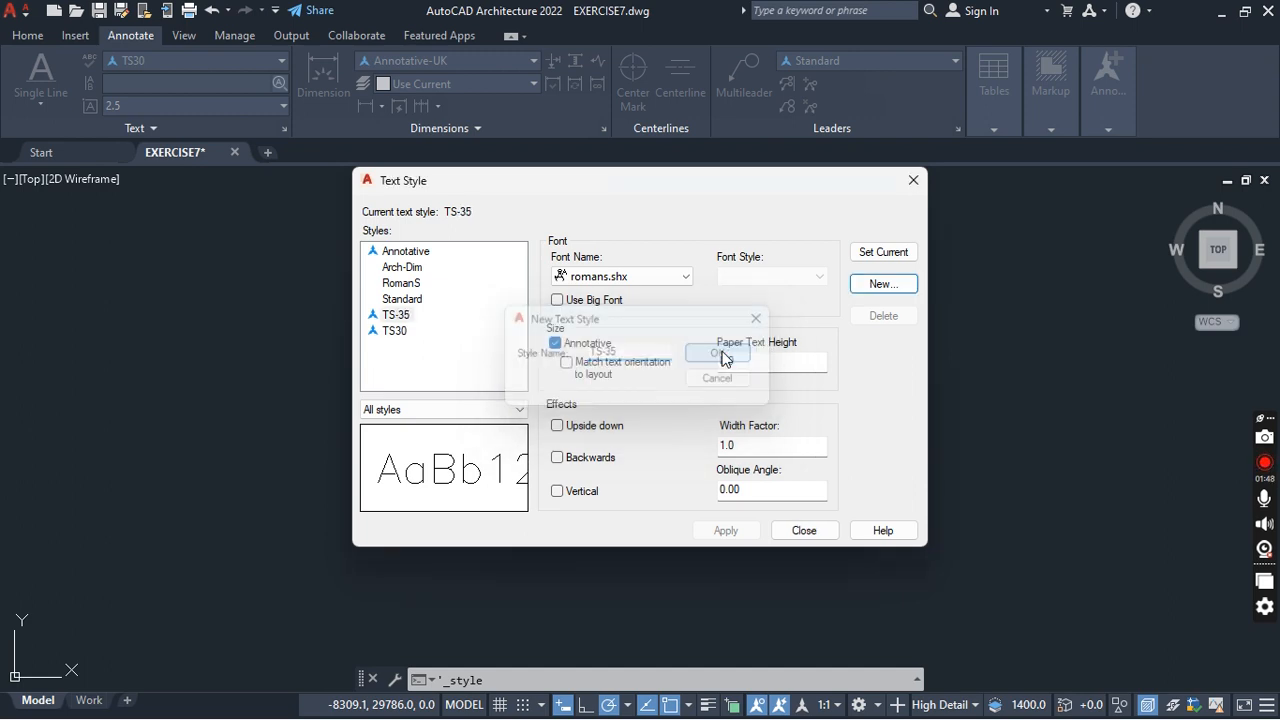
pyautogui.click(393, 318)
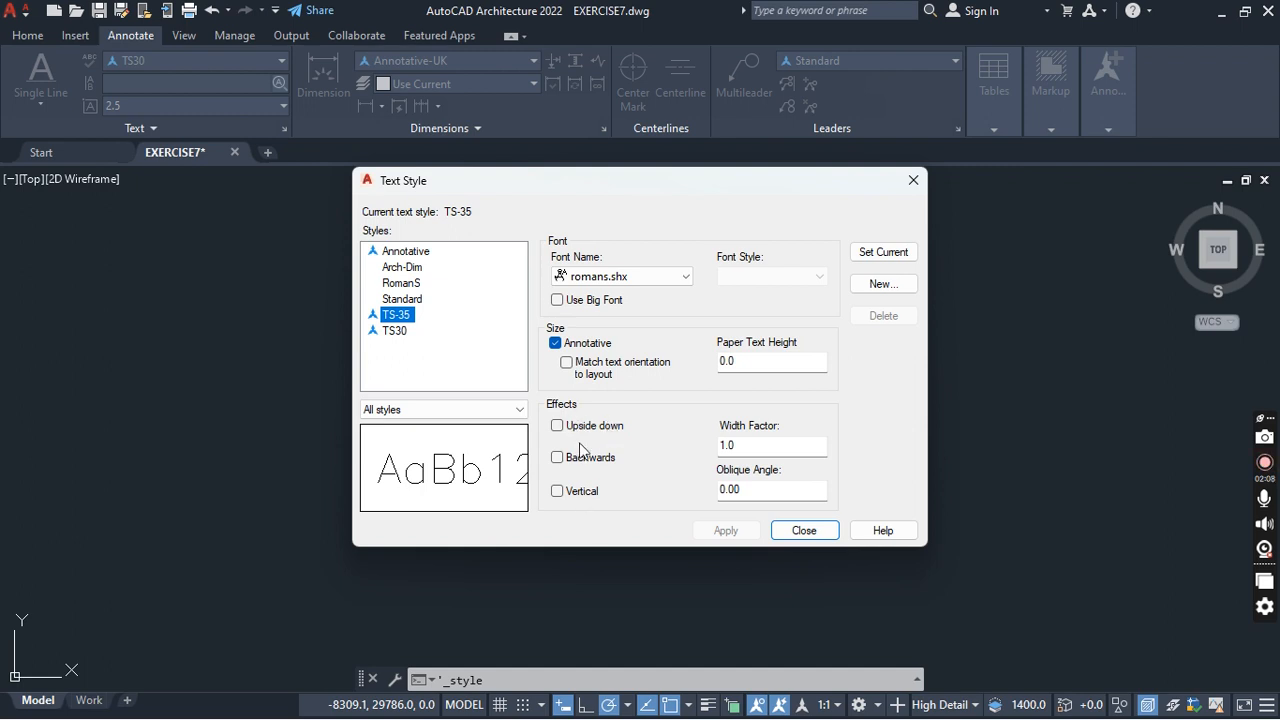
# Look through the available fonts and try Stylus BT for the TS-35 text style.
pyautogui.click(626, 276)
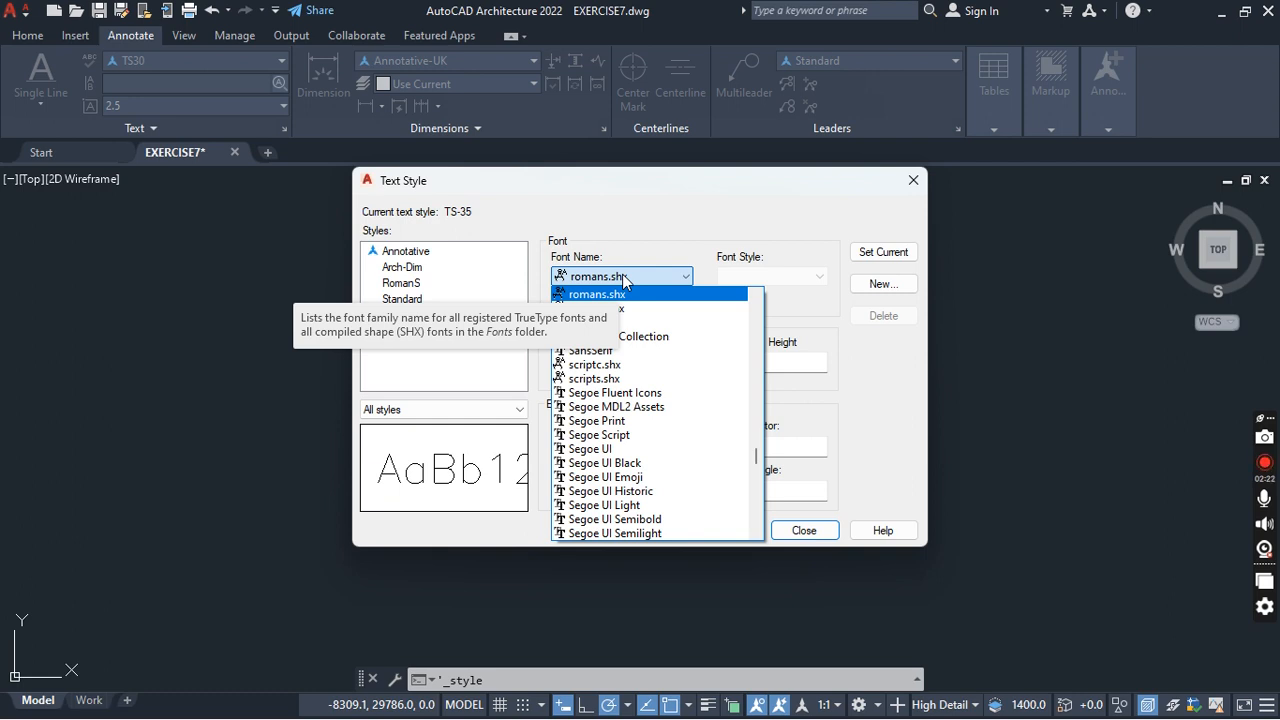
pyautogui.press('Down')
pyautogui.press('Down')
pyautogui.press('Down')
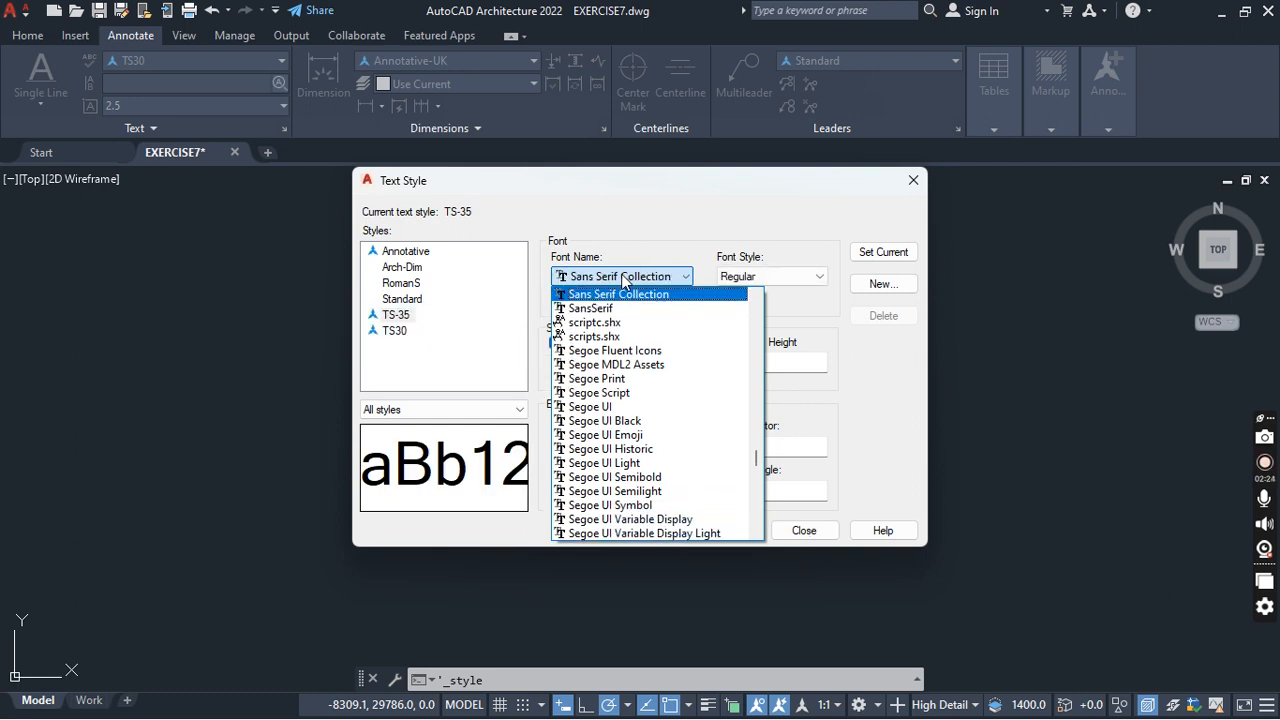
pyautogui.press('Down')
pyautogui.press('Down')
pyautogui.press('Down')
pyautogui.press('Down')
pyautogui.press('Down')
pyautogui.press('Down')
pyautogui.press('Down')
pyautogui.press('Down')
pyautogui.press('Down')
pyautogui.press('Down')
pyautogui.press('Down')
pyautogui.press('Down')
pyautogui.press('Down')
pyautogui.press('Down')
pyautogui.press('Down')
pyautogui.press('Down')
pyautogui.press('Down')
pyautogui.press('Down')
pyautogui.press('Down')
pyautogui.press('Down')
pyautogui.press('Down')
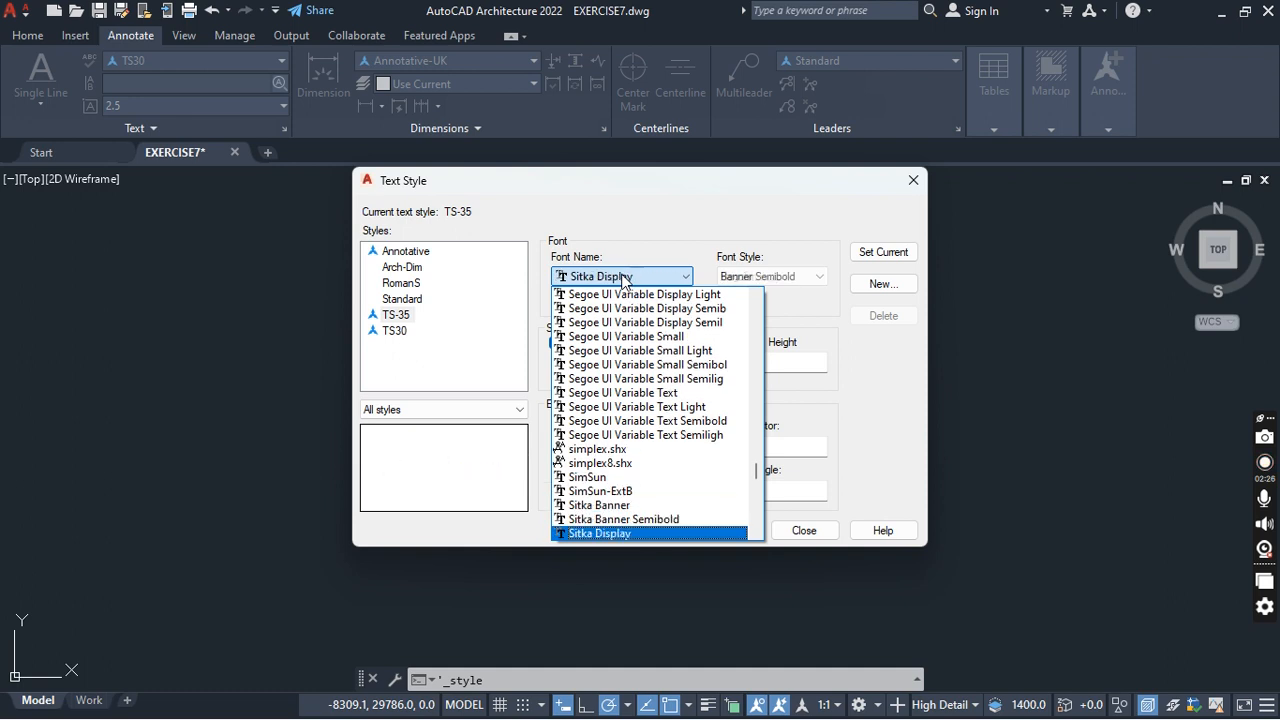
pyautogui.press('Down')
pyautogui.press('Down')
pyautogui.press('Down')
pyautogui.press('Down')
pyautogui.press('Down')
pyautogui.press('Down')
pyautogui.press('Down')
pyautogui.press('Down')
pyautogui.press('Down')
pyautogui.press('Down')
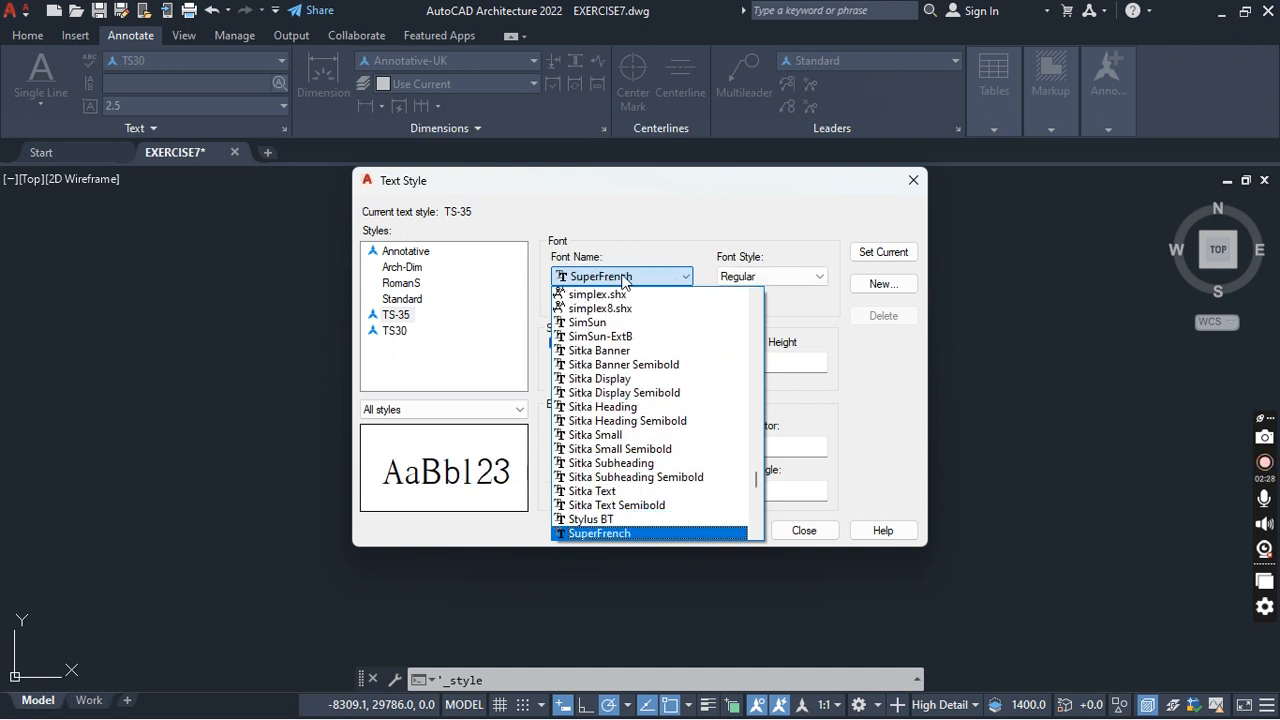
pyautogui.press('Up')
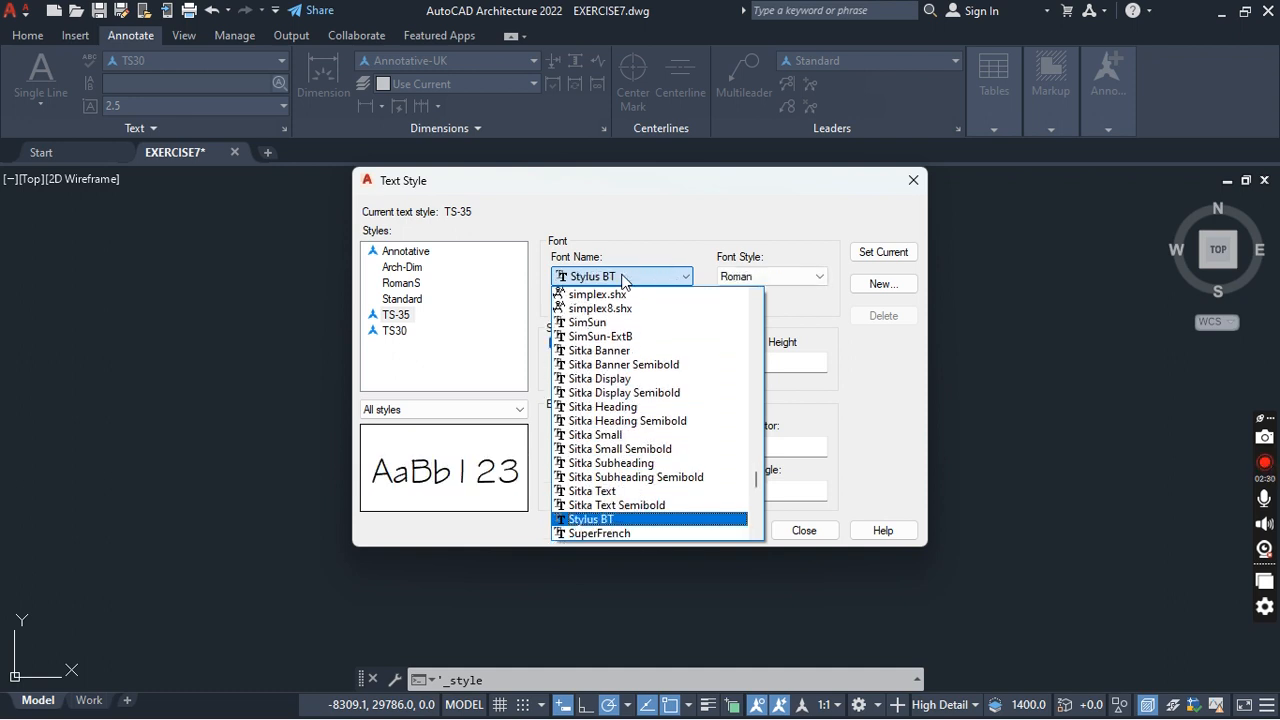
pyautogui.click(600, 520)
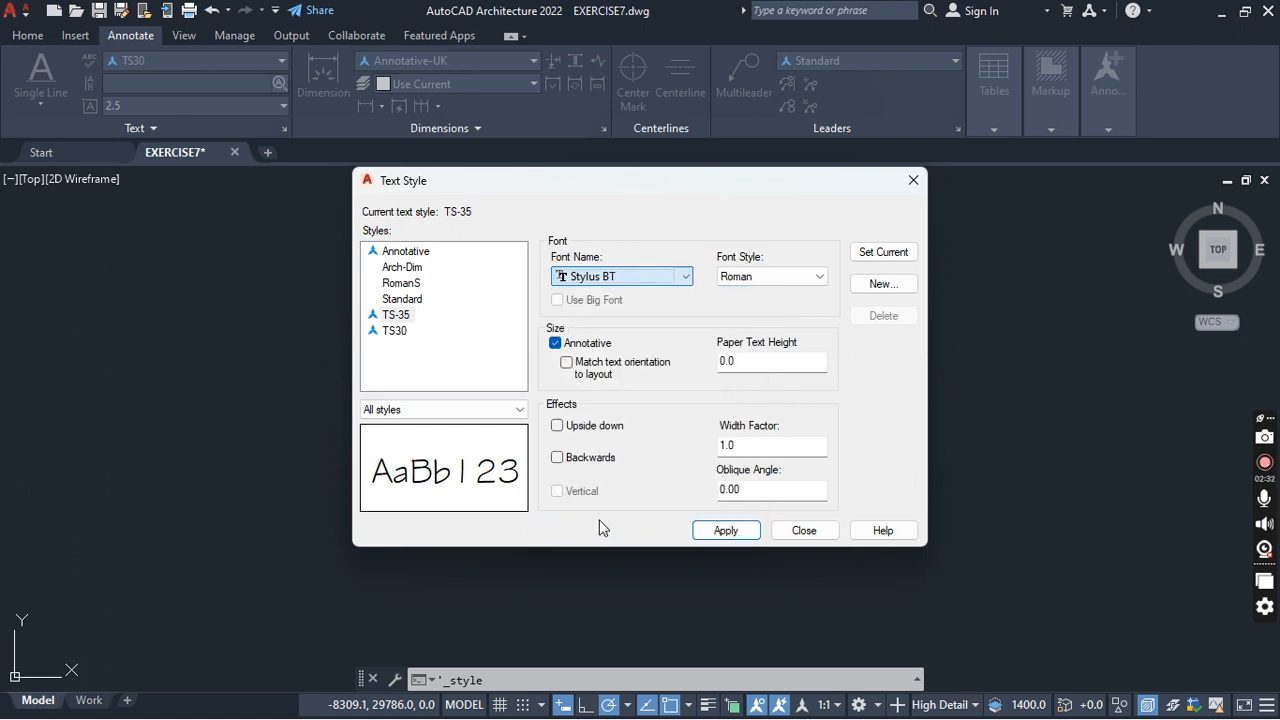
# Set the TS-35 style's font to Times New Roman with the Regular font style.
pyautogui.click(613, 277)
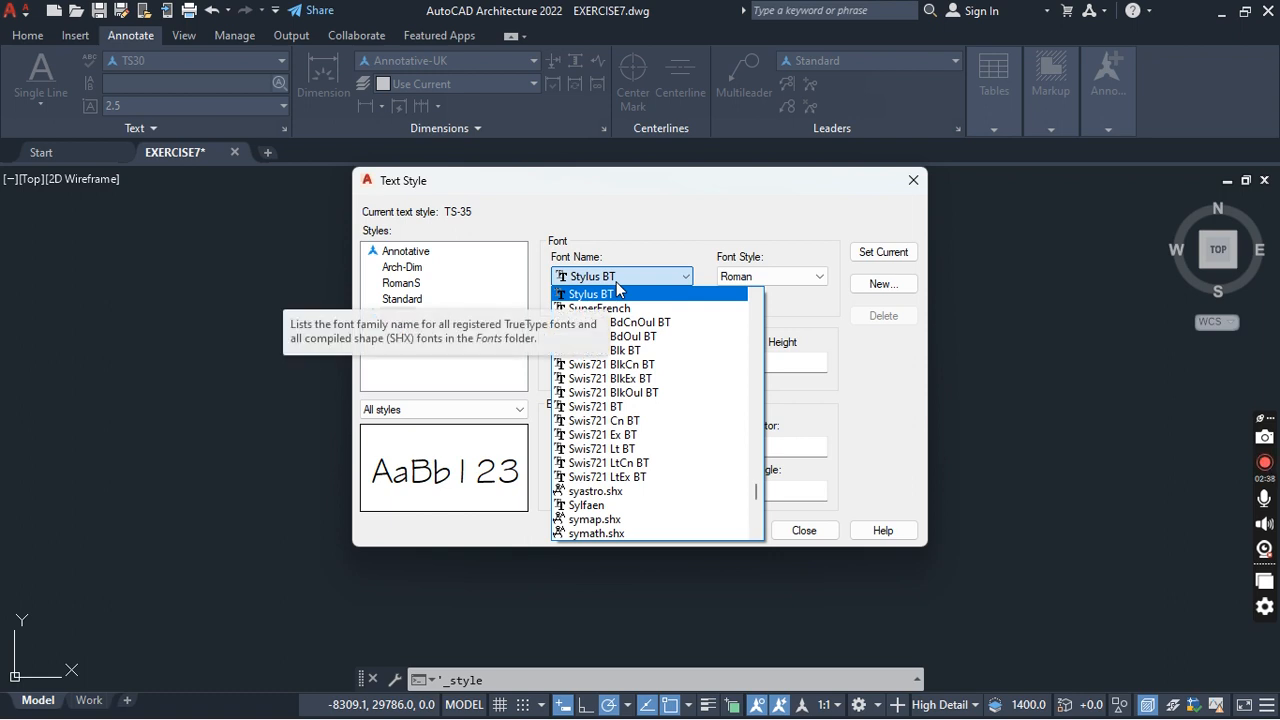
pyautogui.press('t')
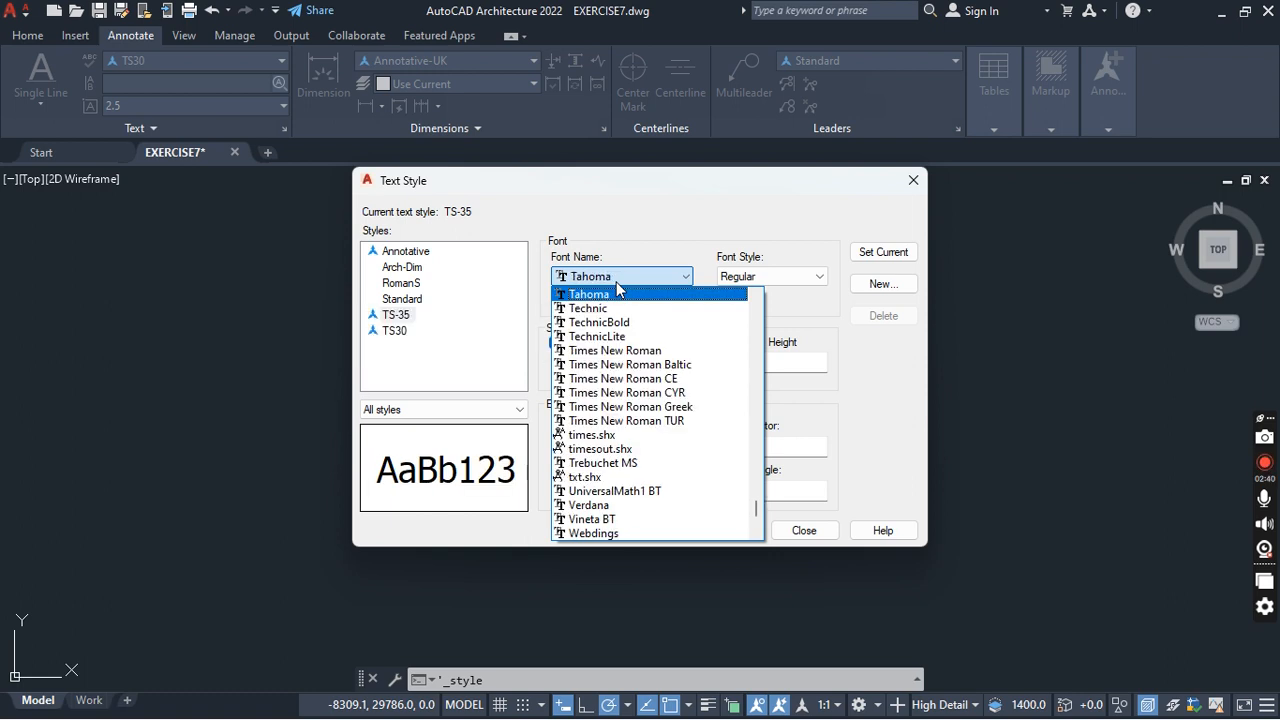
pyautogui.press('Down')
pyautogui.press('Down')
pyautogui.press('Down')
pyautogui.press('Down')
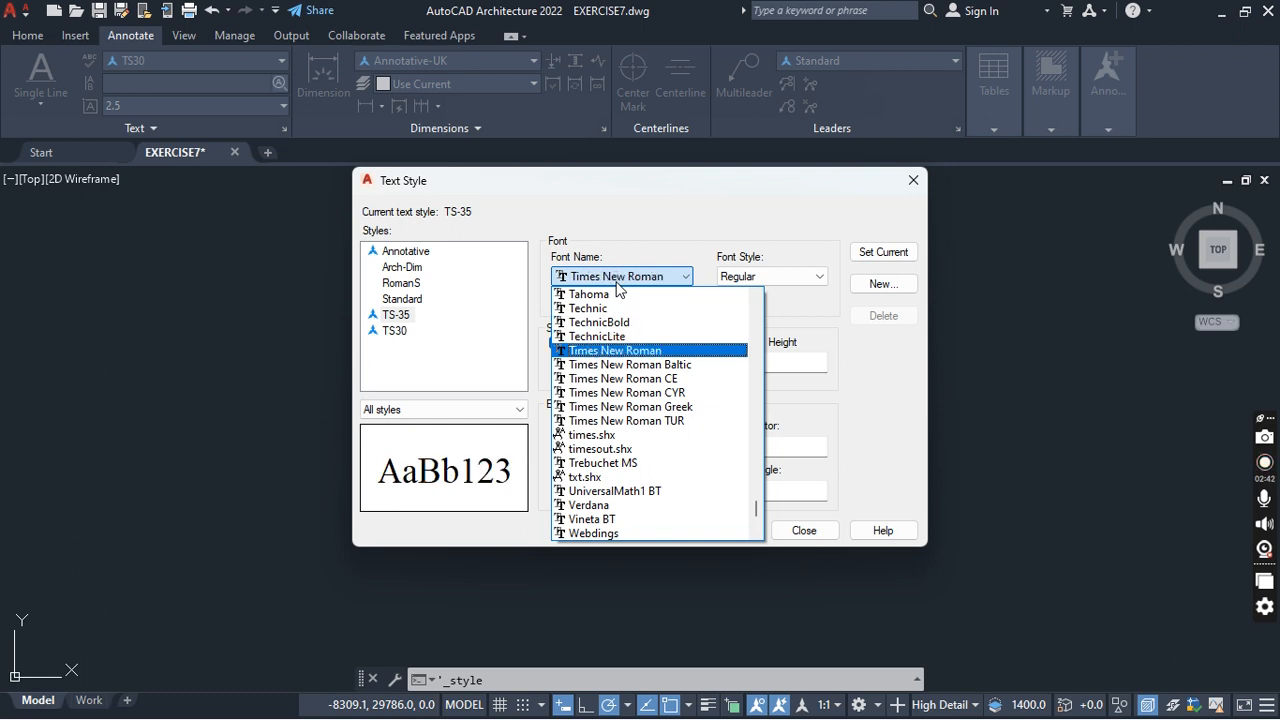
pyautogui.click(618, 351)
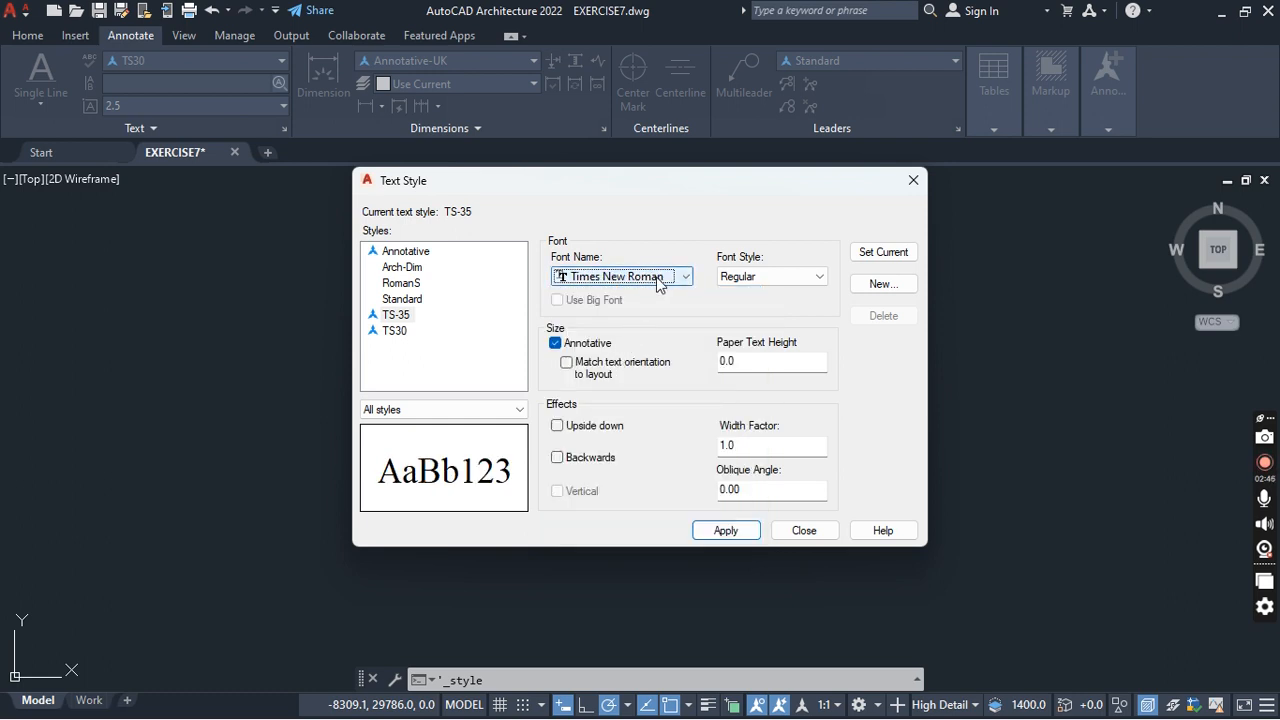
pyautogui.click(765, 276)
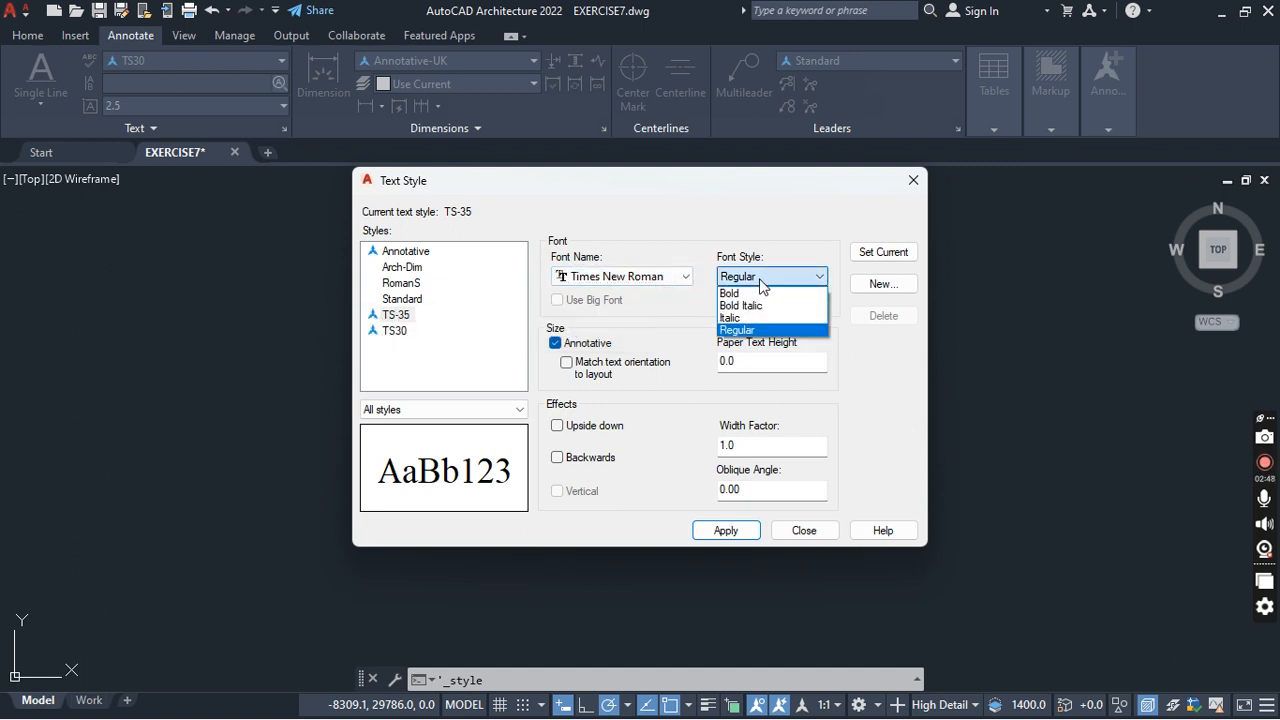
pyautogui.click(728, 331)
# Set the TS-35 style's paper text height to 35 and apply the style settings.
pyautogui.click(738, 362)
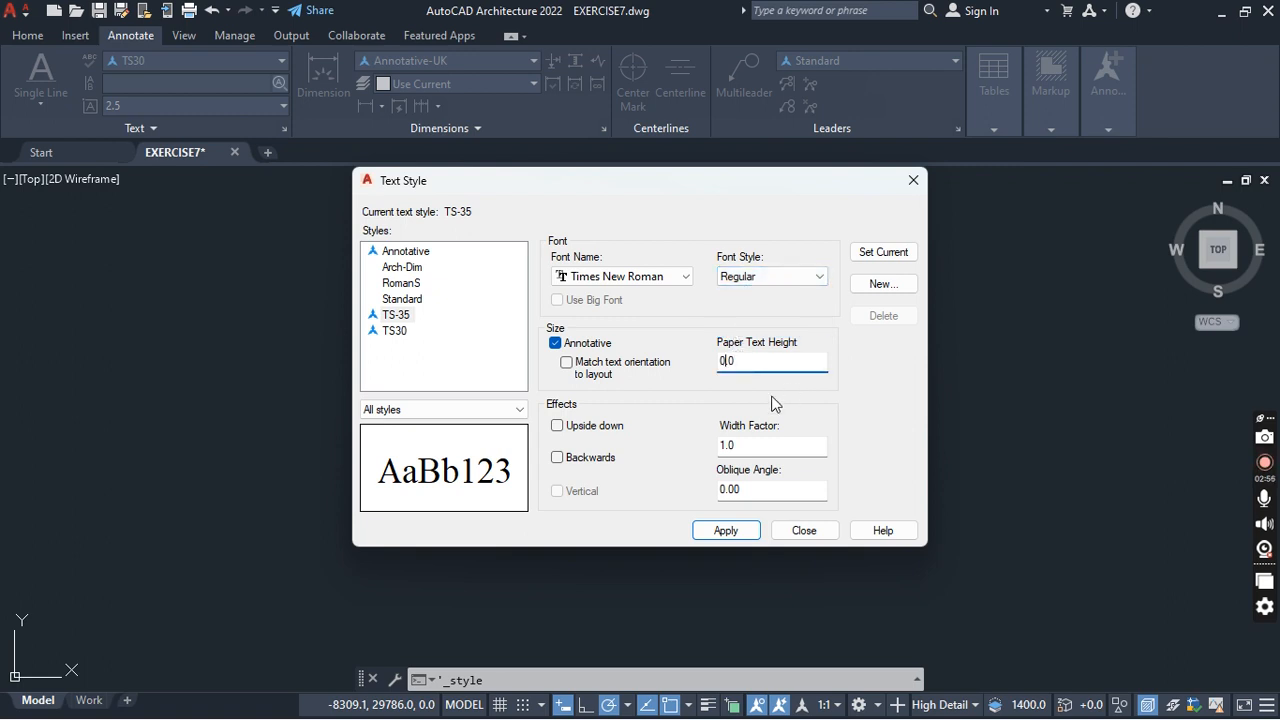
pyautogui.press('BackSpace')
pyautogui.write('35')
pyautogui.click(747, 445)
pyautogui.click(761, 497)
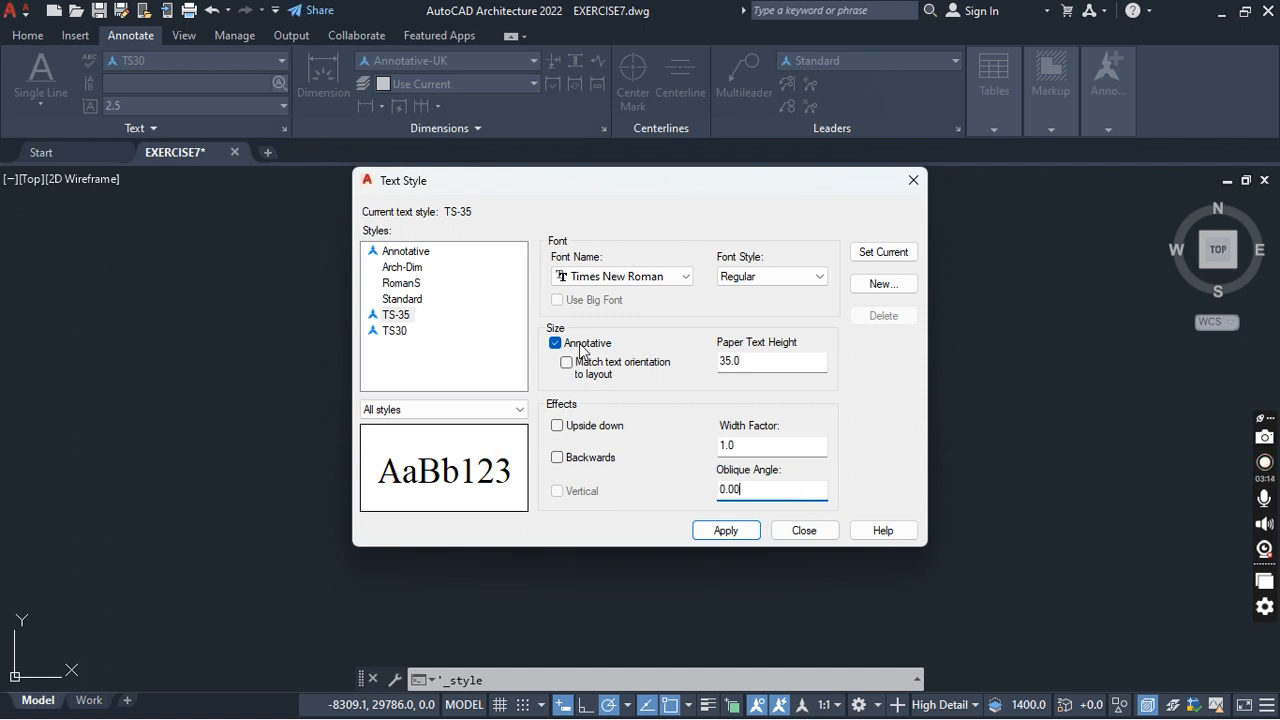
pyautogui.click(728, 535)
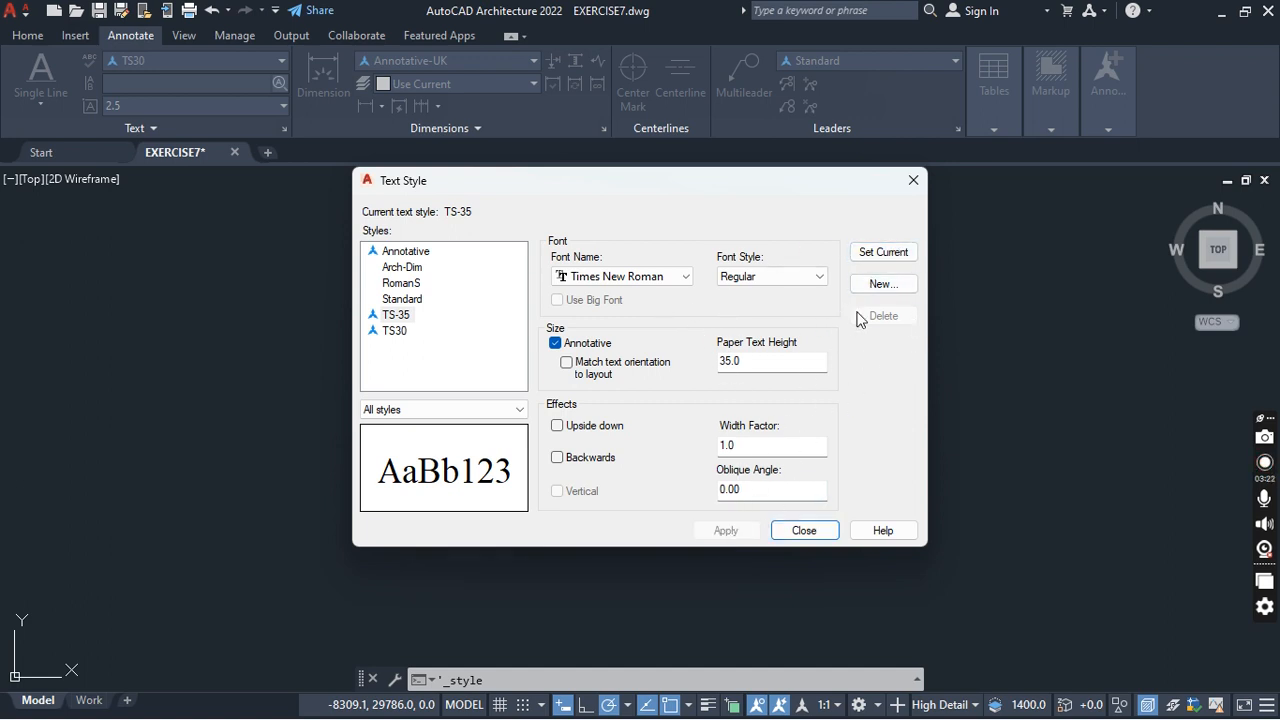
# Make TS-35 the current text style and close the text style settings.
pyautogui.click(396, 316)
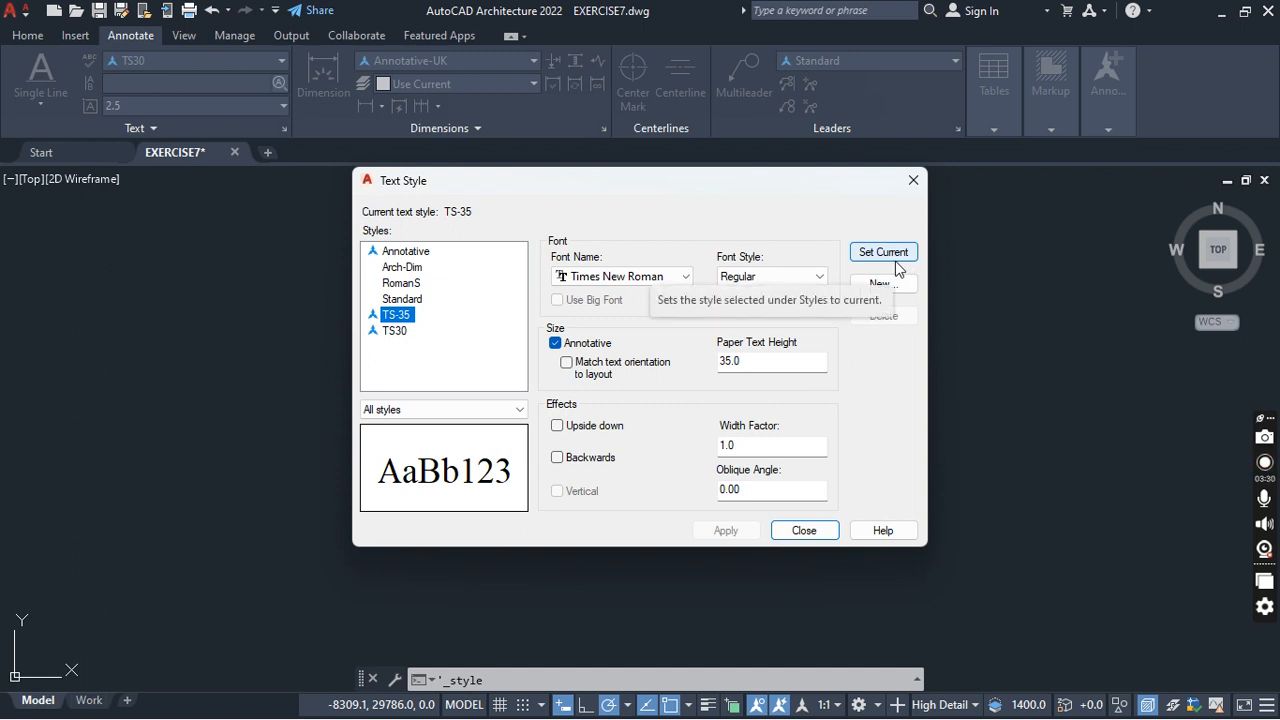
pyautogui.click(863, 256)
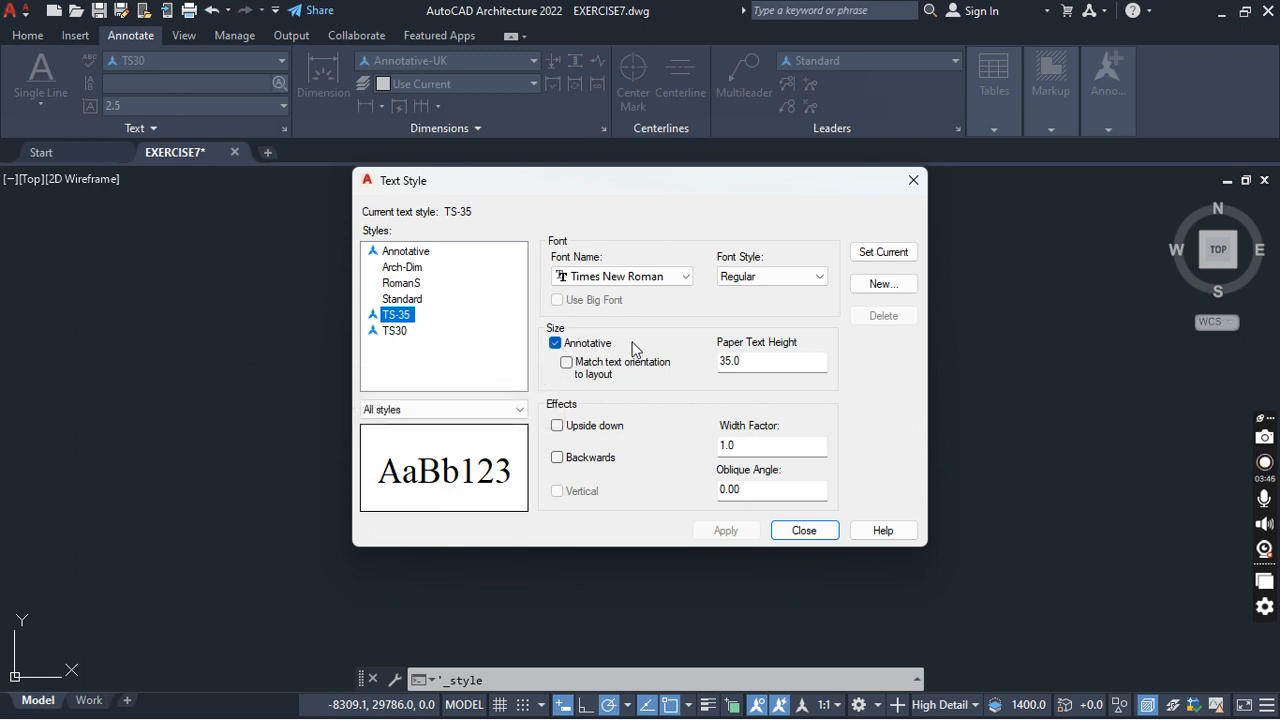
pyautogui.click(804, 530)
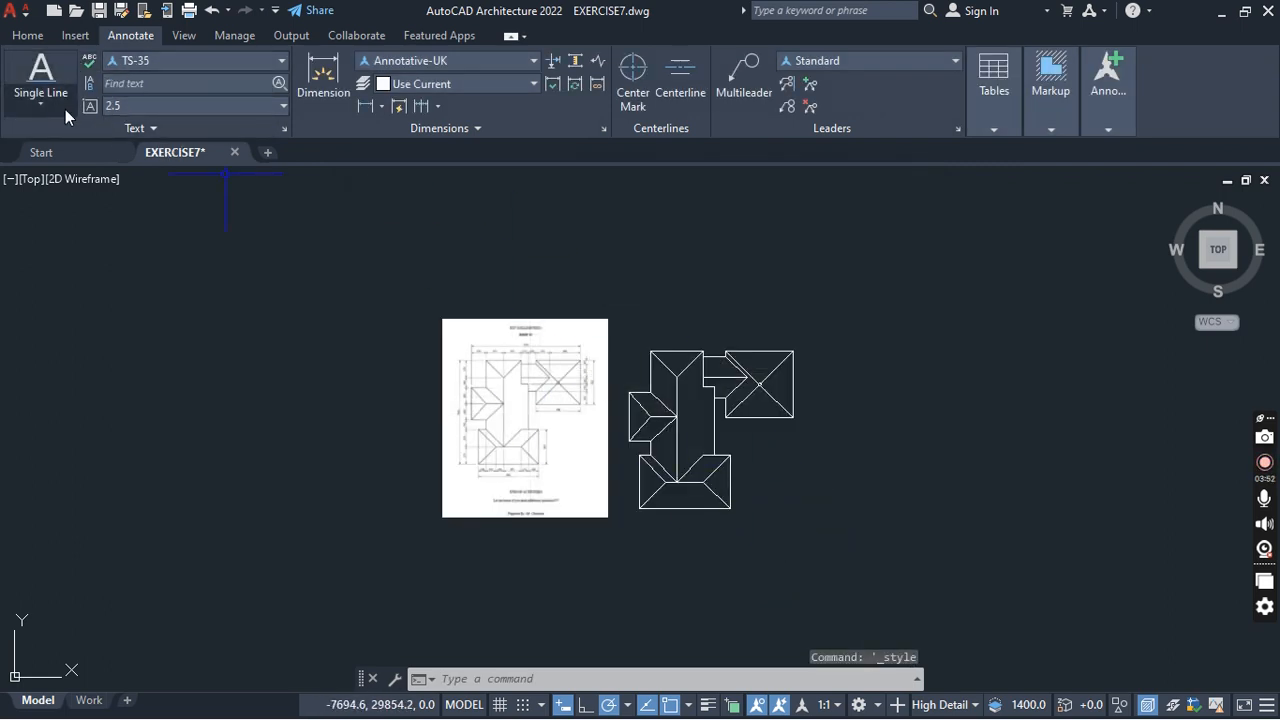
pyautogui.click(171, 61)
pyautogui.click(172, 62)
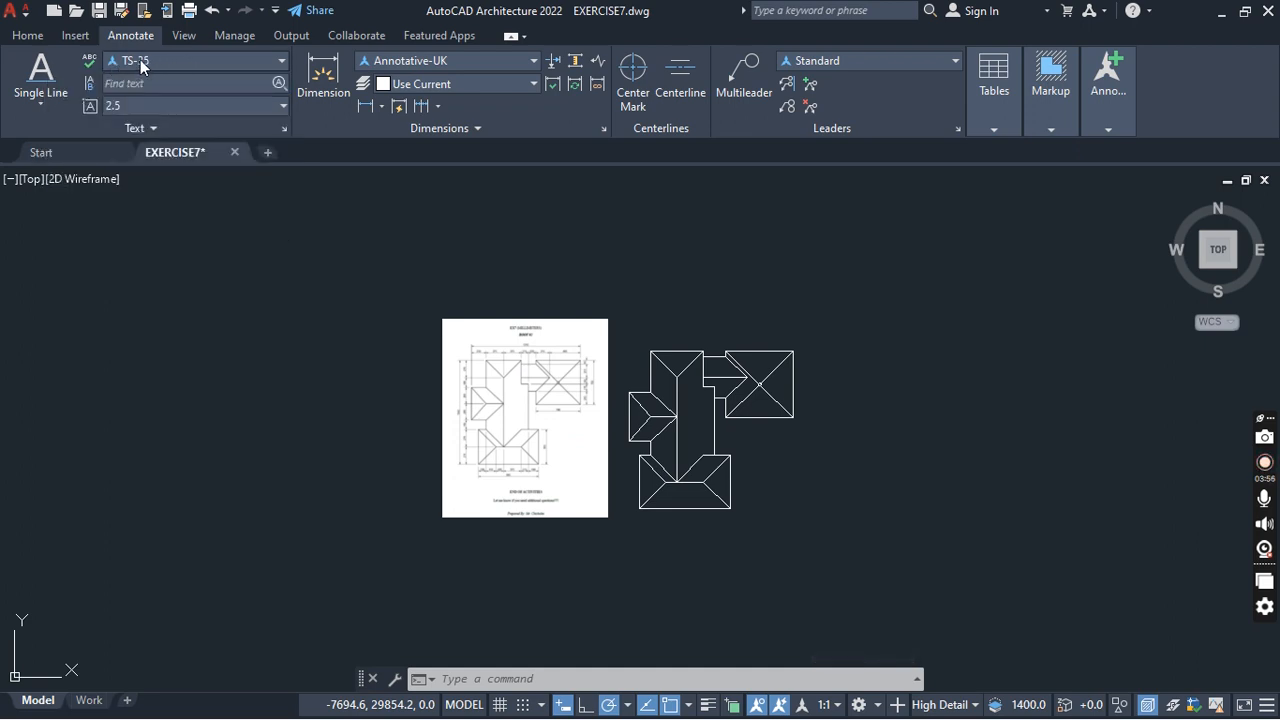
pyautogui.click(140, 63)
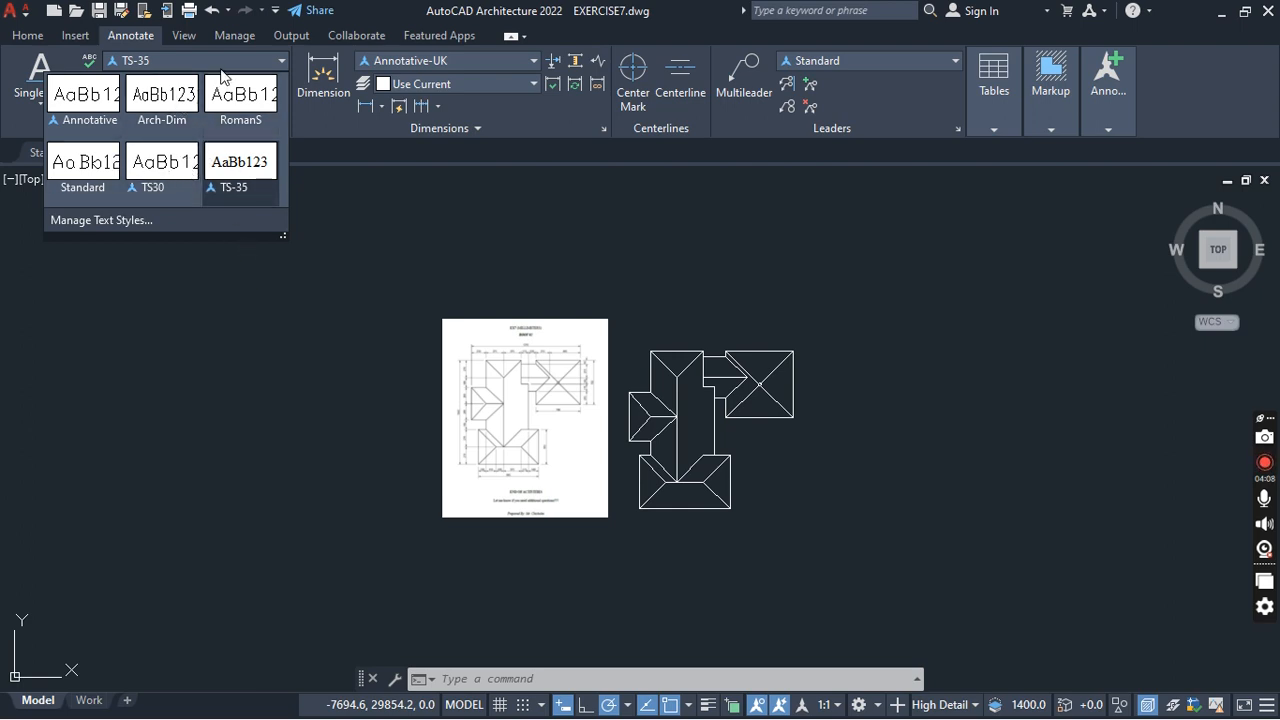
pyautogui.click(280, 60)
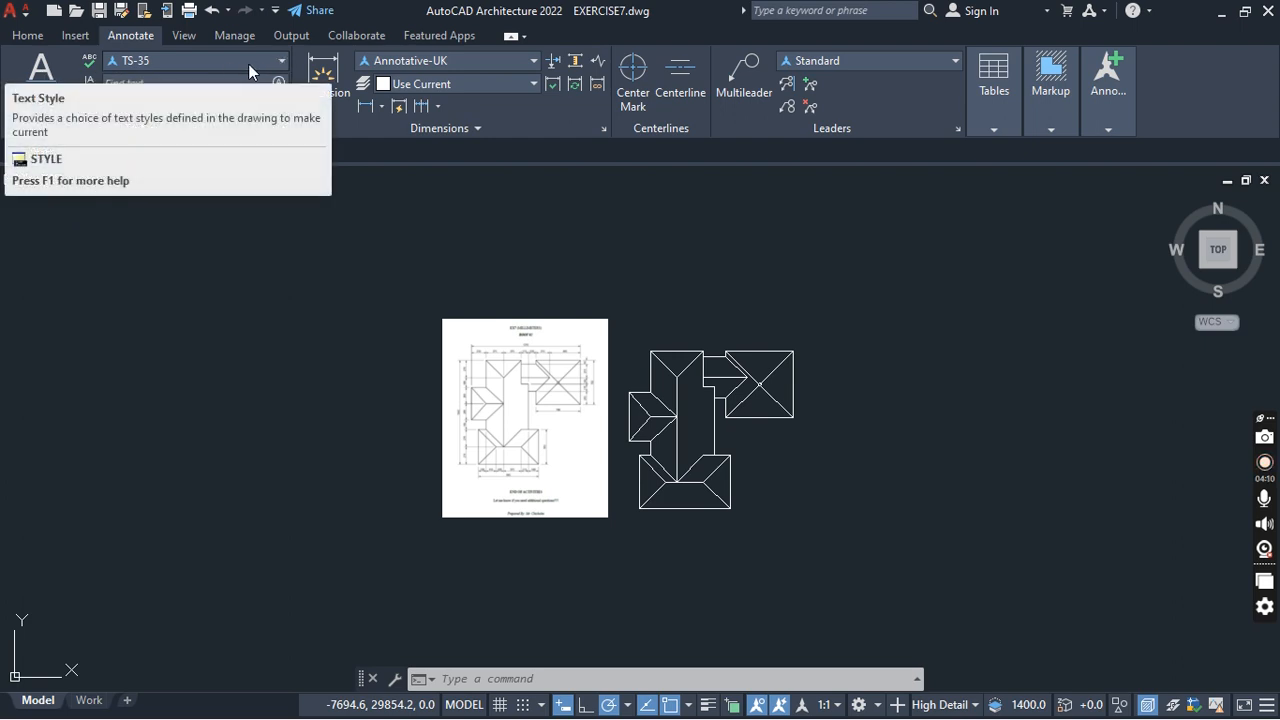
pyautogui.click(253, 61)
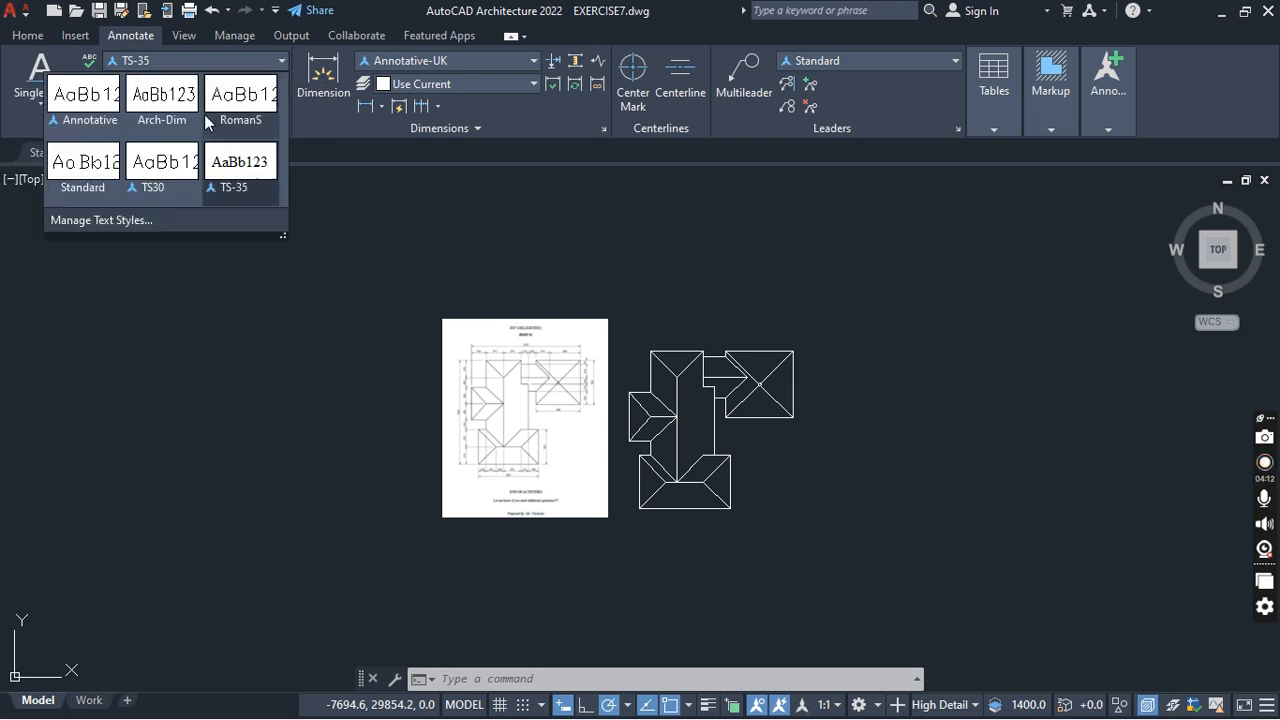
pyautogui.click(281, 61)
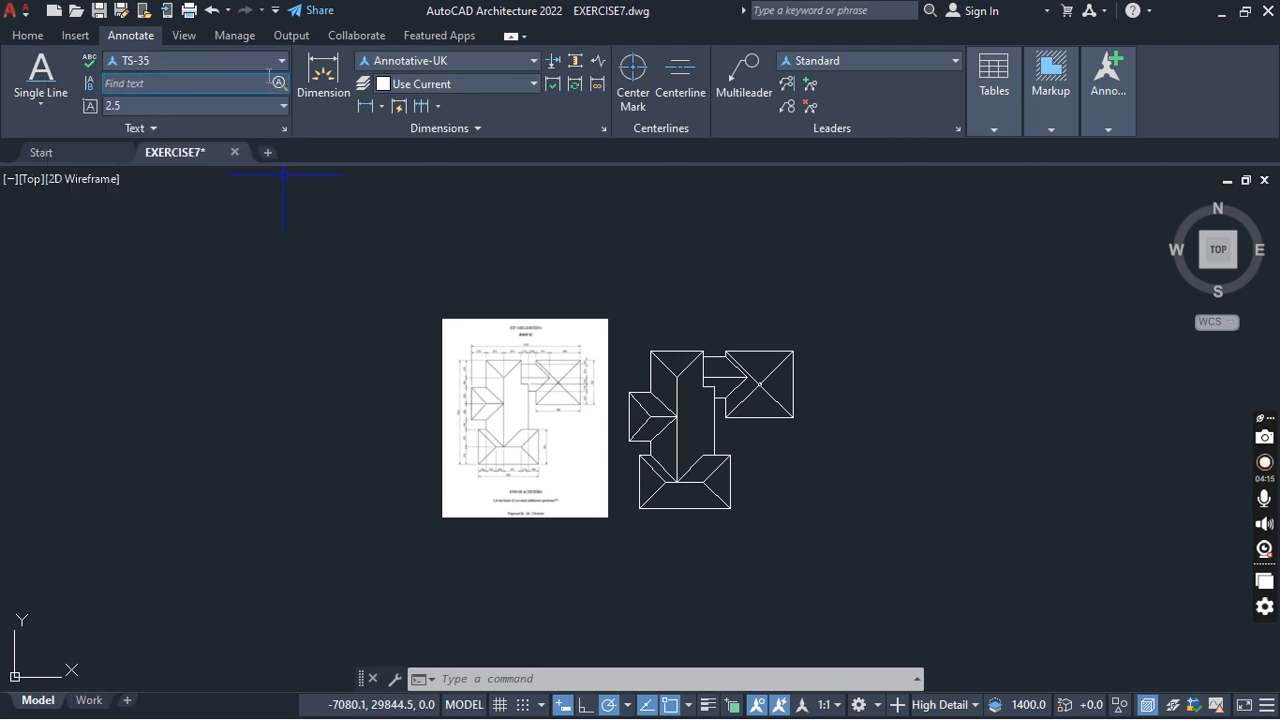
# Switch the current text style to TS30 and return it to TS-35.
pyautogui.click(282, 61)
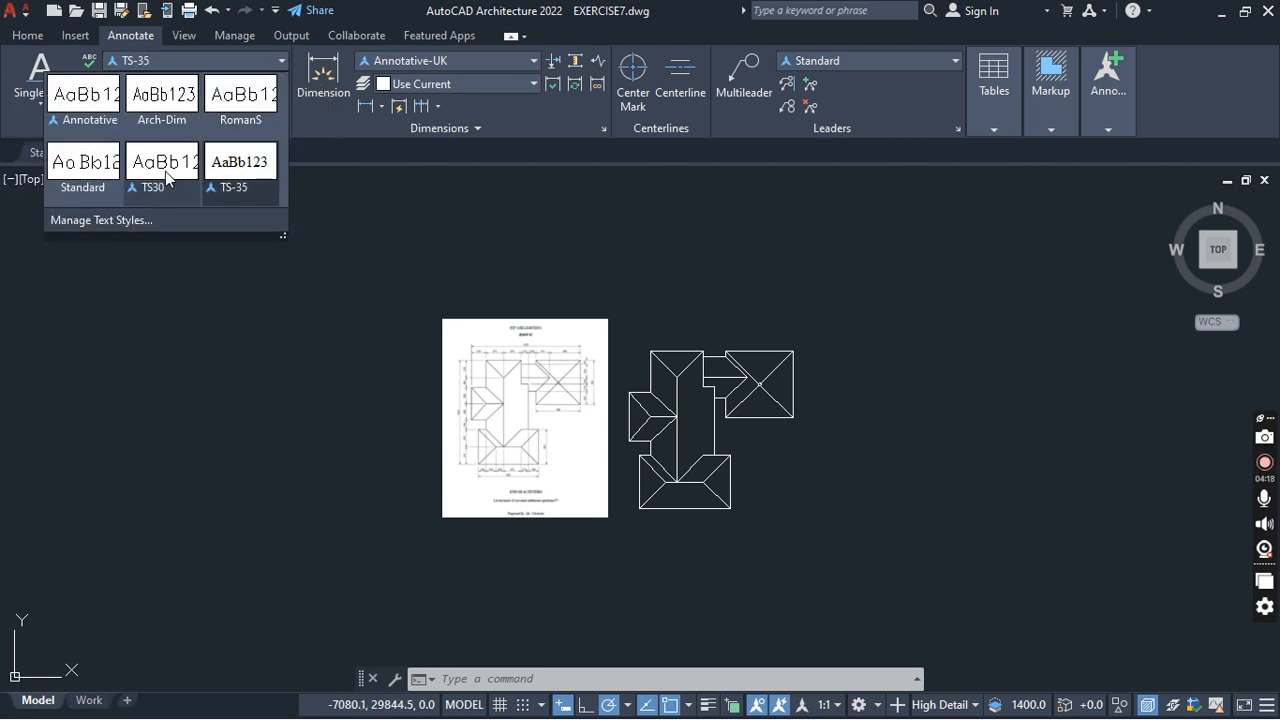
pyautogui.click(166, 165)
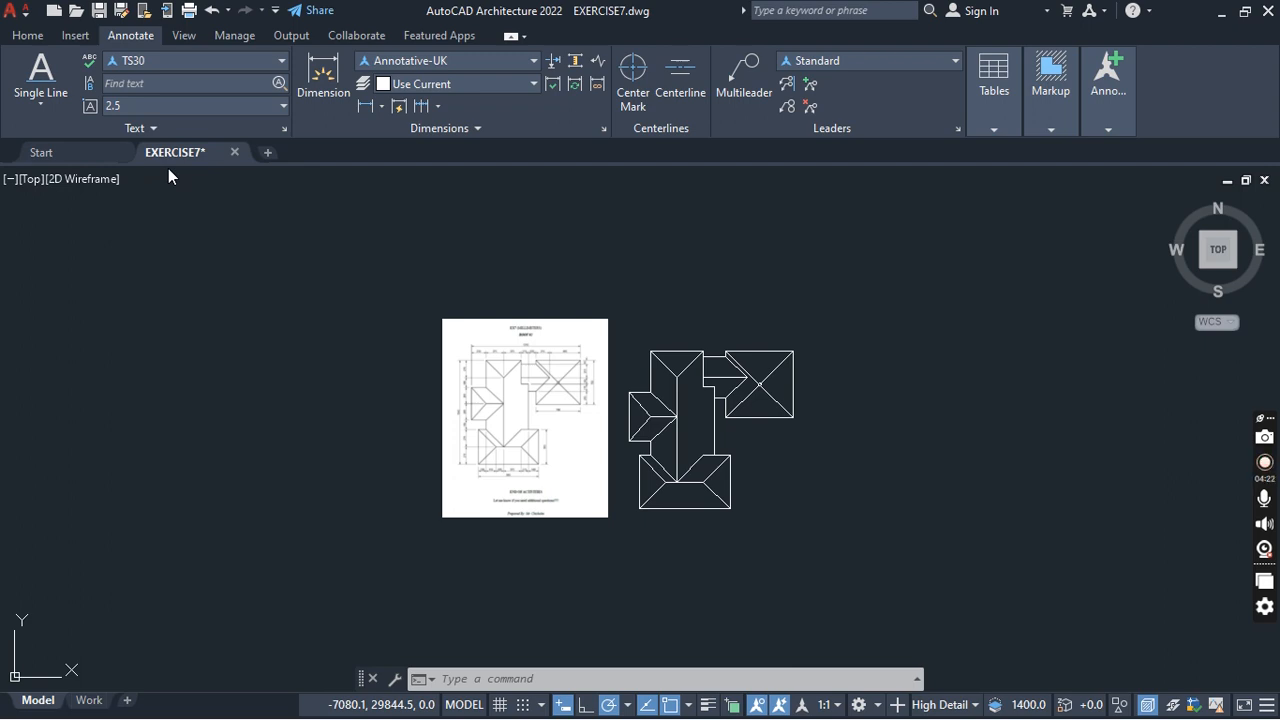
pyautogui.click(250, 62)
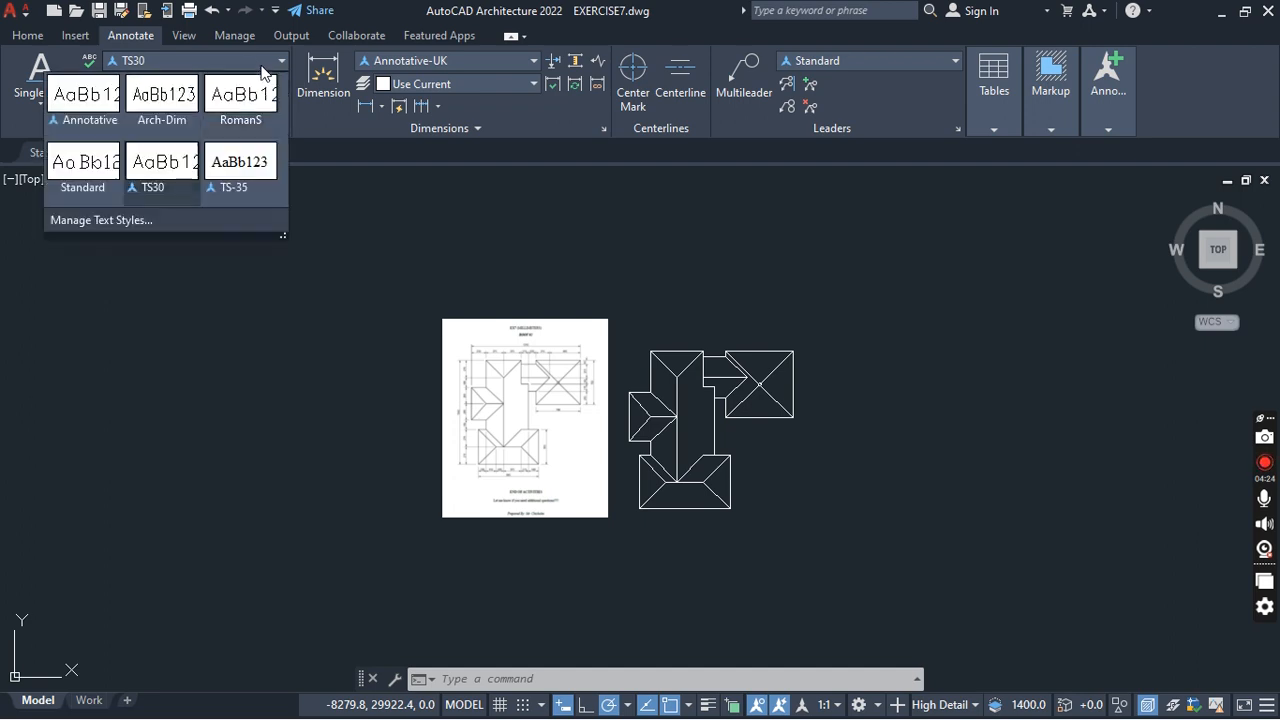
pyautogui.click(245, 200)
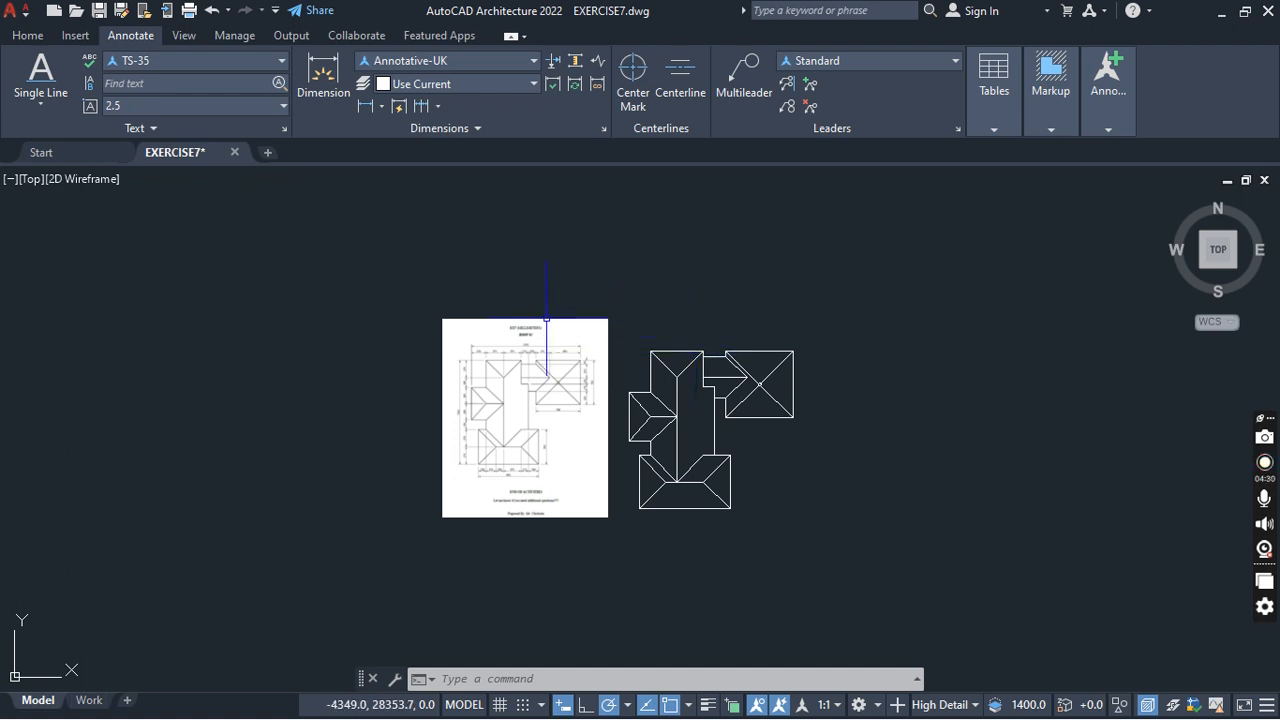
# Examine the EX7 (MILLIMETERS) and ROOF #2 headings on the reference sheet beside the roof plan.
pyautogui.click(44, 104)
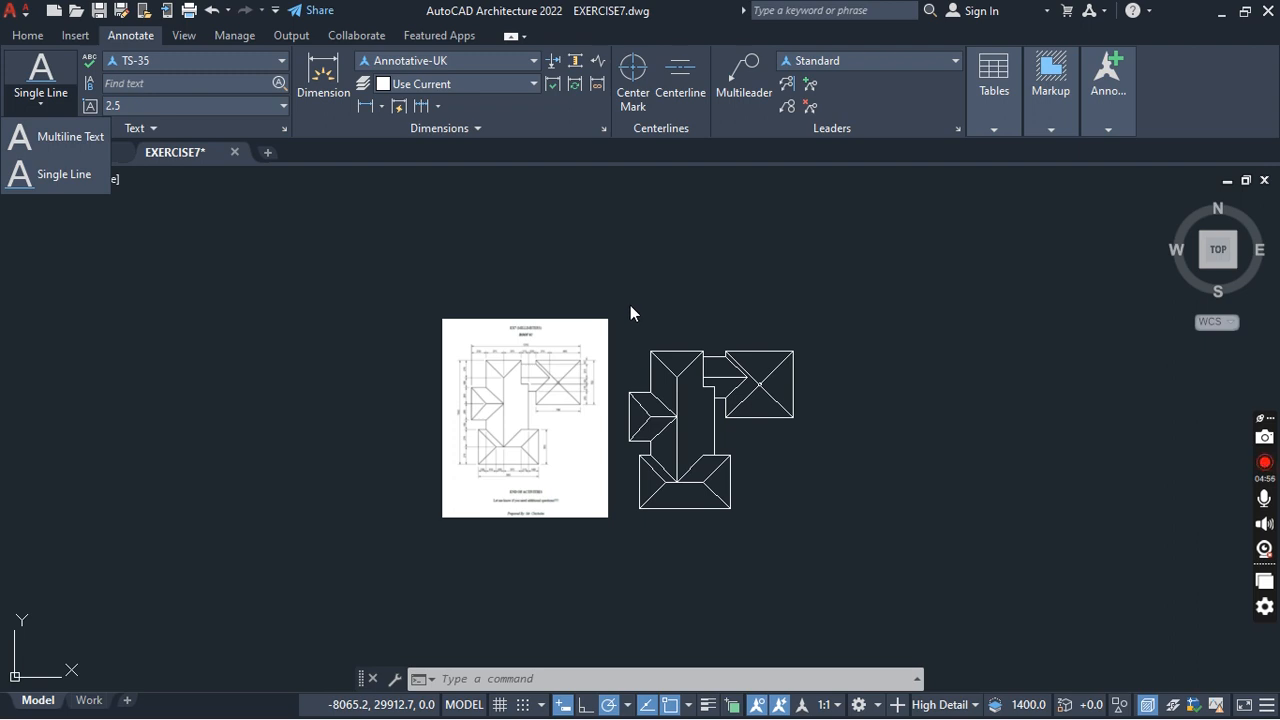
pyautogui.scroll(8, 530, 320)
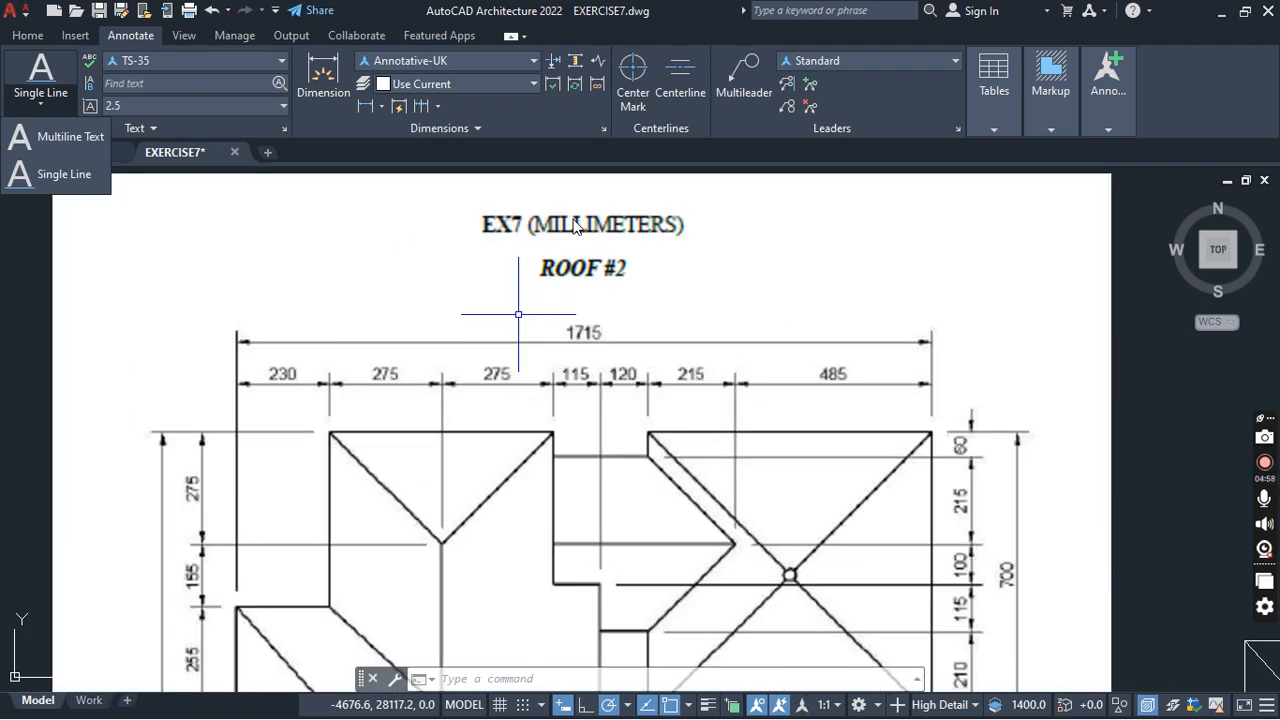
pyautogui.scroll(-2, 560, 236)
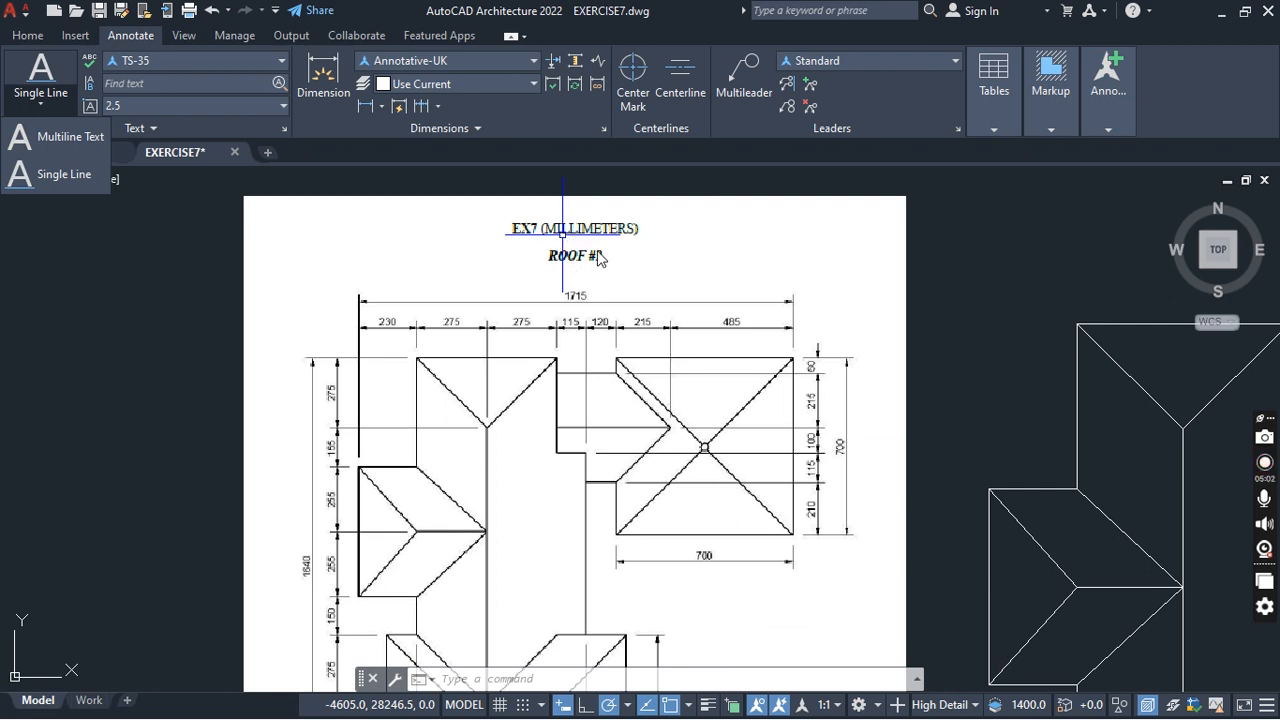
pyautogui.click(962, 255)
pyautogui.moveTo(827, 228); pyautogui.dragTo(665, 261, button='middle')
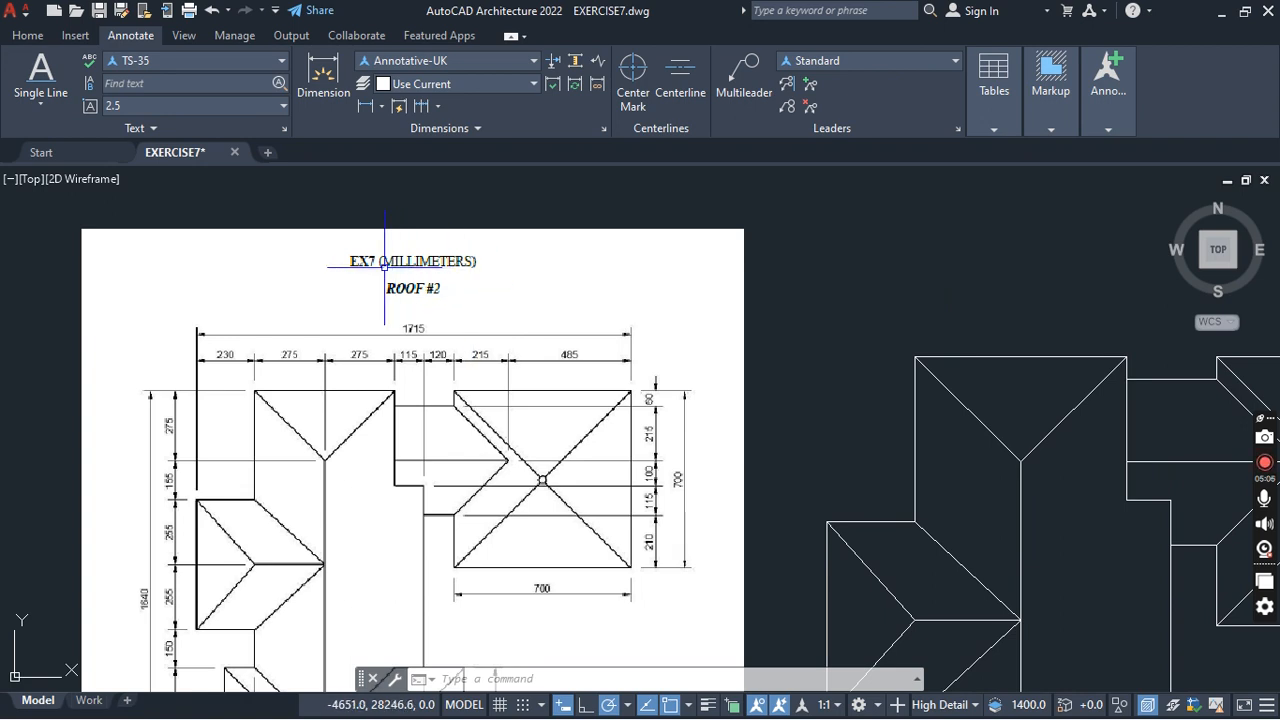
pyautogui.scroll(4, 386, 270)
pyautogui.scroll(-2, 386, 262)
pyautogui.scroll(-5, 447, 277)
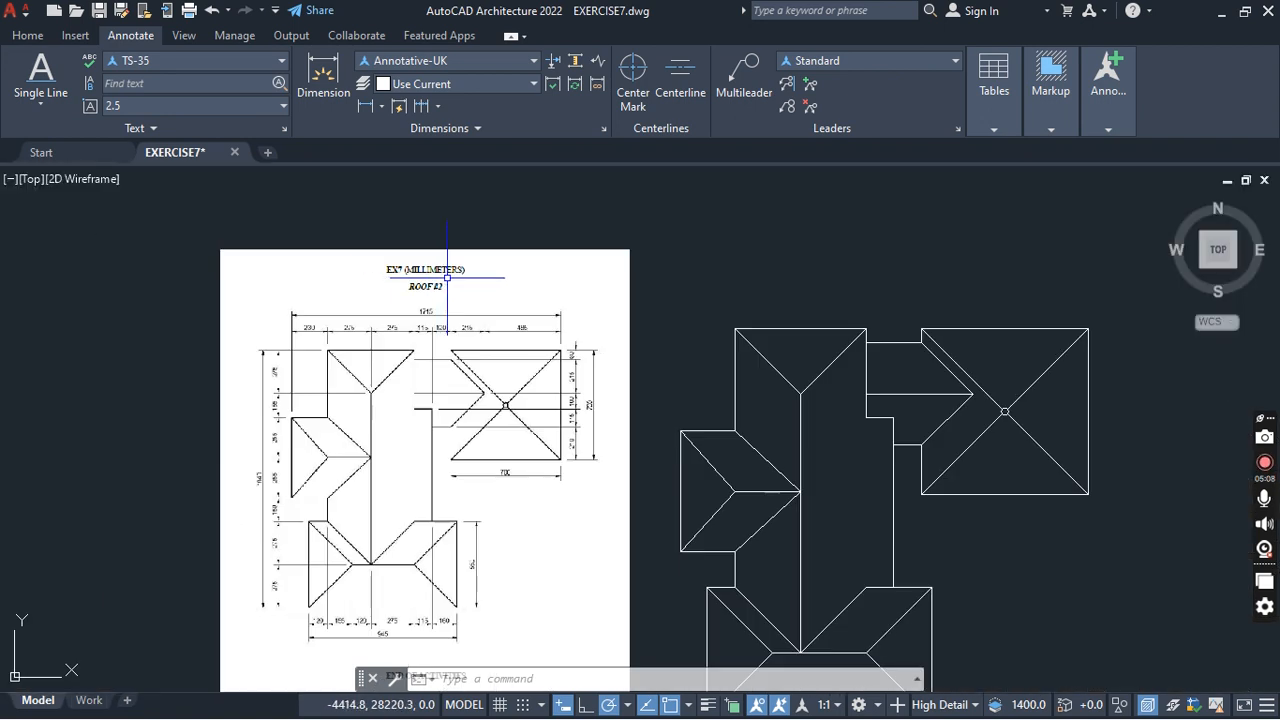
pyautogui.click(39, 101)
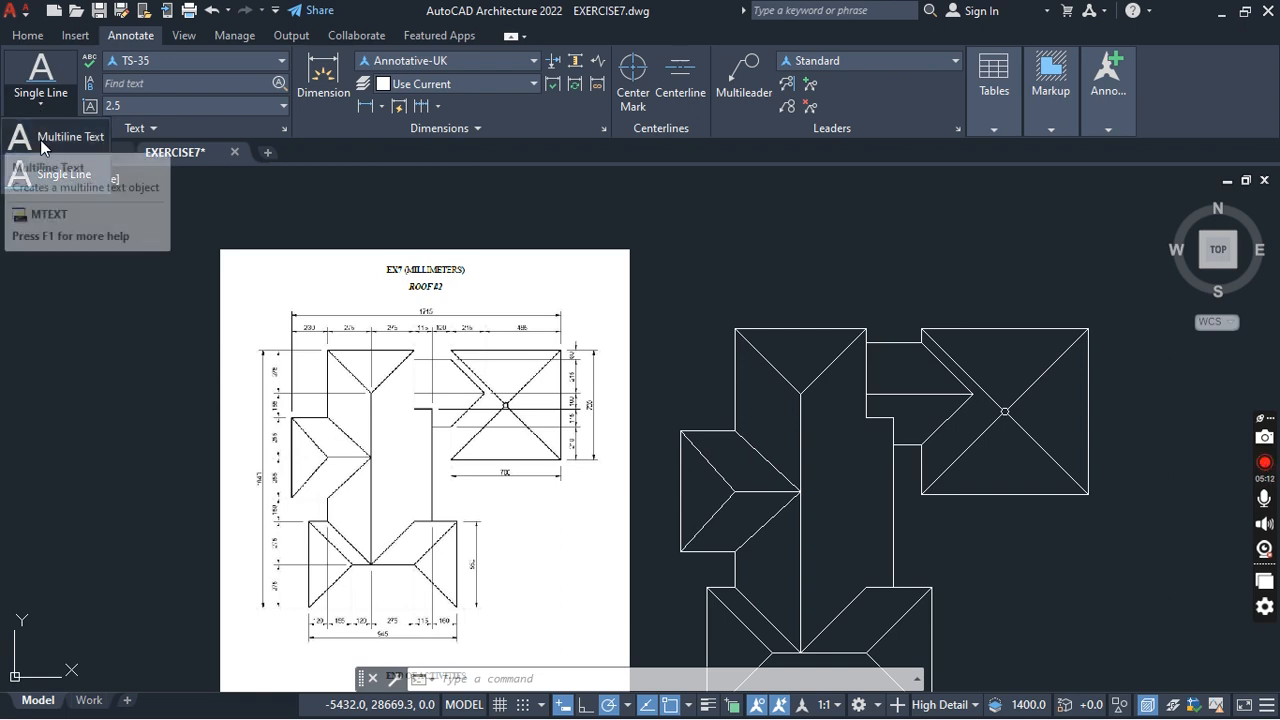
pyautogui.scroll(5, 458, 272)
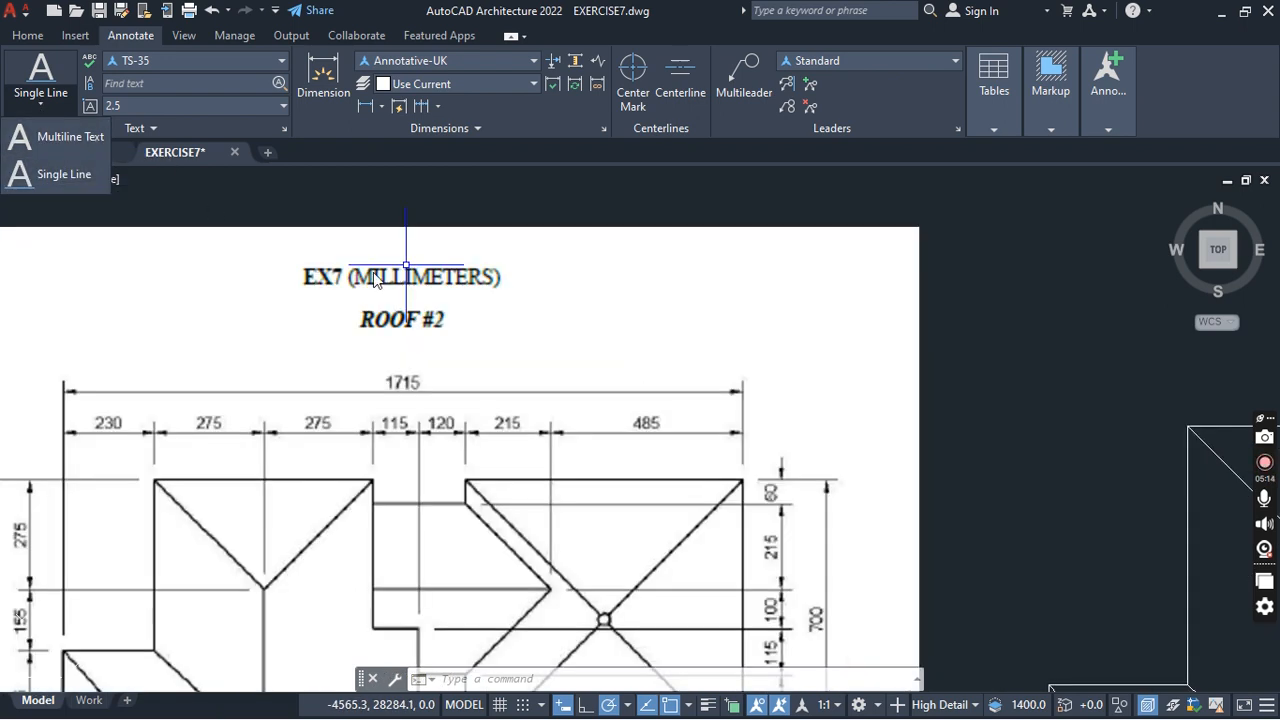
pyautogui.scroll(1, 328, 280)
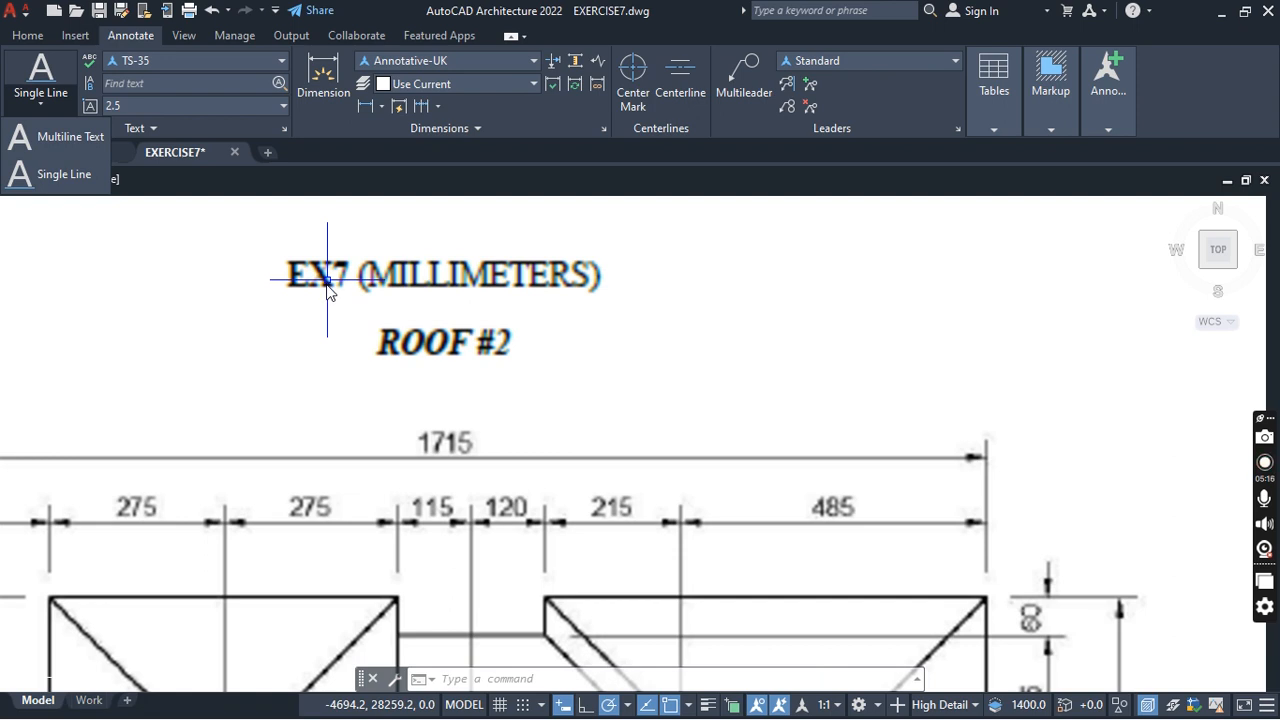
pyautogui.scroll(-2, 486, 278)
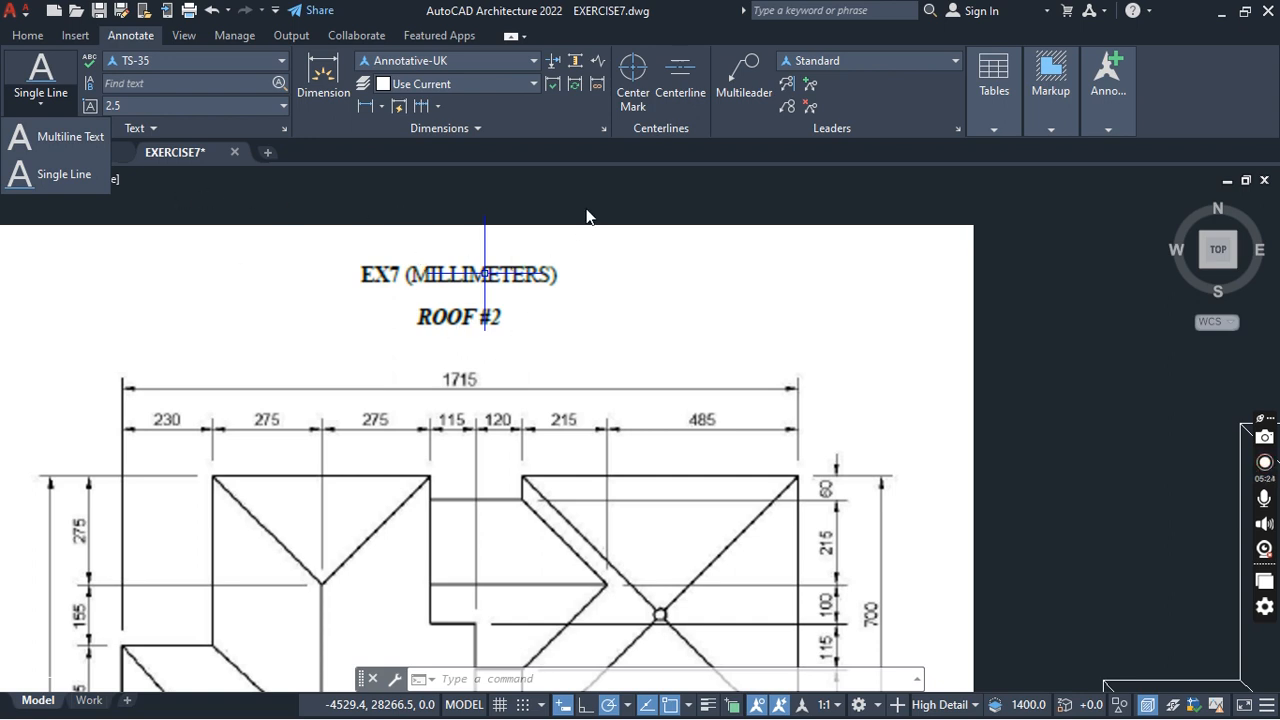
pyautogui.scroll(-3, 532, 202)
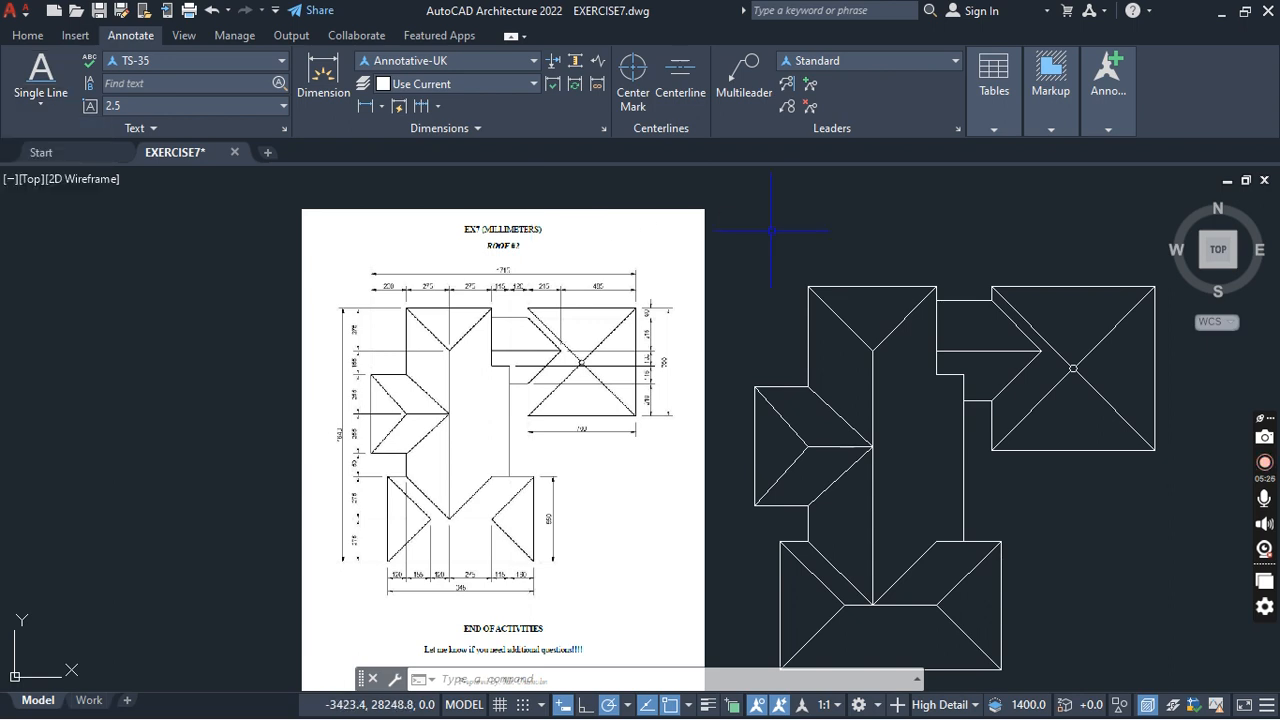
pyautogui.moveTo(757, 225); pyautogui.dragTo(471, 306, button='middle')
pyautogui.scroll(4, 230, 290)
pyautogui.moveTo(262, 289); pyautogui.dragTo(354, 184, button='middle')
pyautogui.scroll(-4, 354, 184)
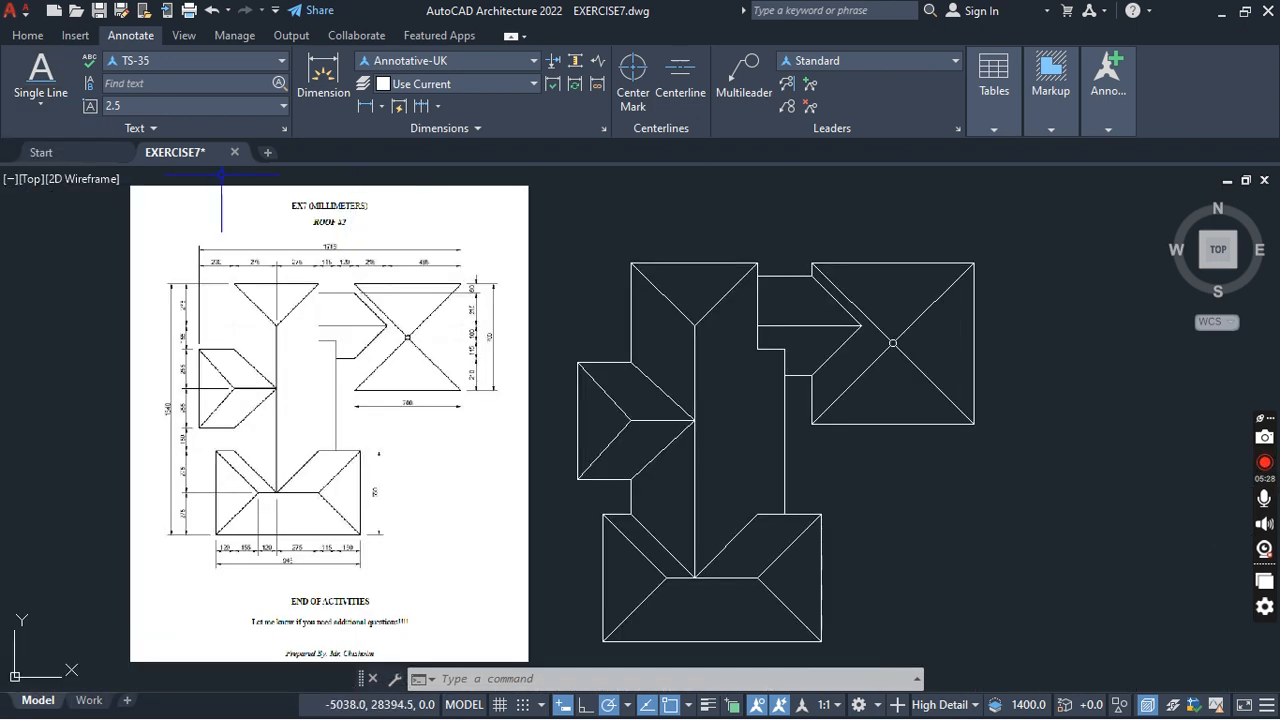
# Add the single-line text "EX (MILLIMETERS)" above the roof plan with a rotation angle of 0.
pyautogui.moveTo(221, 174); pyautogui.dragTo(128, 239, button='middle')
pyautogui.click(62, 107)
pyautogui.click(40, 176)
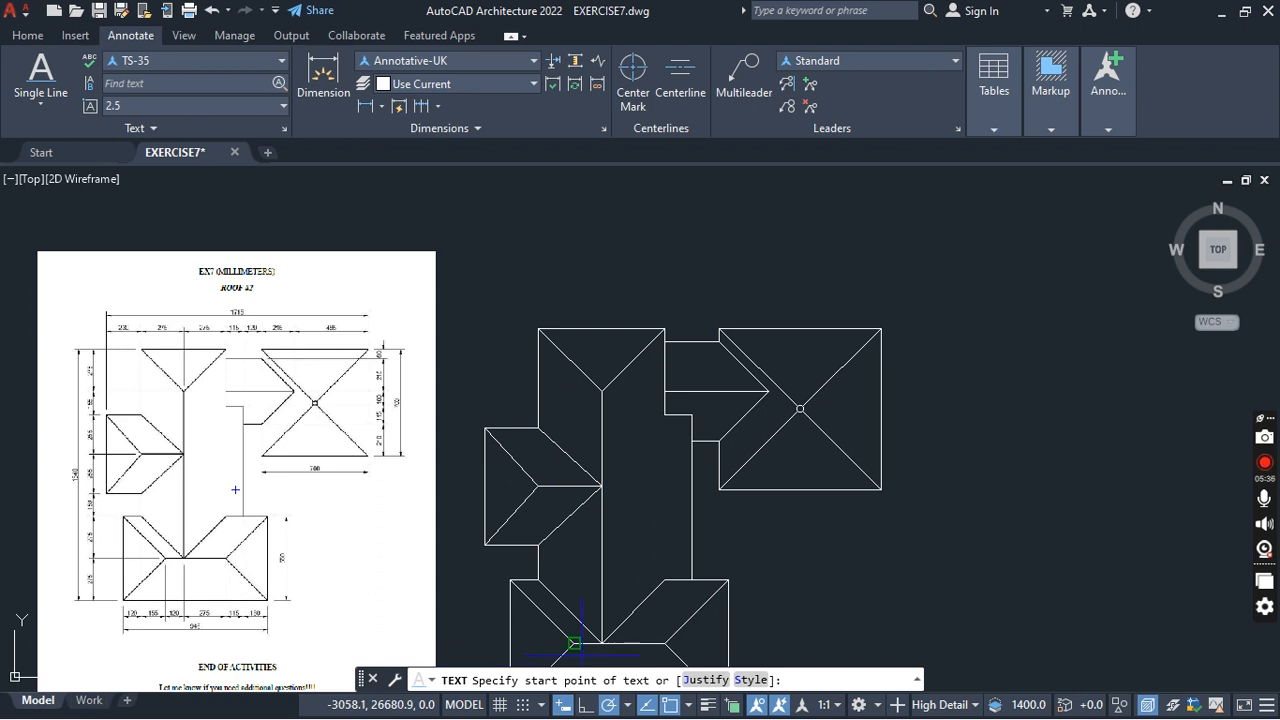
pyautogui.click(638, 295)
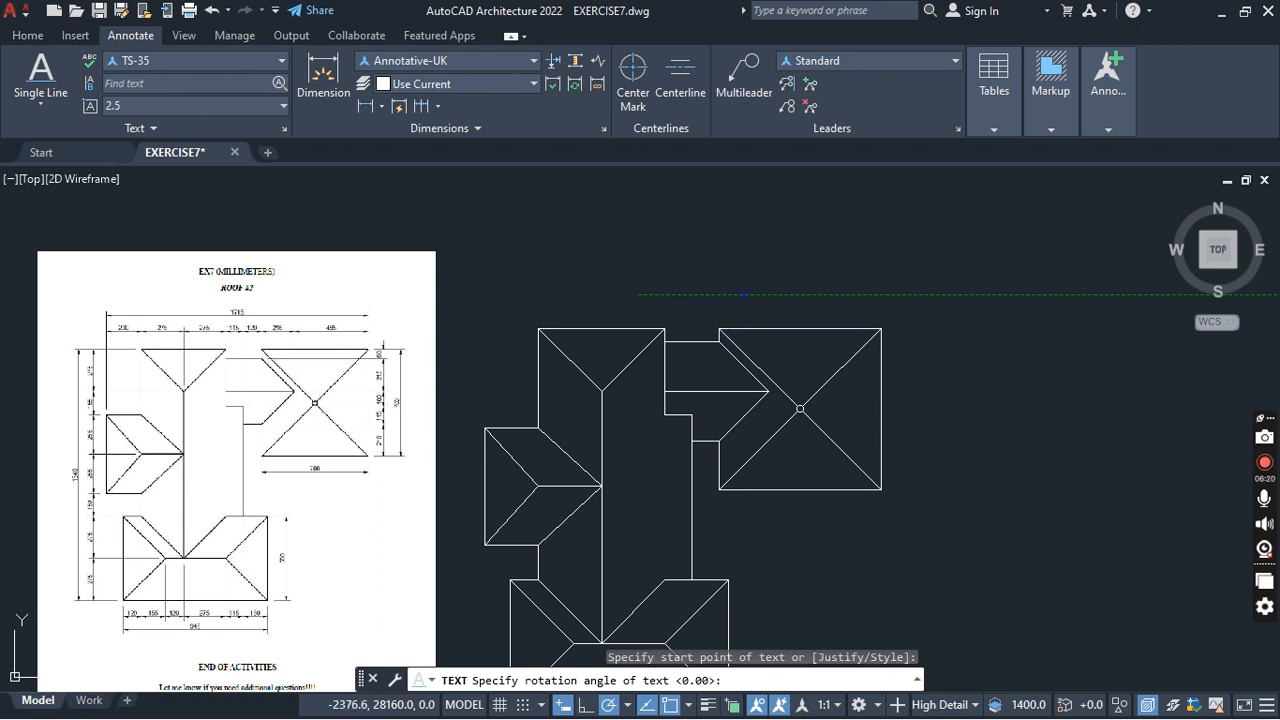
pyautogui.press('Return')
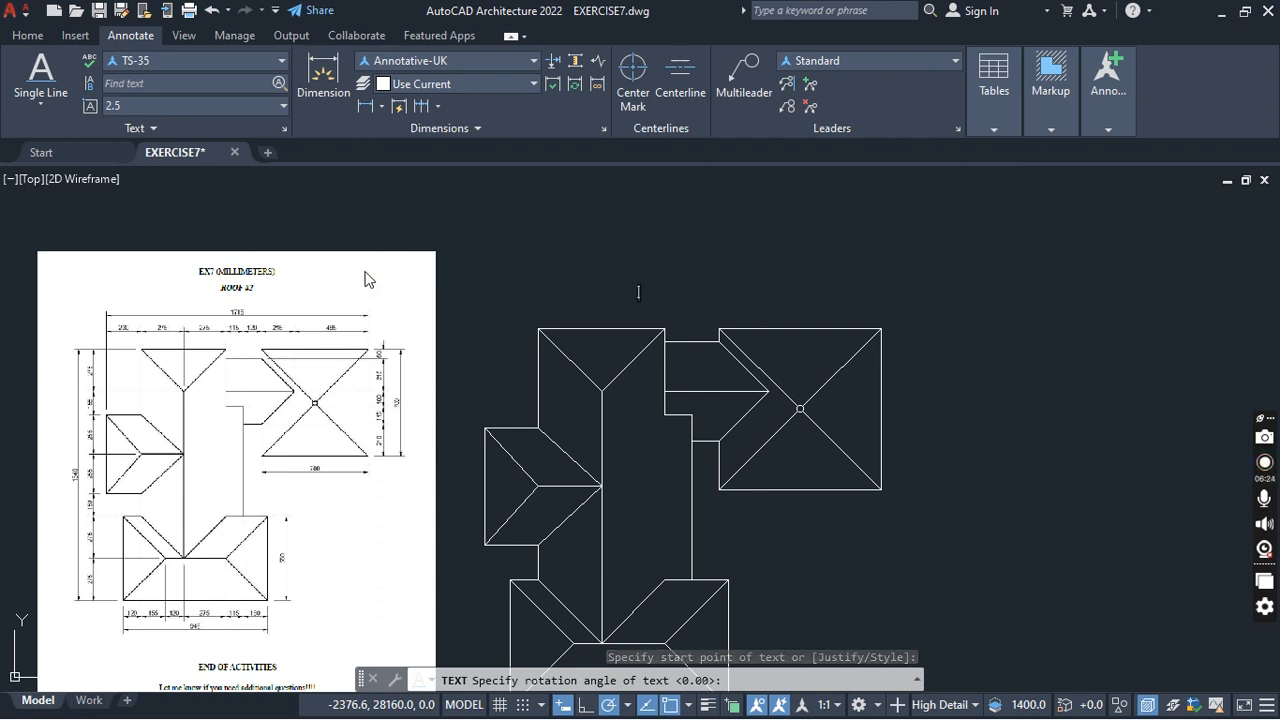
pyautogui.write('EX')
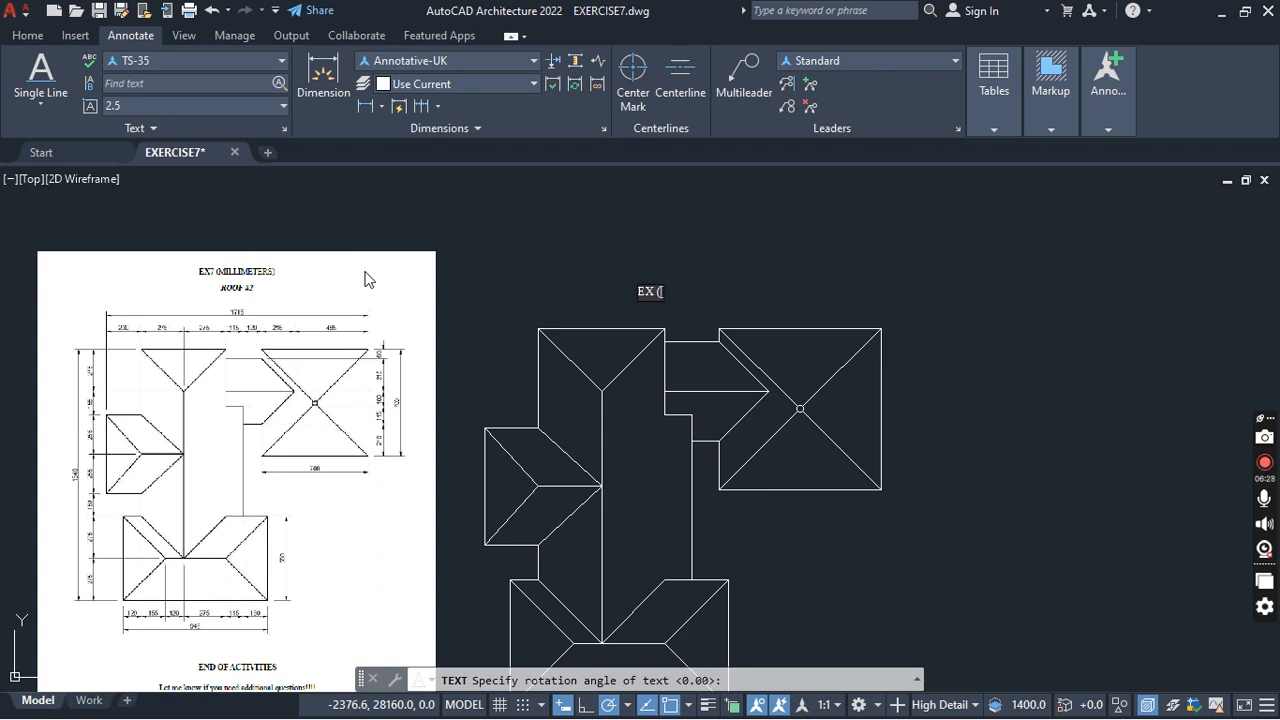
pyautogui.write(' (MILLIMETE')
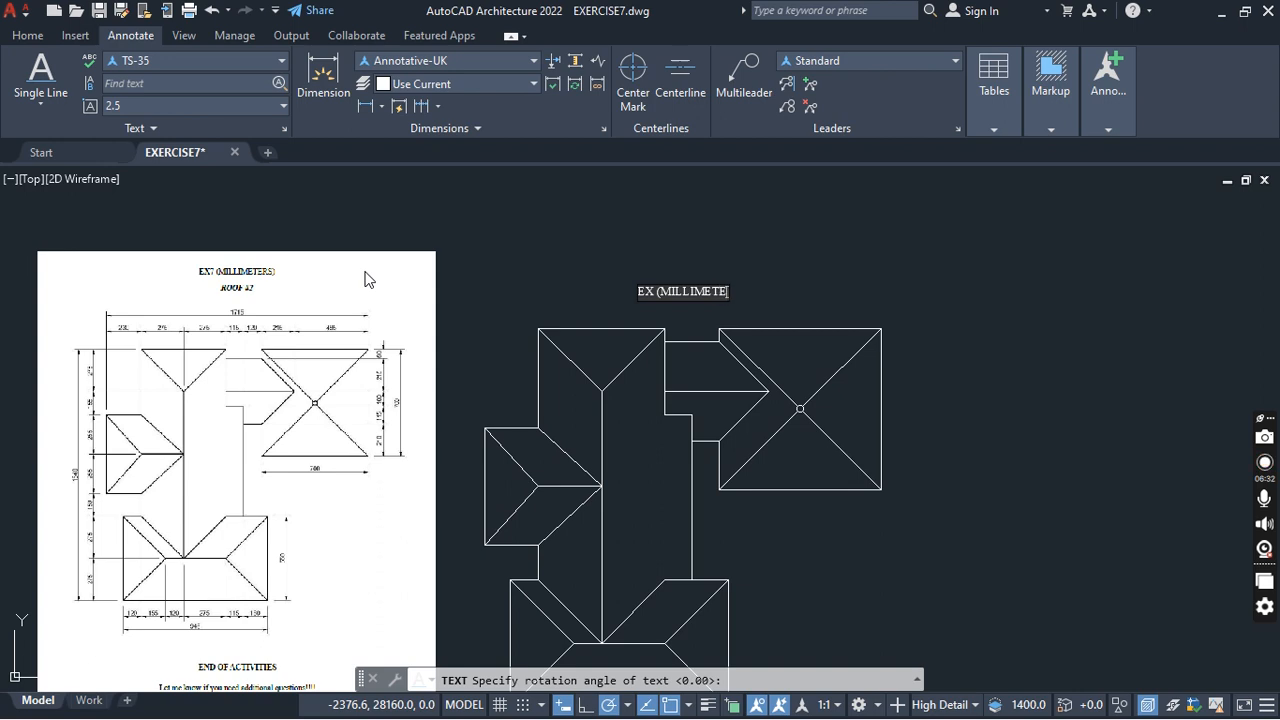
pyautogui.write('RS)')
pyautogui.click(879, 260)
pyautogui.press('Escape')
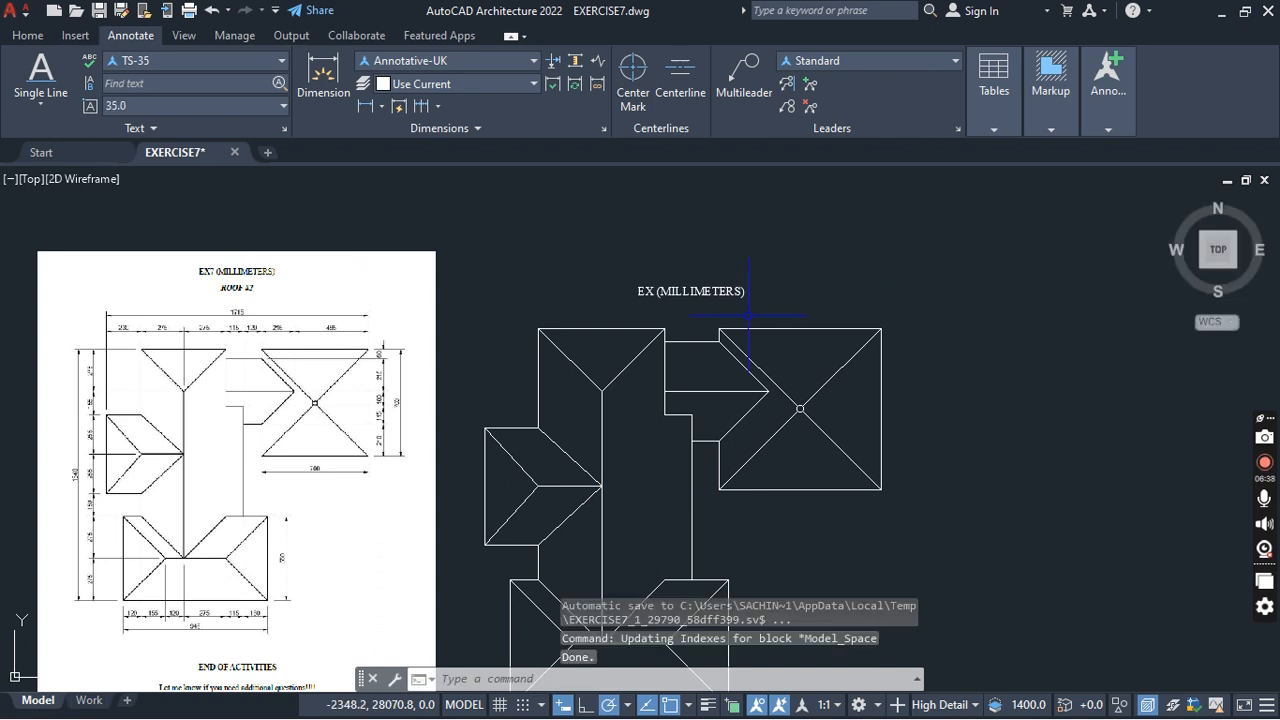
# Edit the title above the roof plan to read "EX7 (MILLIMETERS)" and end text editing.
pyautogui.scroll(2, 680, 288)
pyautogui.scroll(-2, 686, 284)
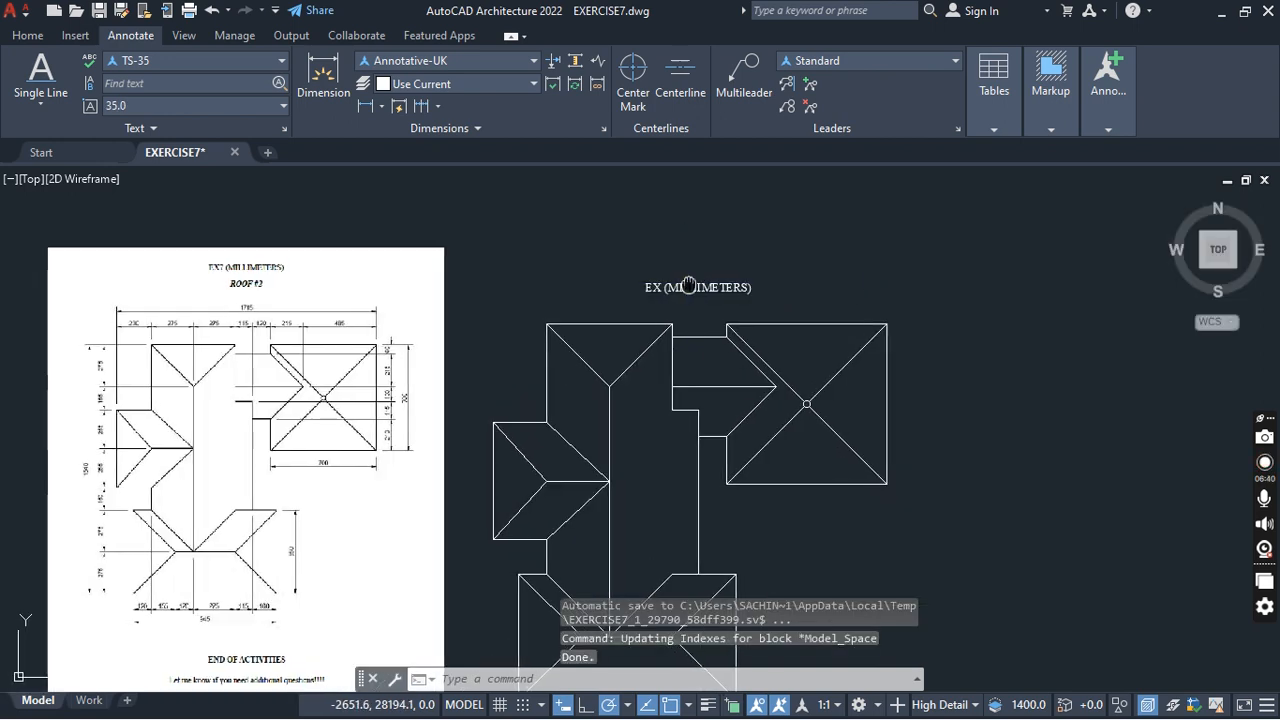
pyautogui.moveTo(593, 285); pyautogui.dragTo(671, 263, button='middle')
pyautogui.scroll(5, 737, 258)
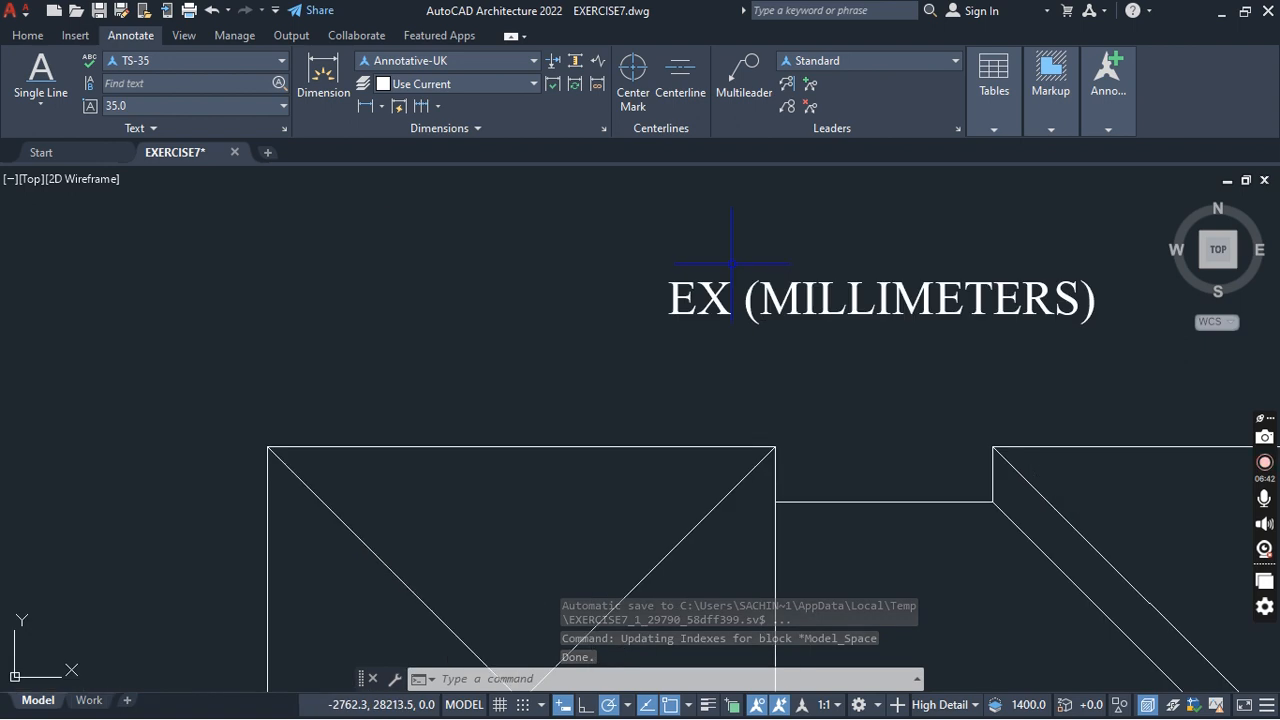
pyautogui.doubleClick(727, 298)
pyautogui.click(727, 298)
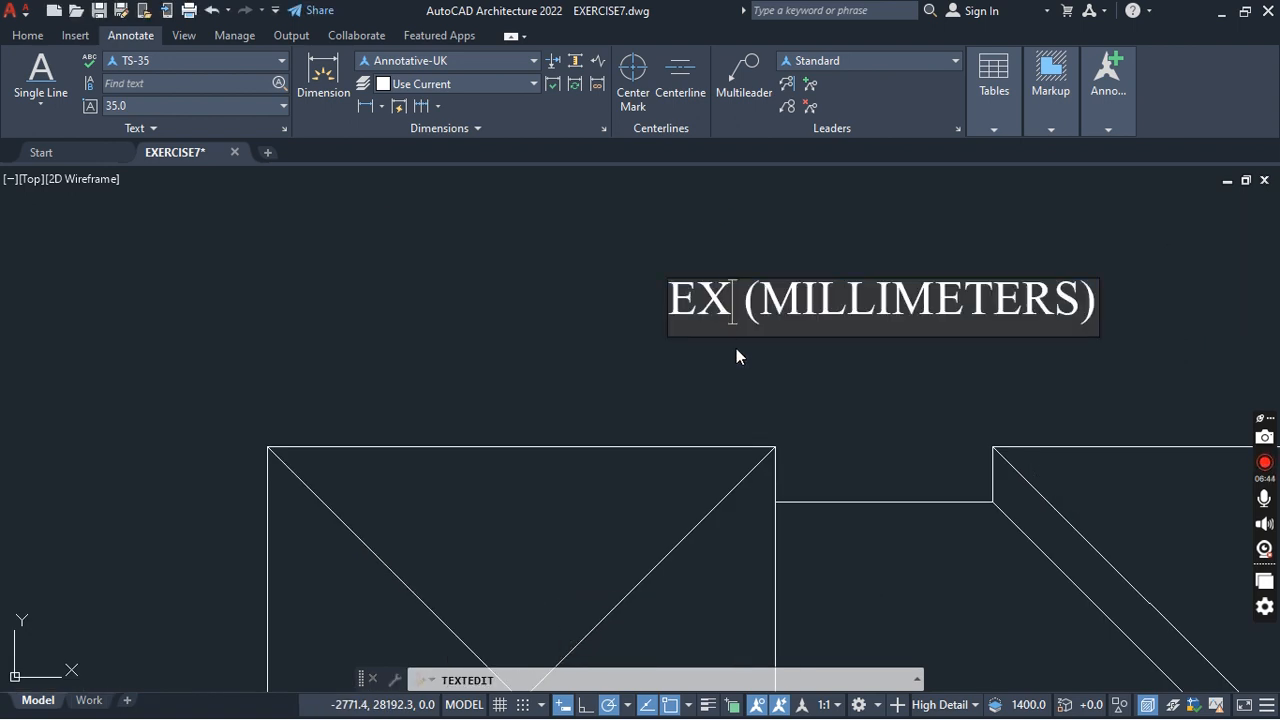
pyautogui.write('7')
pyautogui.press('Return')
pyautogui.scroll(-8, 726, 295)
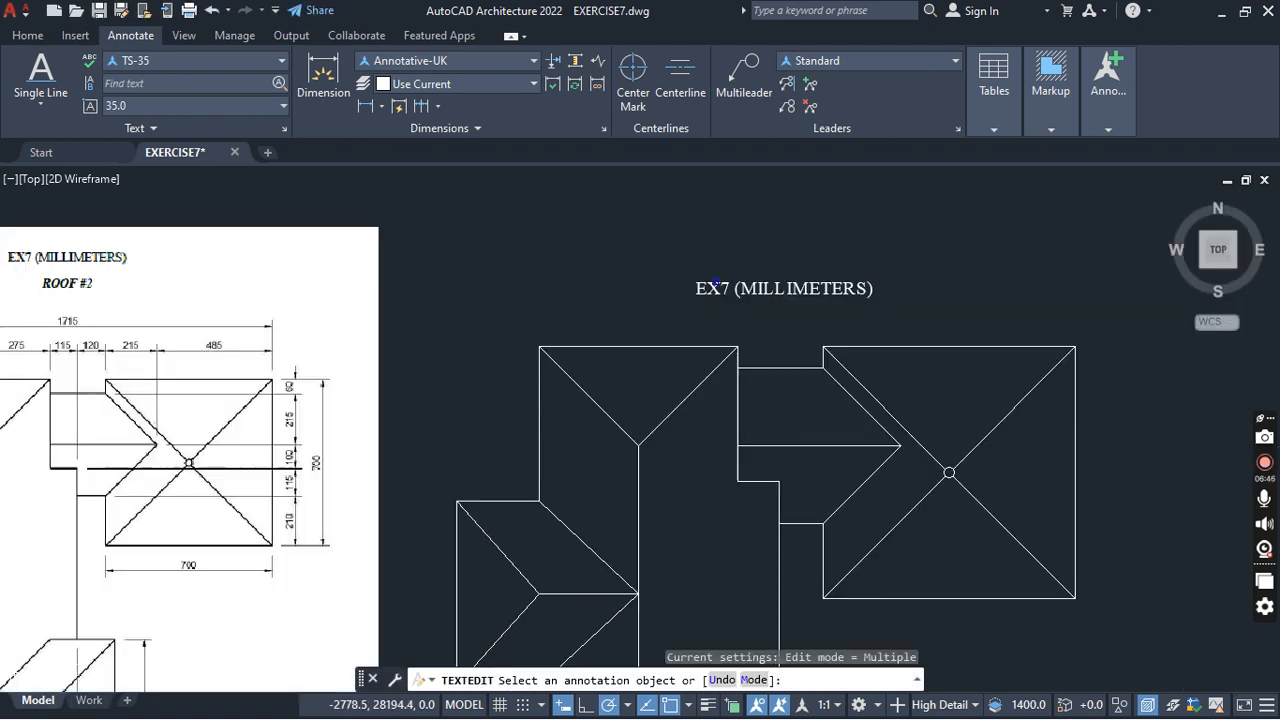
pyautogui.scroll(-2, 734, 283)
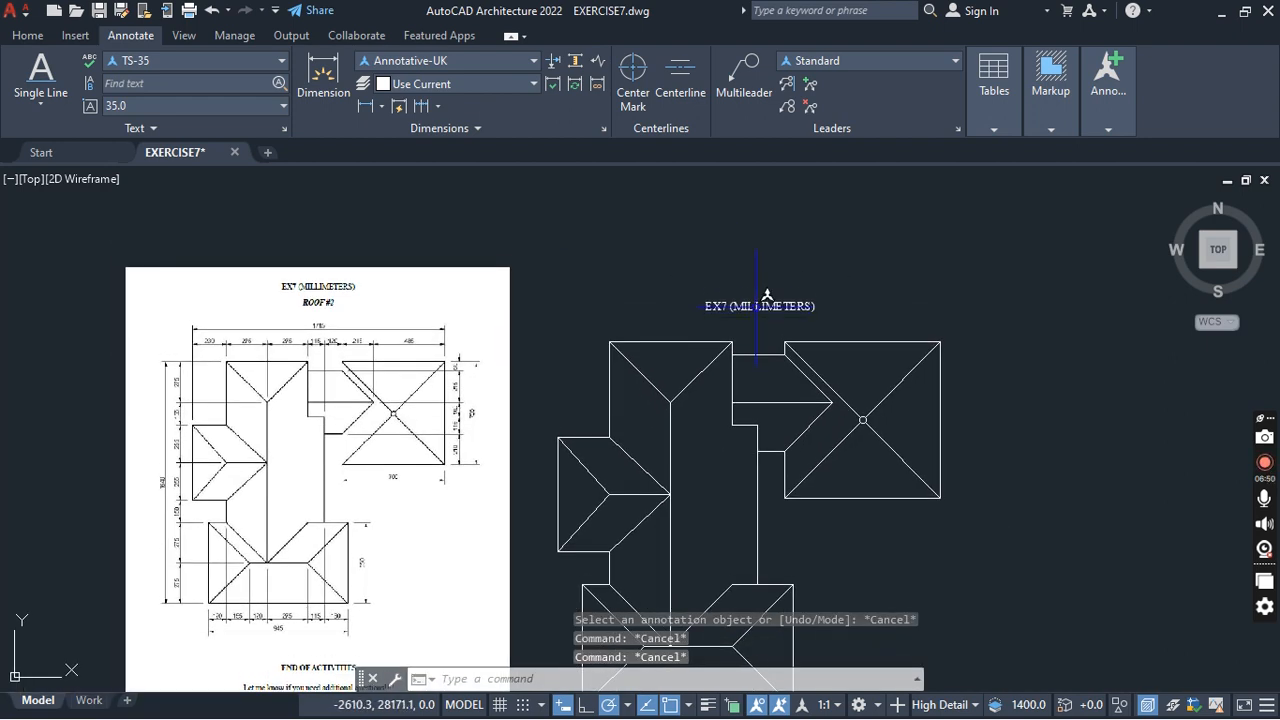
# Move the EX7 (MILLIMETERS) title a short distance straight up, away from the roof plan.
pyautogui.click(778, 274)
pyautogui.click(722, 316)
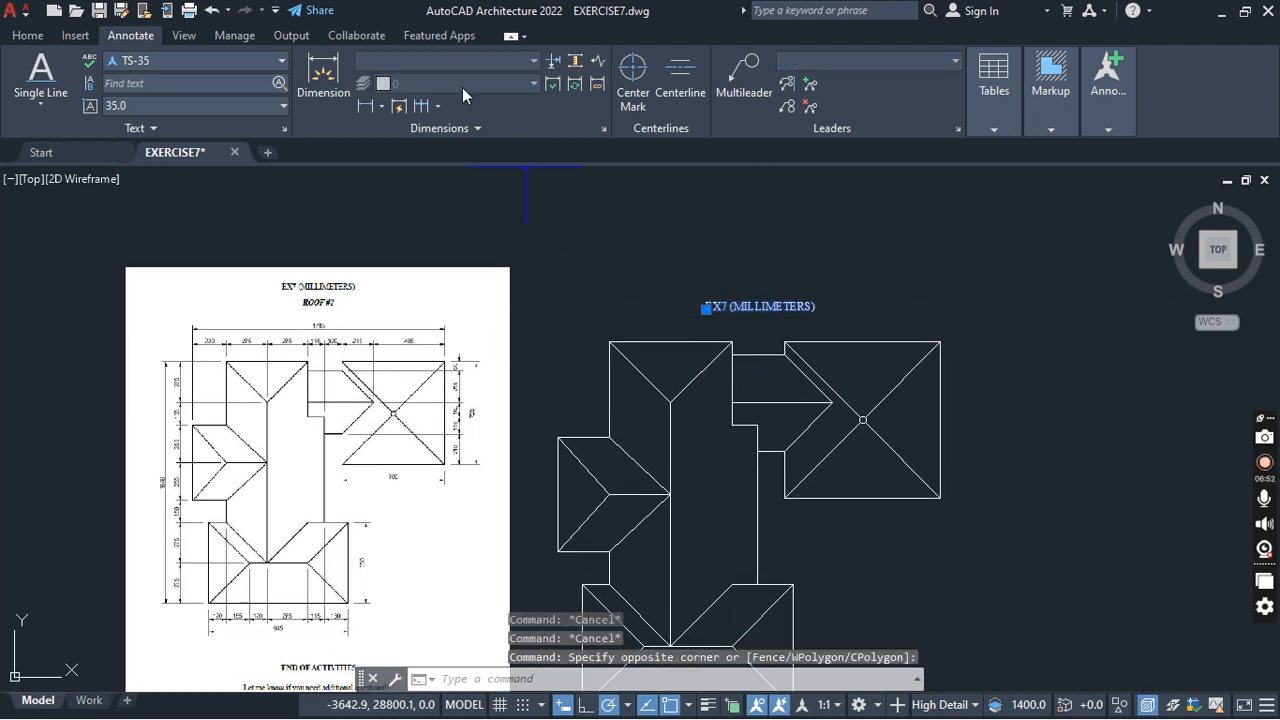
pyautogui.click(28, 35)
pyautogui.press('Escape')
pyautogui.press('Escape')
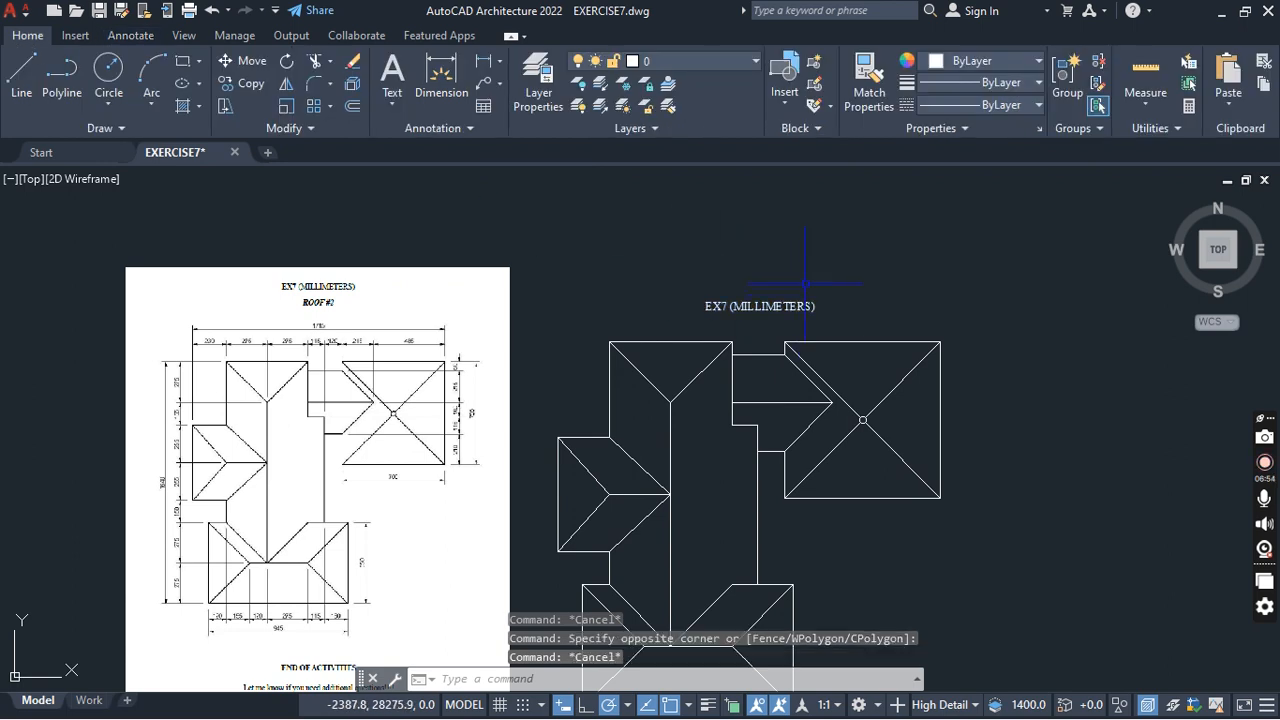
pyautogui.click(804, 277)
pyautogui.click(694, 303)
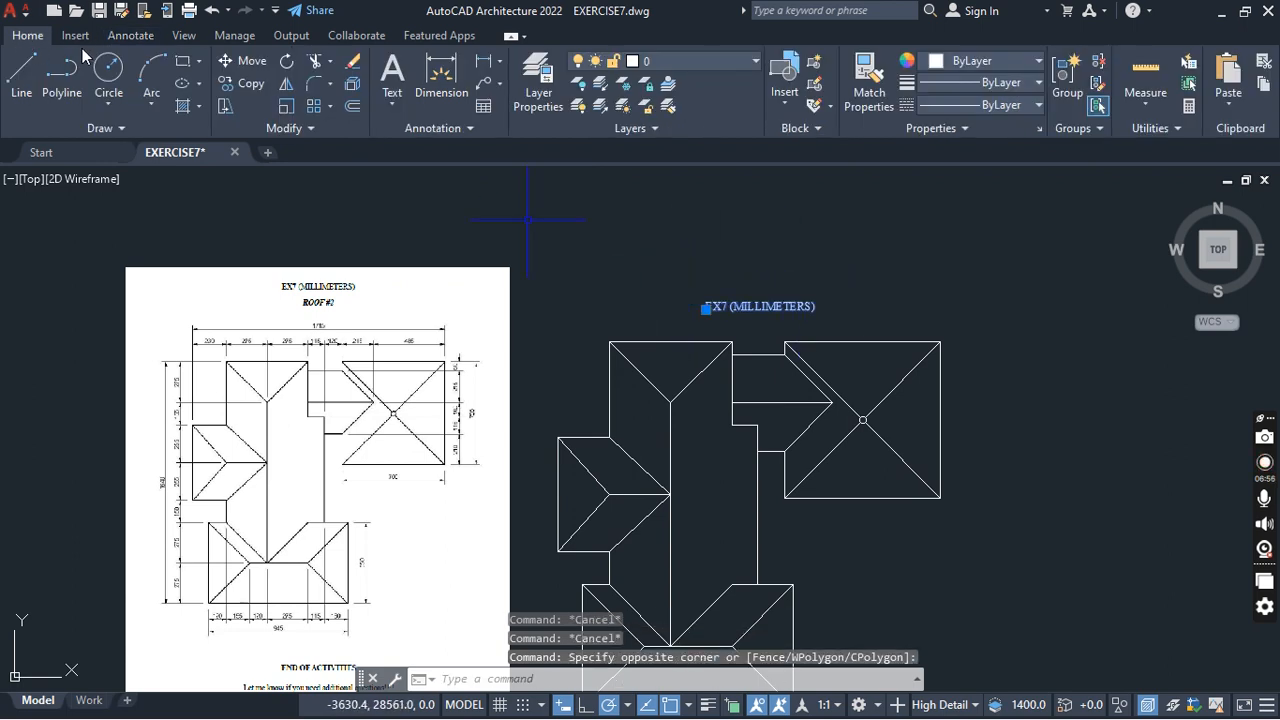
pyautogui.click(248, 61)
pyautogui.click(896, 285)
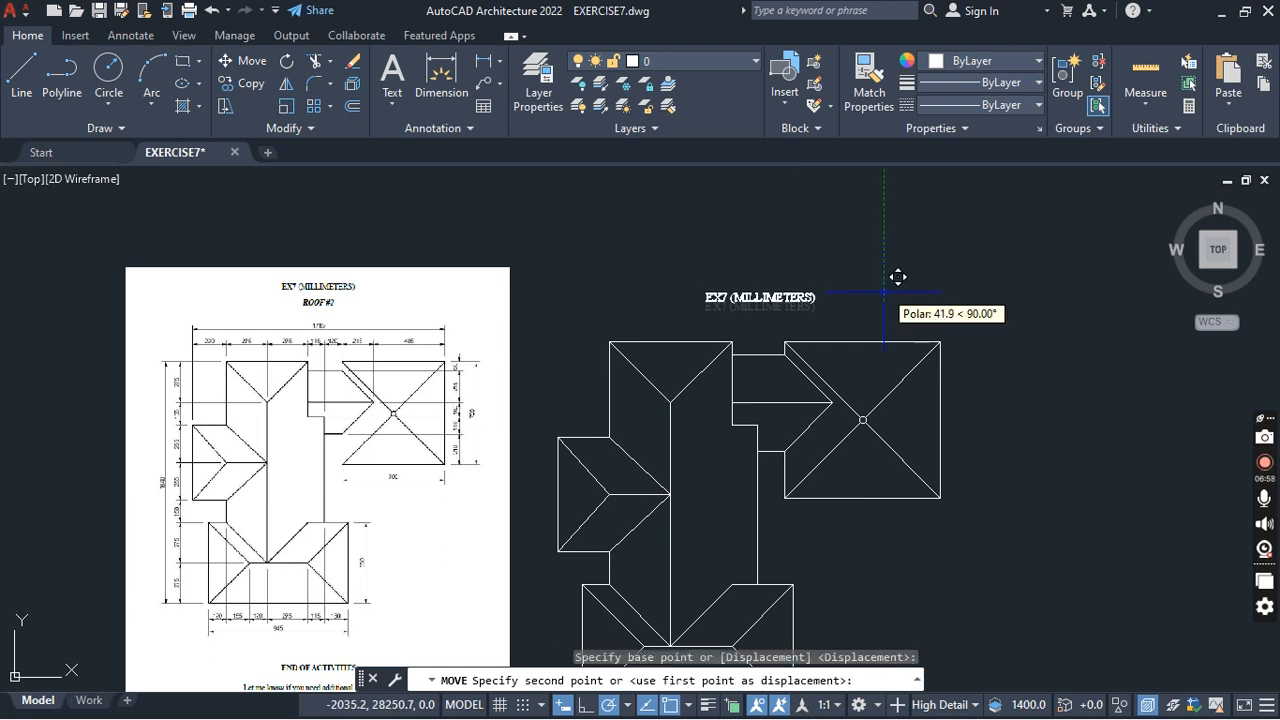
pyautogui.click(896, 263)
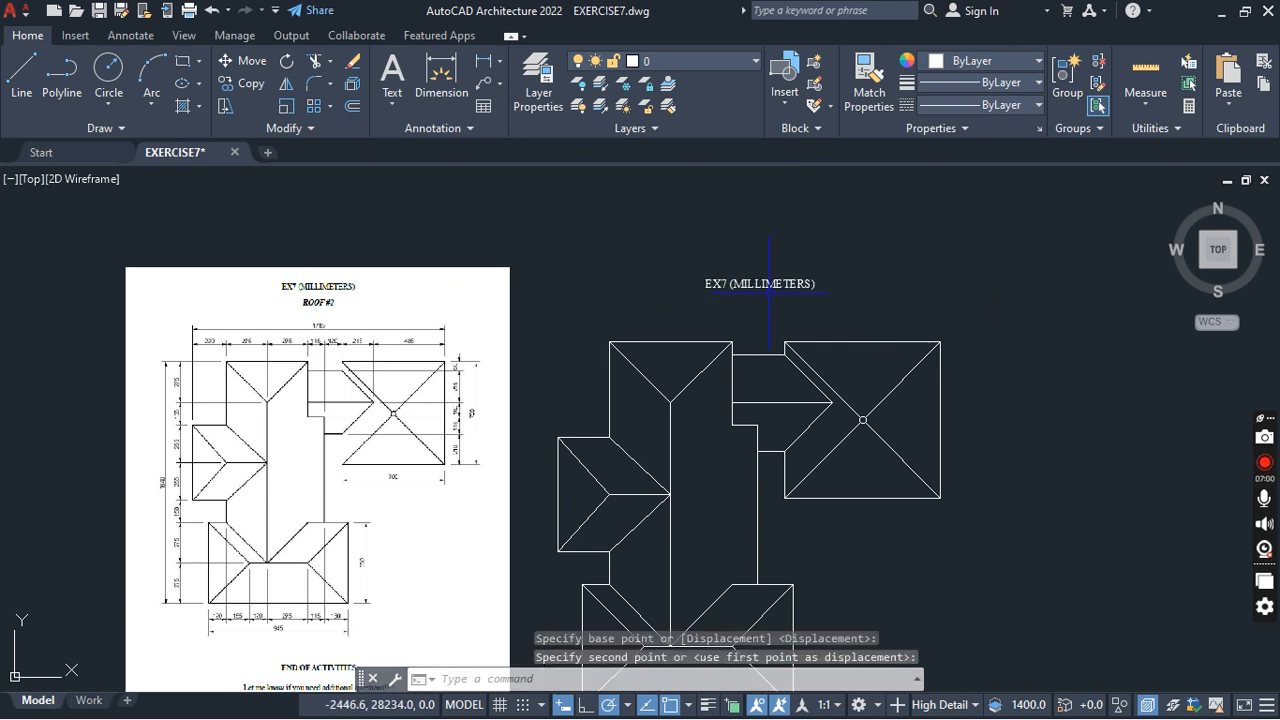
# Compare the EX7 (MILLIMETERS) title above the roof plan with the headings on the reference sheet.
pyautogui.moveTo(760, 235); pyautogui.dragTo(711, 300)
pyautogui.scroll(4, 711, 300)
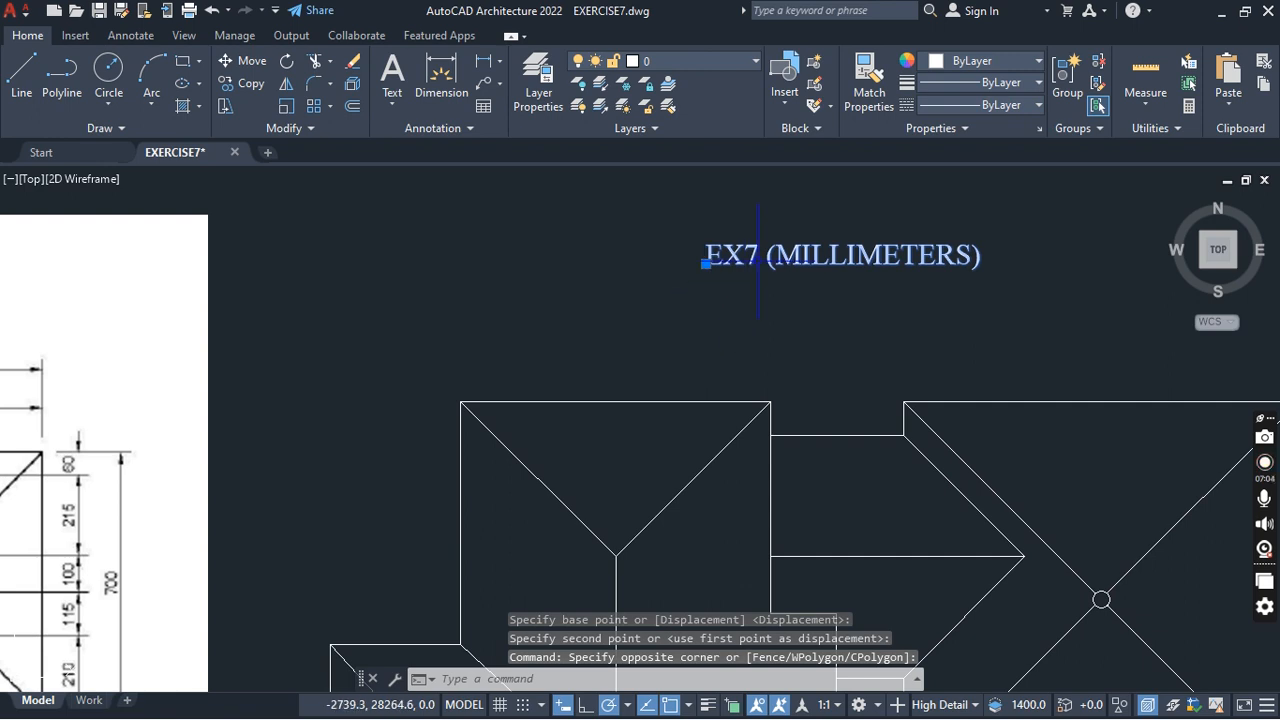
pyautogui.scroll(-2, 789, 257)
pyautogui.moveTo(779, 284); pyautogui.dragTo(839, 283, button='middle')
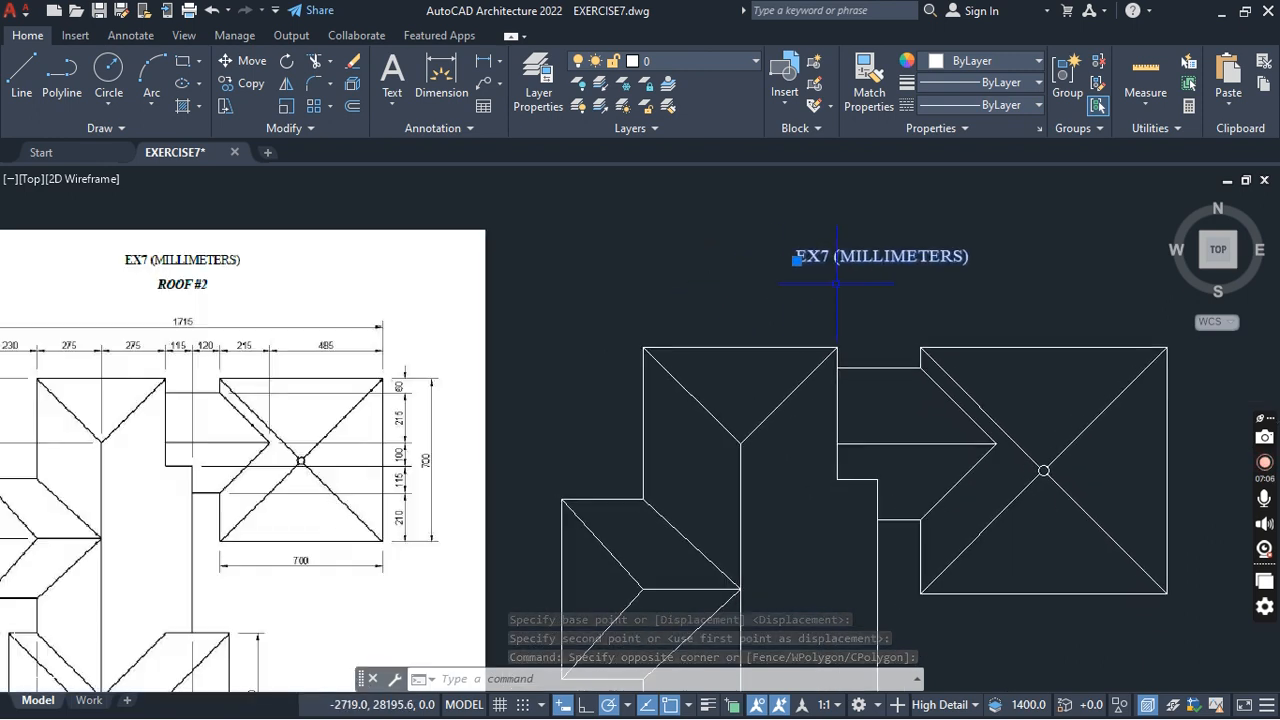
pyautogui.press('Escape')
pyautogui.press('Escape')
pyautogui.moveTo(423, 278); pyautogui.dragTo(479, 278, button='middle')
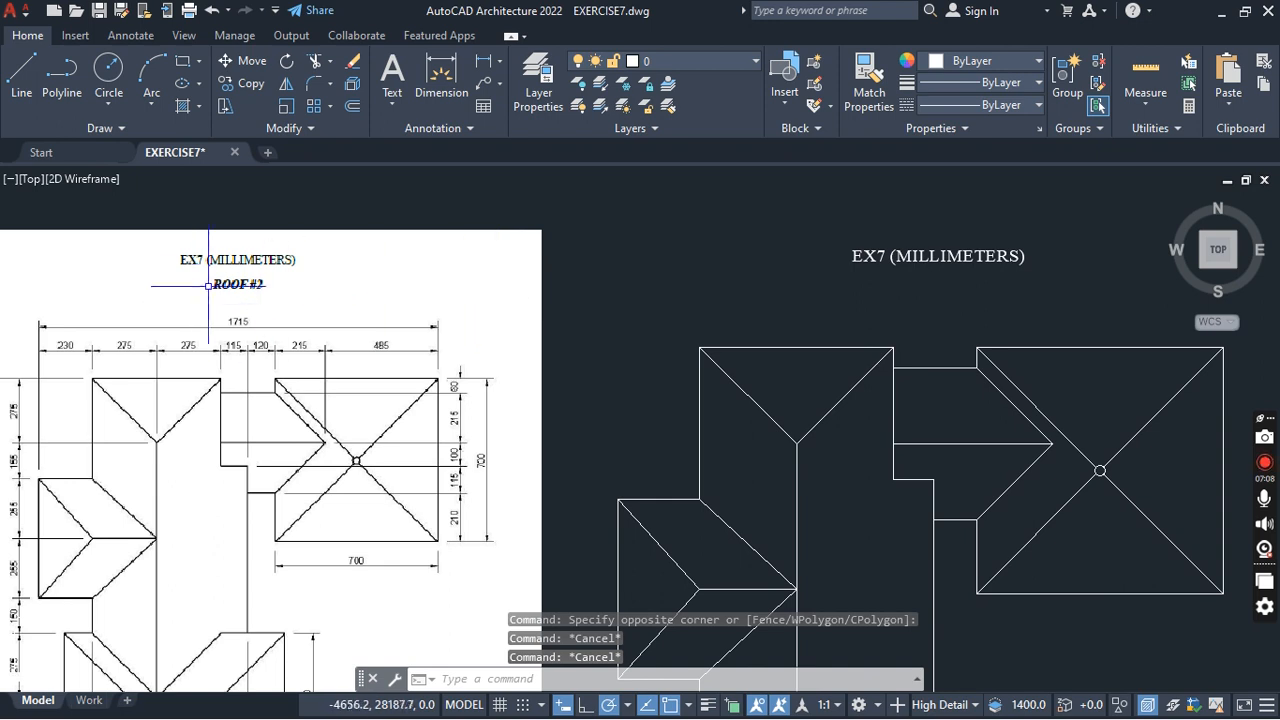
pyautogui.click(130, 35)
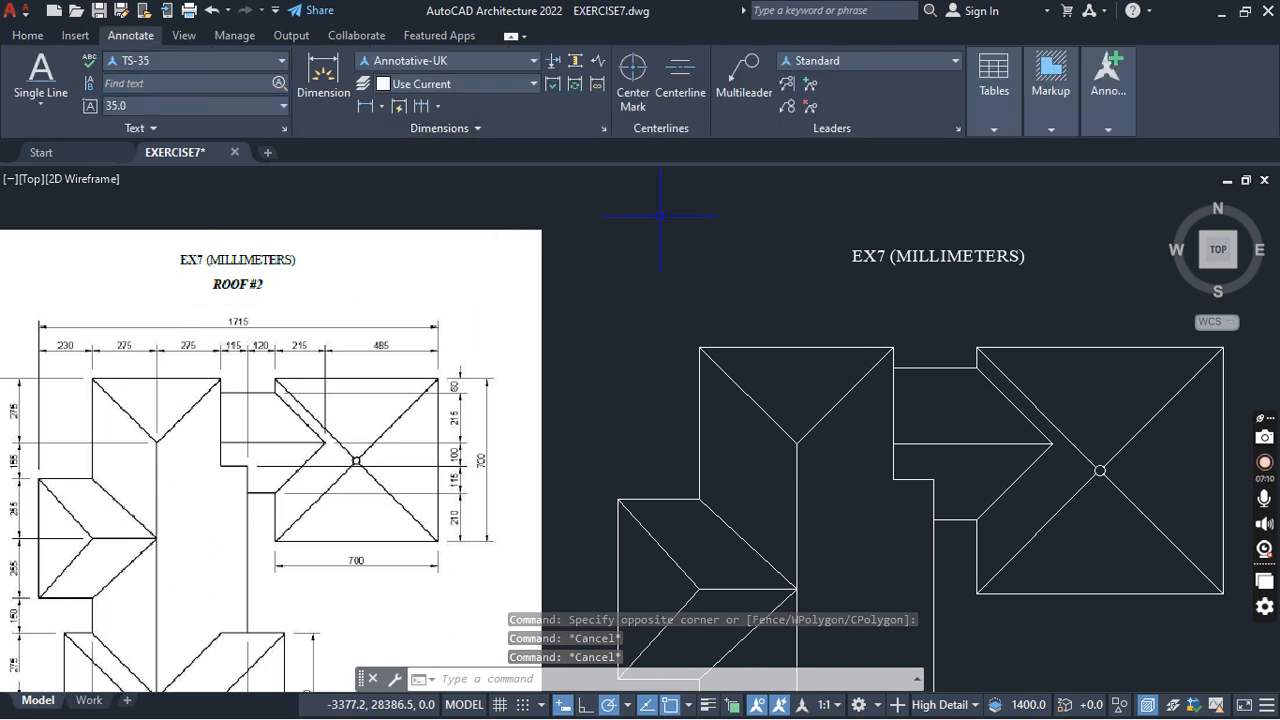
pyautogui.moveTo(853, 276); pyautogui.dragTo(808, 282, button='middle')
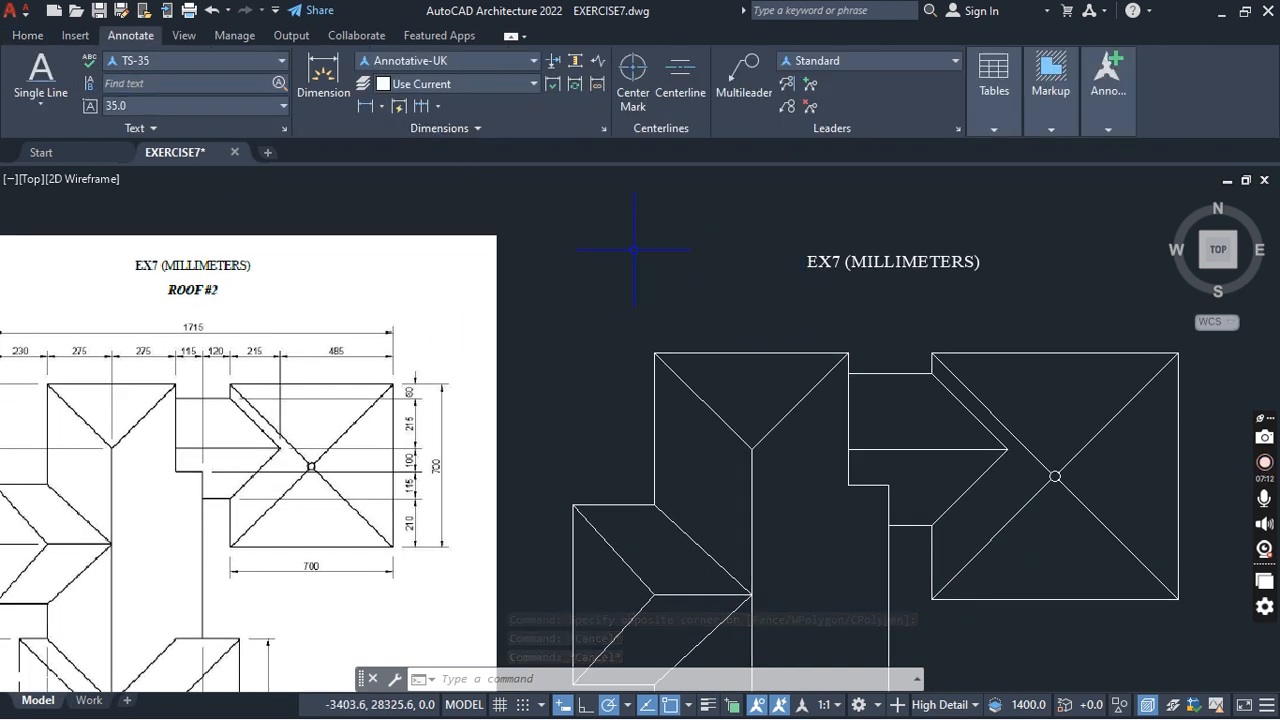
pyautogui.click(28, 36)
pyautogui.click(130, 35)
pyautogui.click(30, 37)
pyautogui.click(111, 39)
pyautogui.click(28, 37)
# Make TS30 the current text style.
pyautogui.click(118, 39)
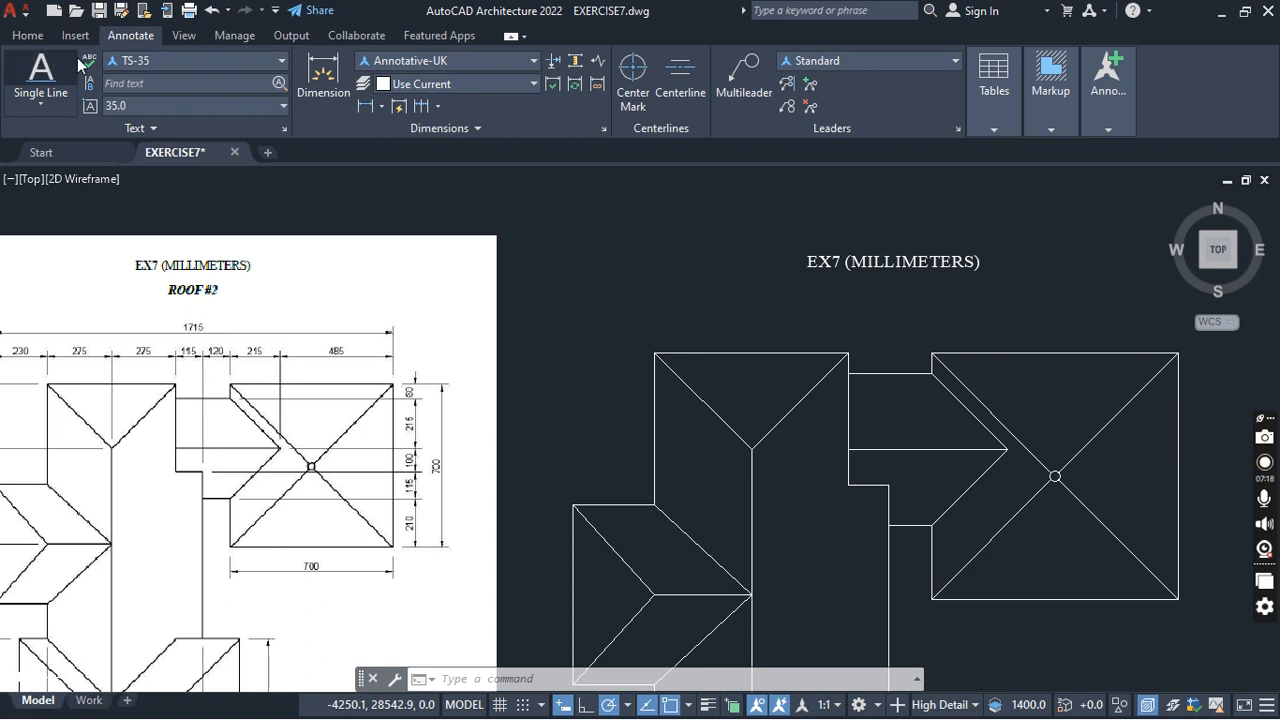
pyautogui.click(165, 60)
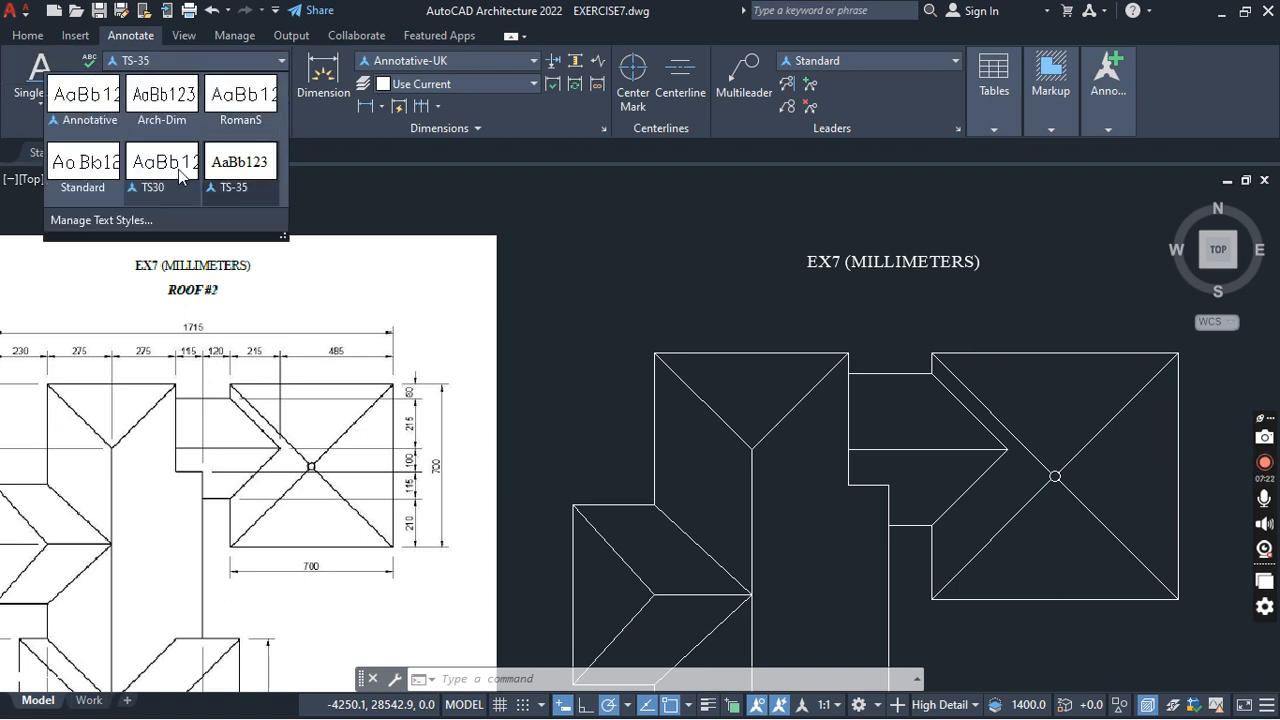
pyautogui.click(163, 165)
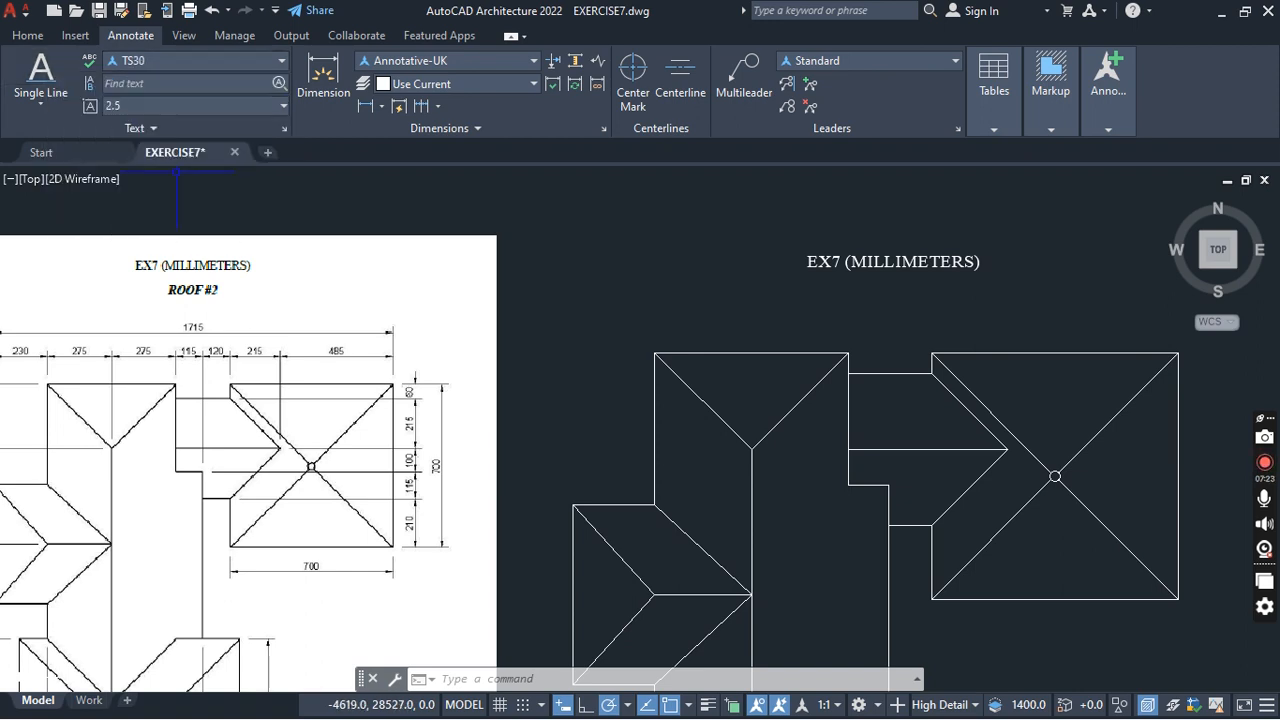
# Place the single-line text "ROOF #2" under the EX7 (MILLIMETERS) title, picking a height of about 296 and no rotation.
pyautogui.click(41, 92)
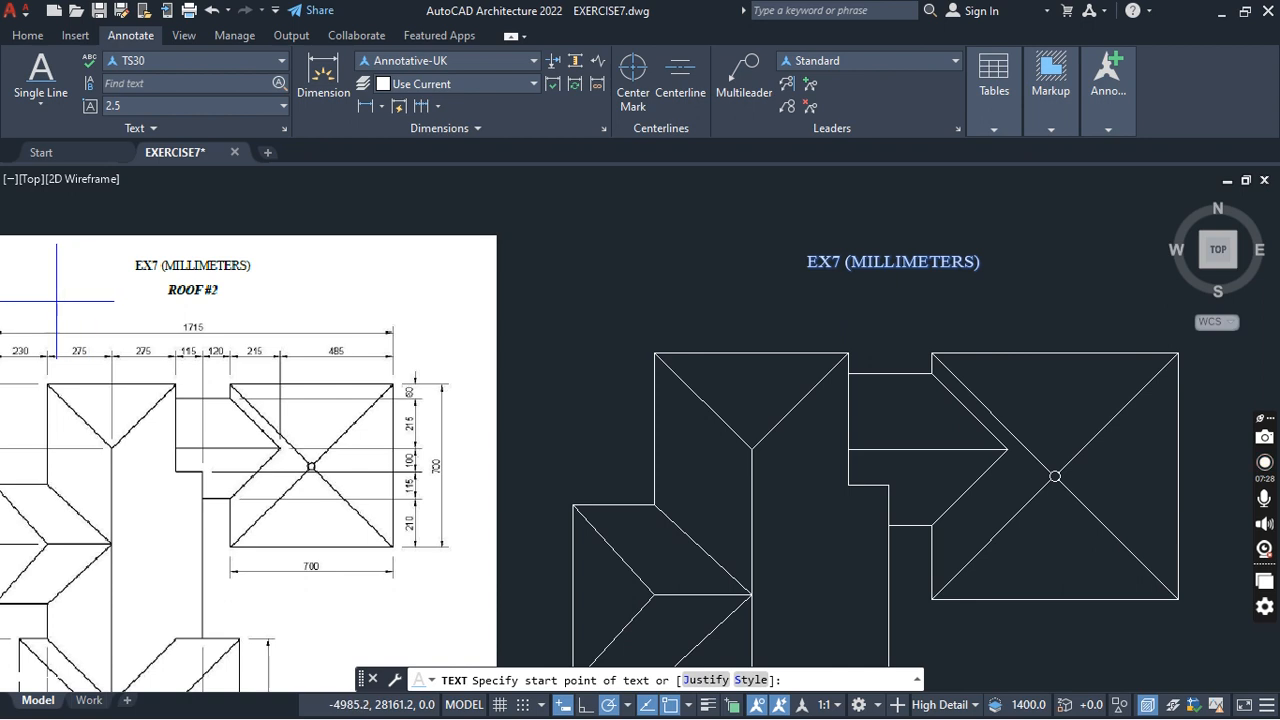
pyautogui.scroll(2, 176, 289)
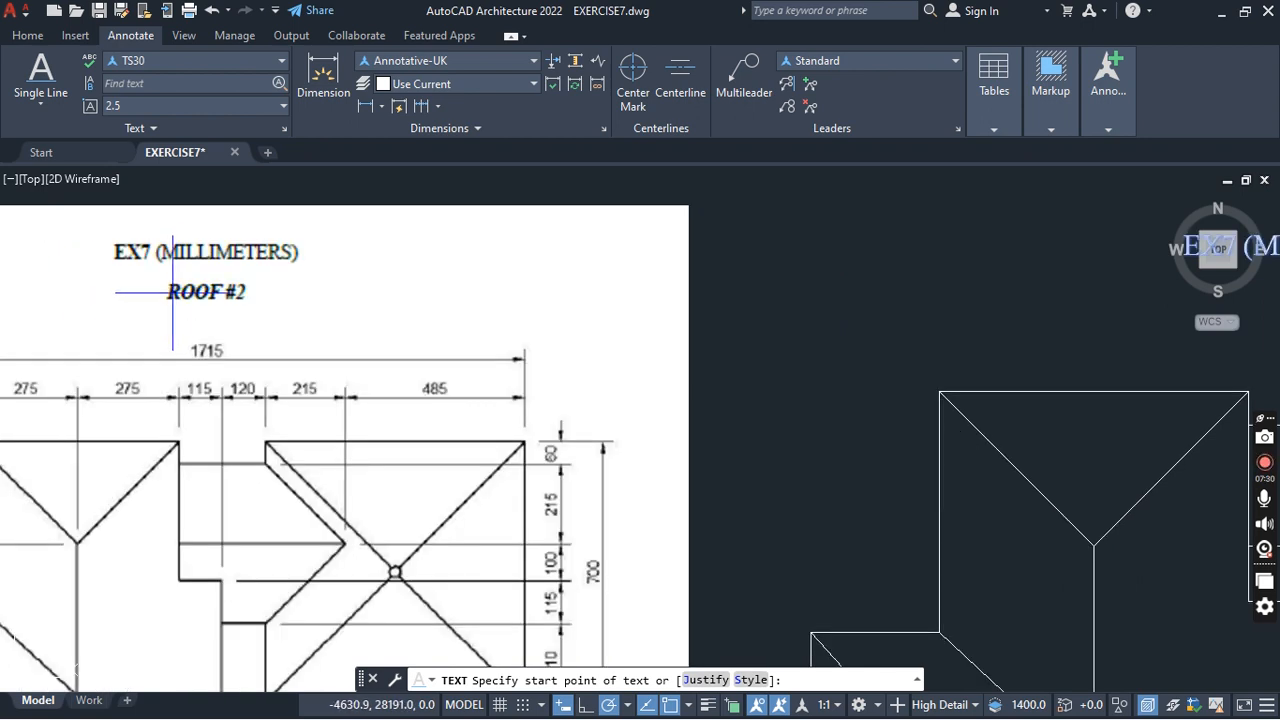
pyautogui.scroll(-1, 176, 289)
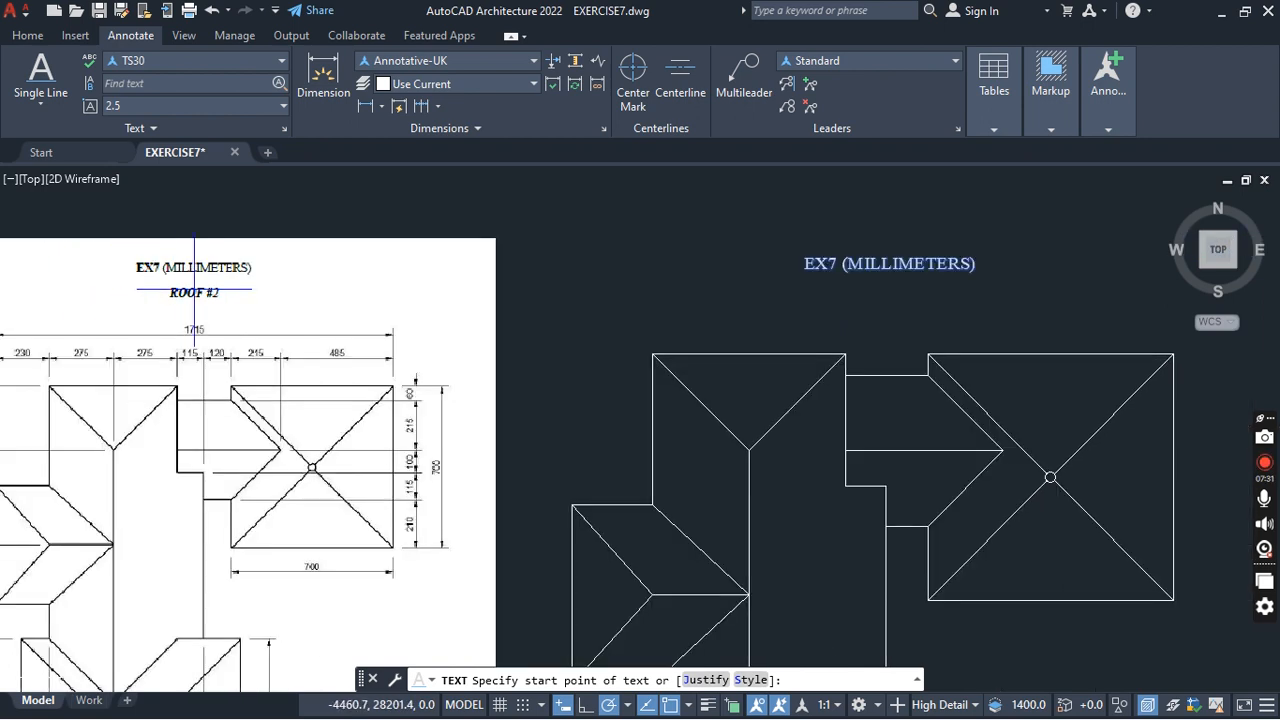
pyautogui.click(836, 297)
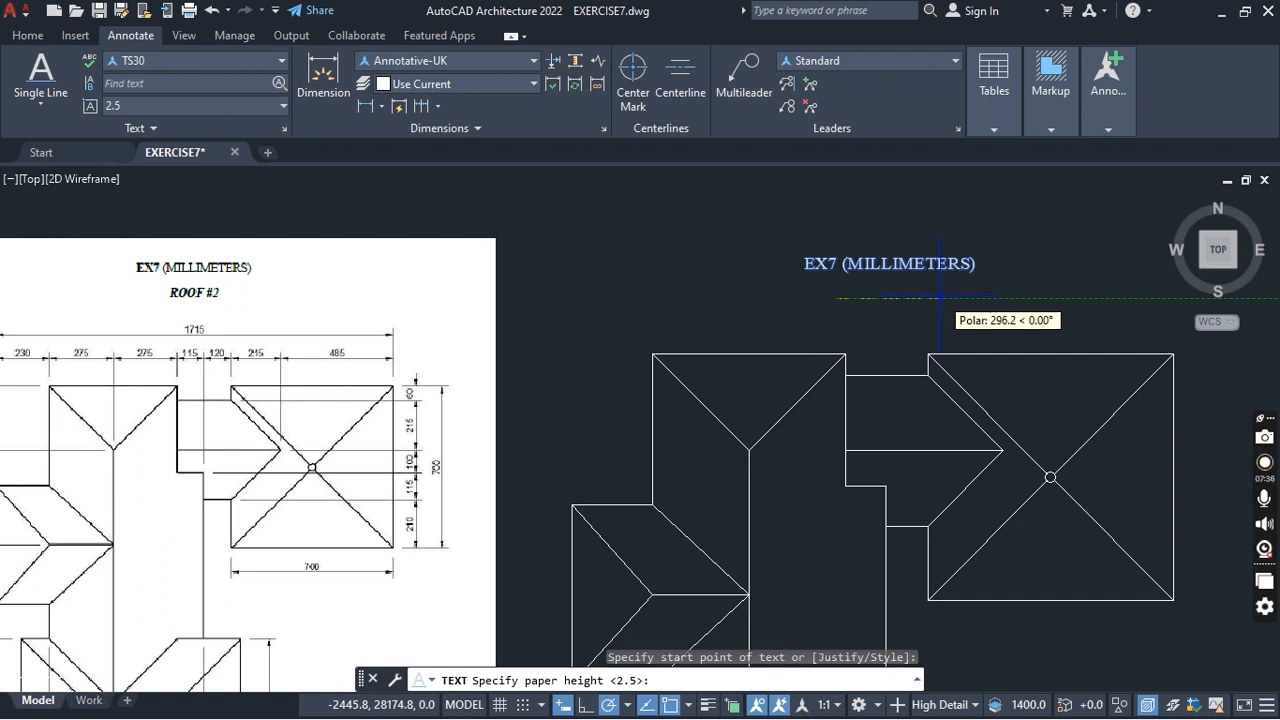
pyautogui.click(940, 297)
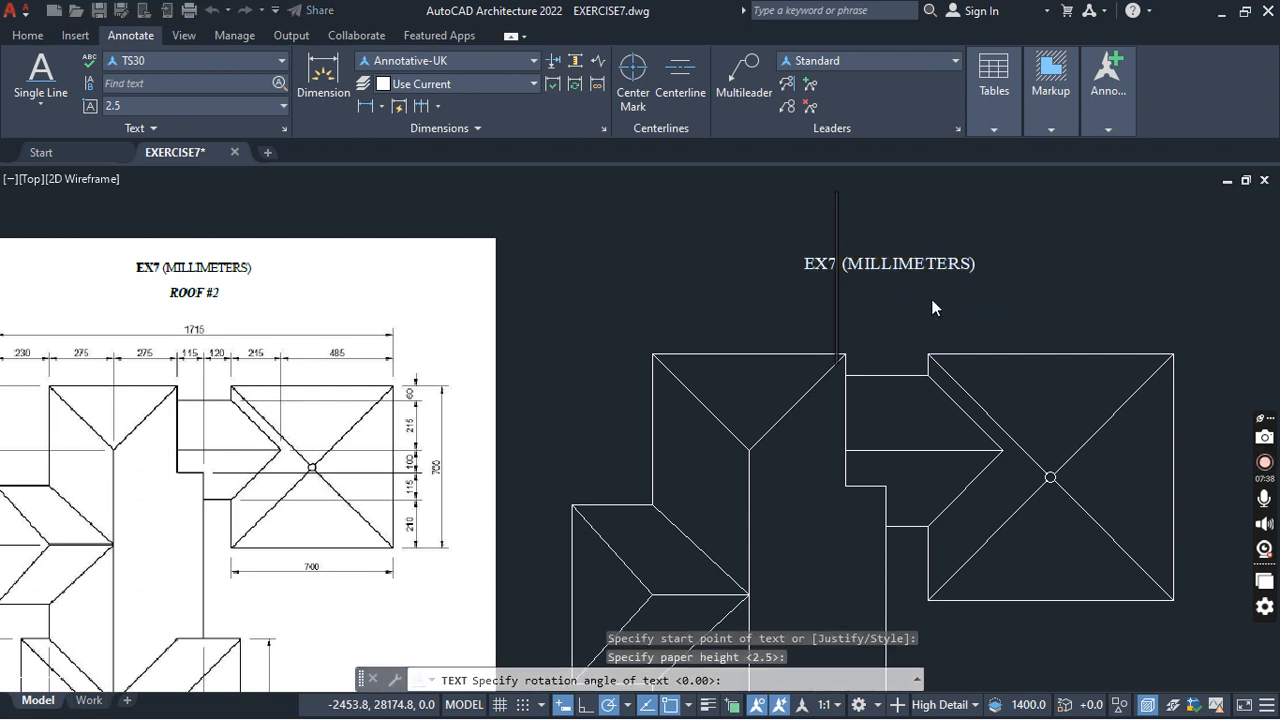
pyautogui.press('Return')
pyautogui.write('R')
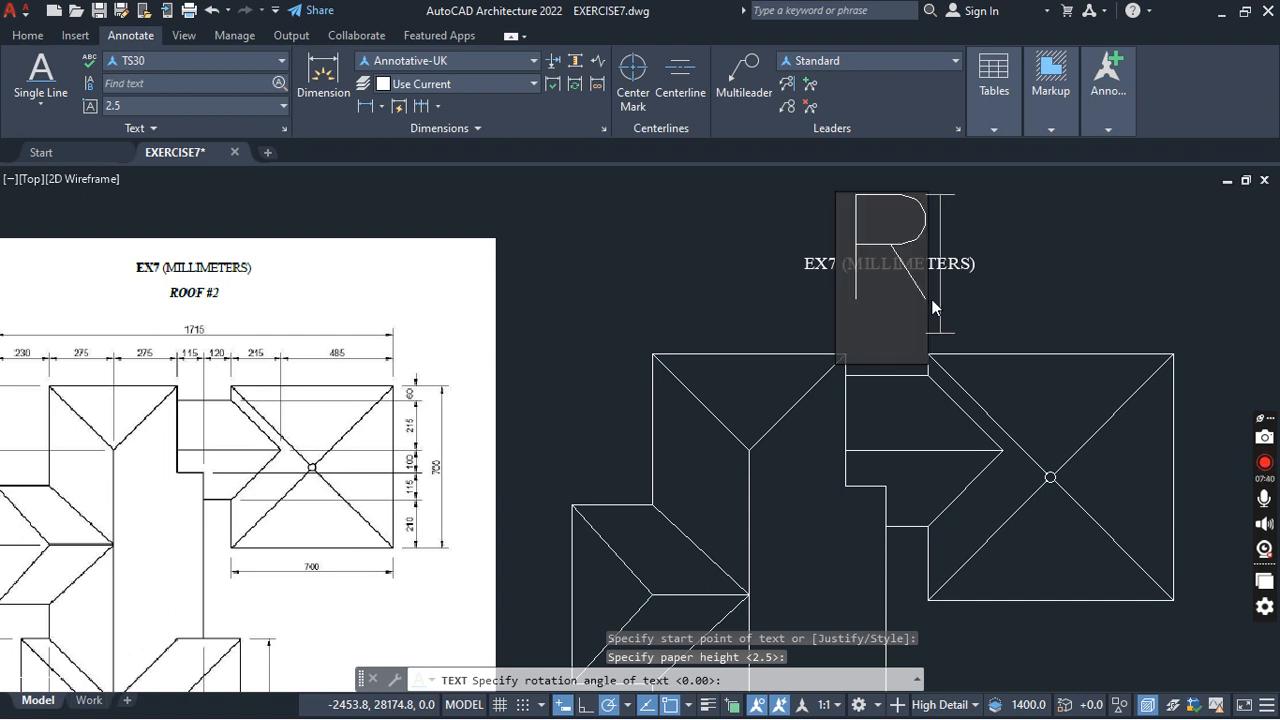
pyautogui.write('OOF')
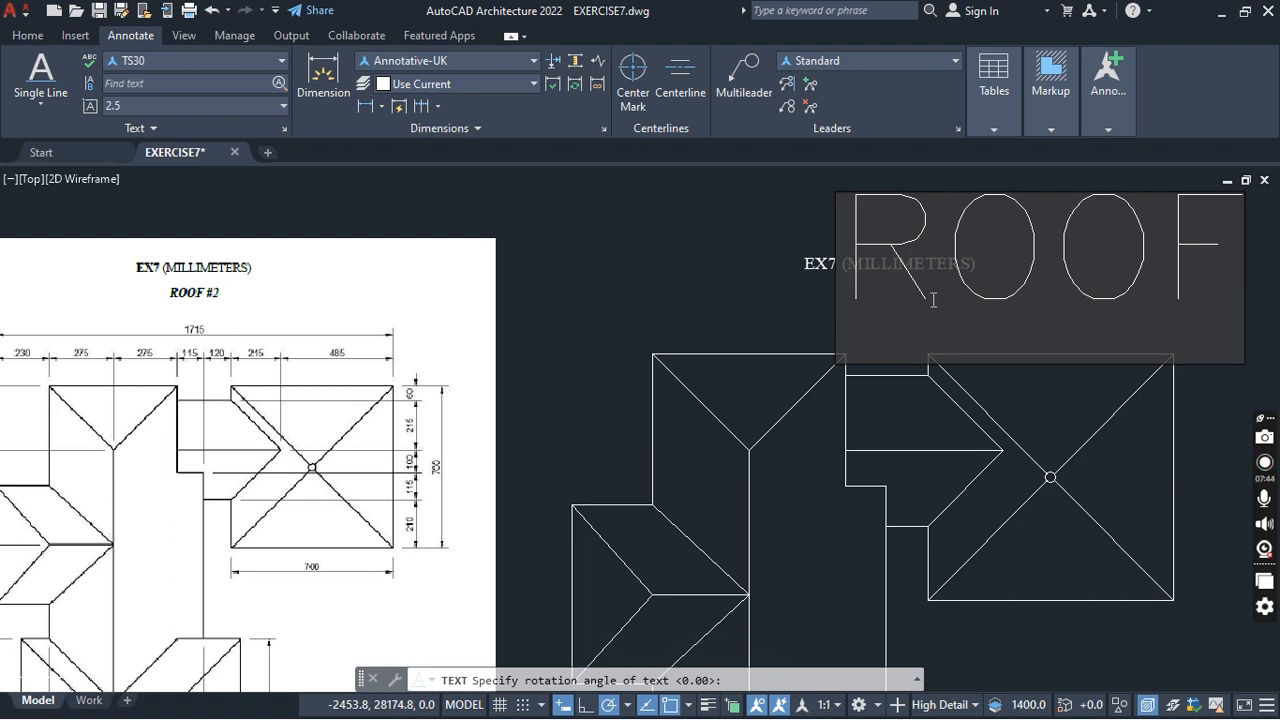
pyautogui.write(' #2')
pyautogui.click(963, 391)
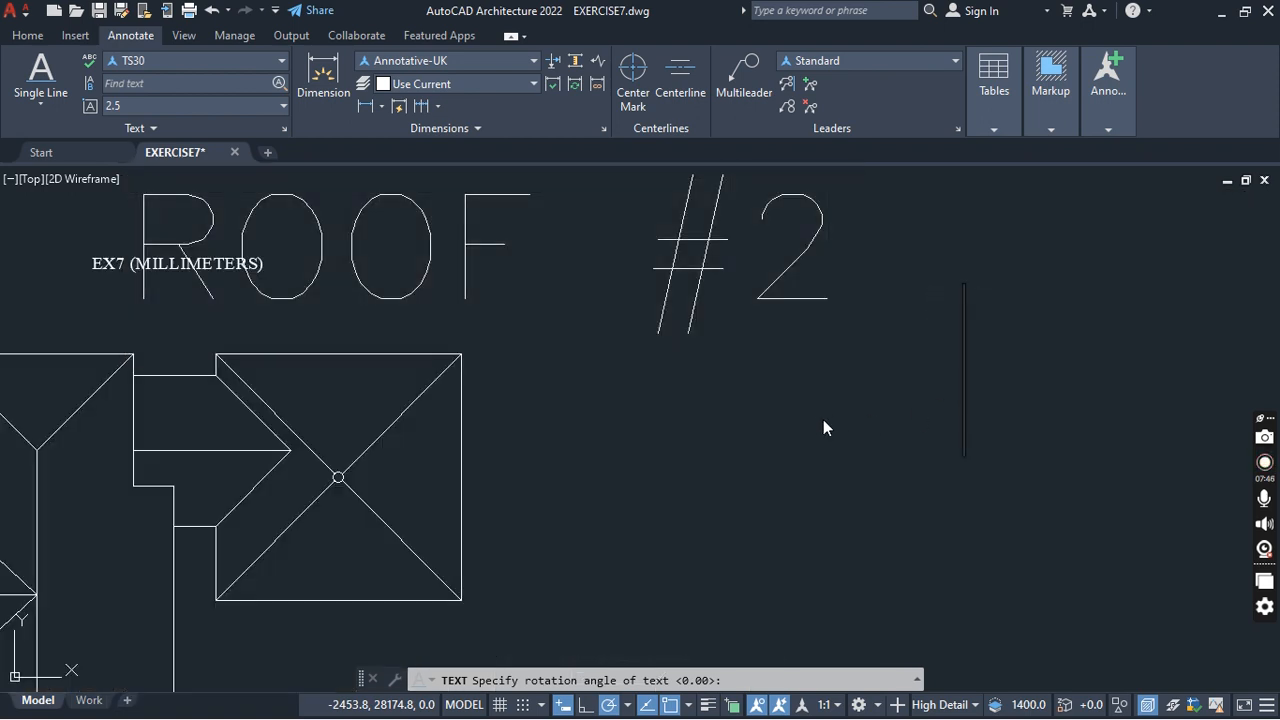
pyautogui.press('Escape')
# Set the TS30 text style to Times New Roman Regular with a paper text height of 30 and apply it.
pyautogui.scroll(-2, 829, 360)
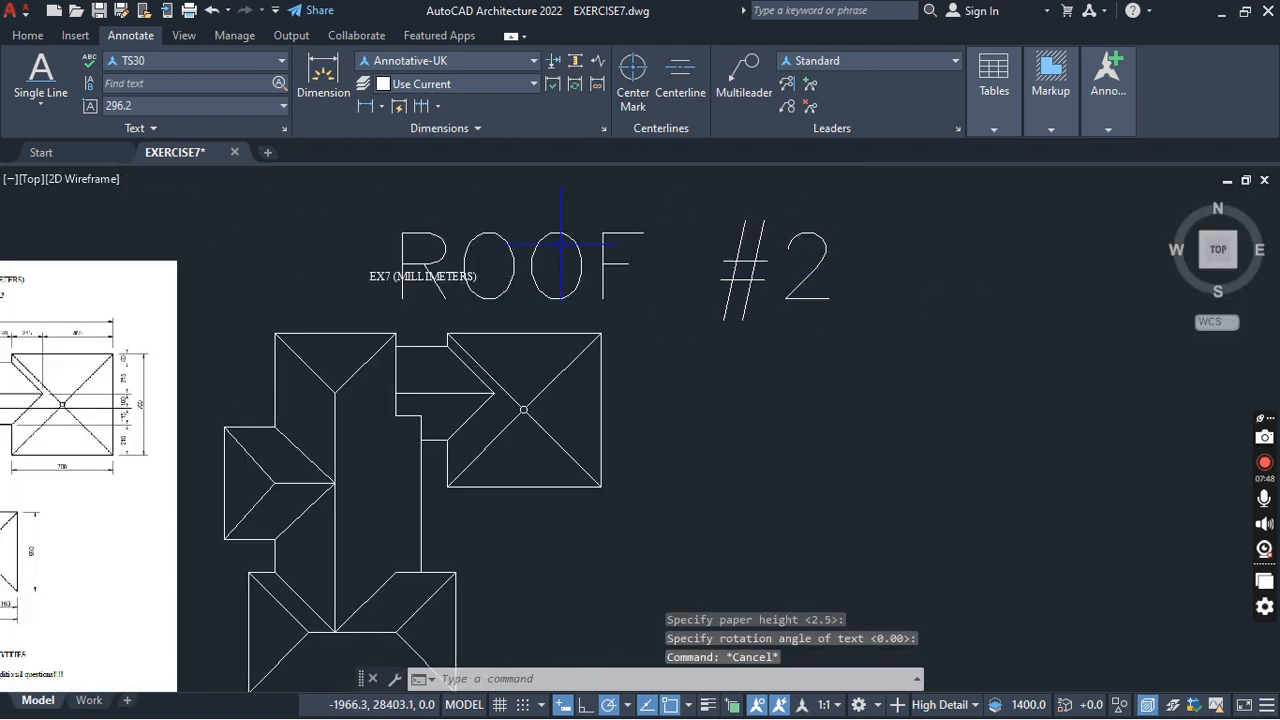
pyautogui.moveTo(659, 280); pyautogui.dragTo(754, 283, button='middle')
pyautogui.scroll(2, 621, 246)
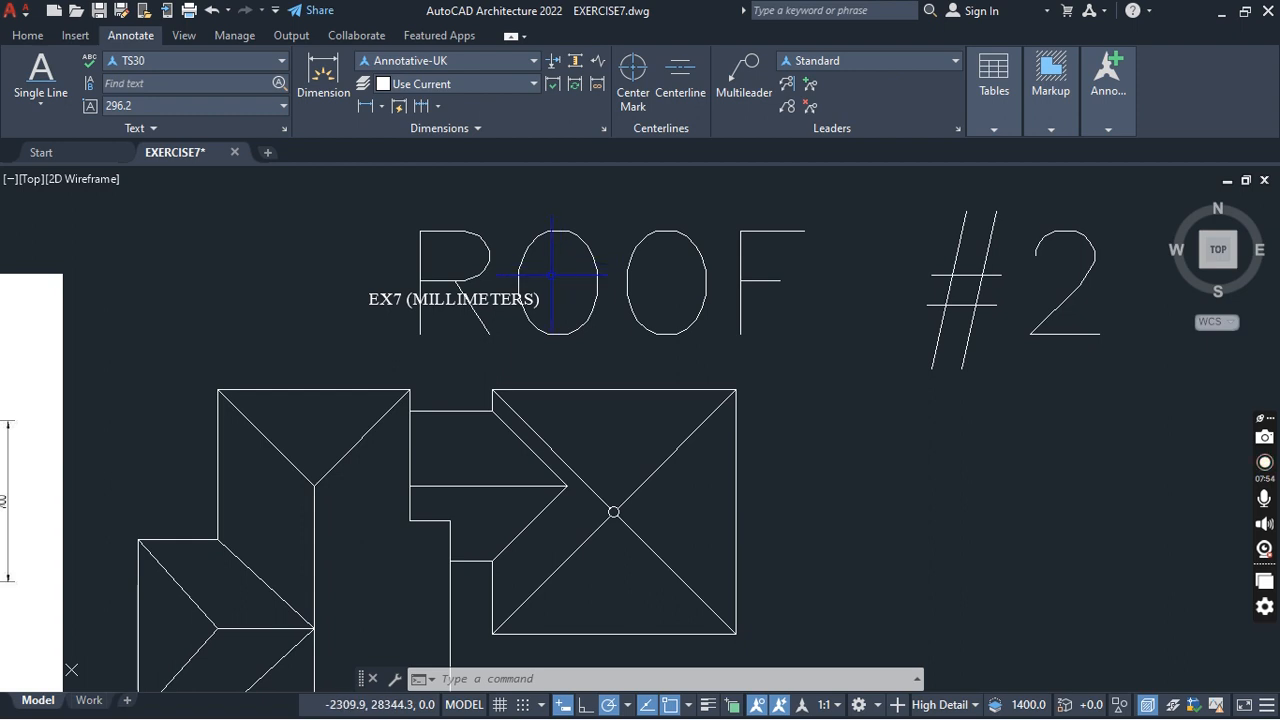
pyautogui.scroll(-3, 560, 262)
pyautogui.scroll(1, 571, 251)
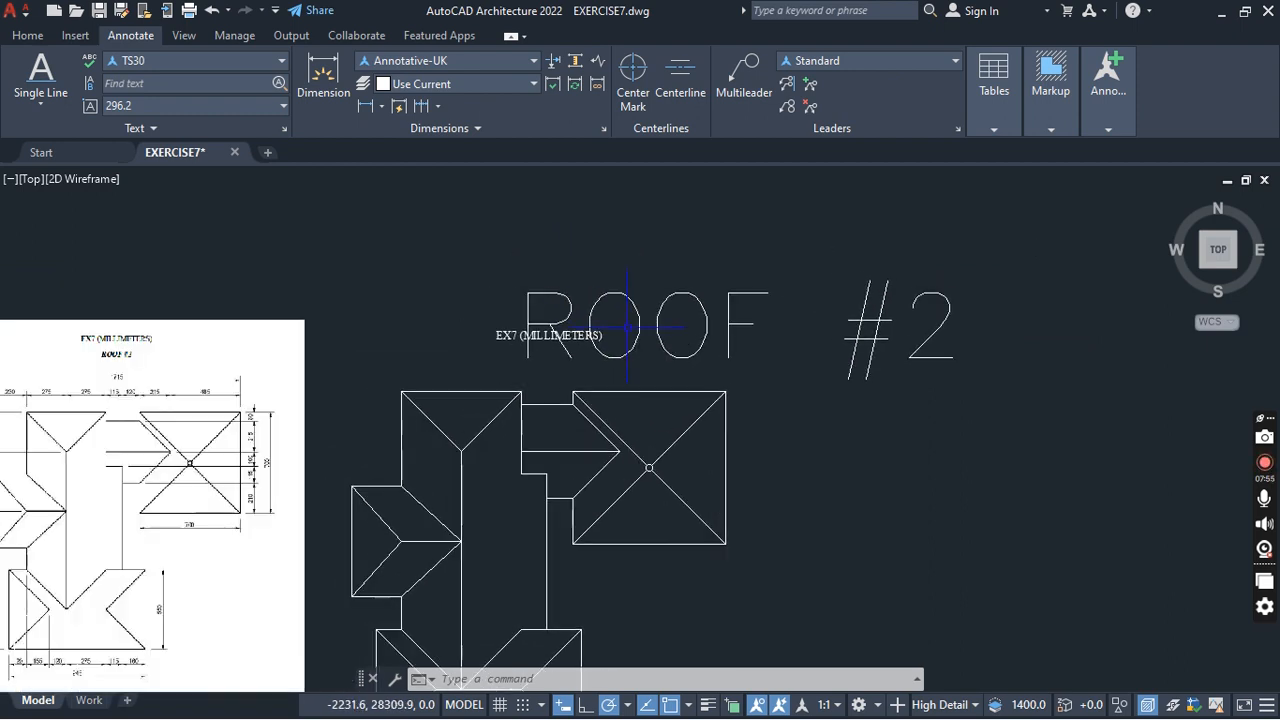
pyautogui.click(285, 130)
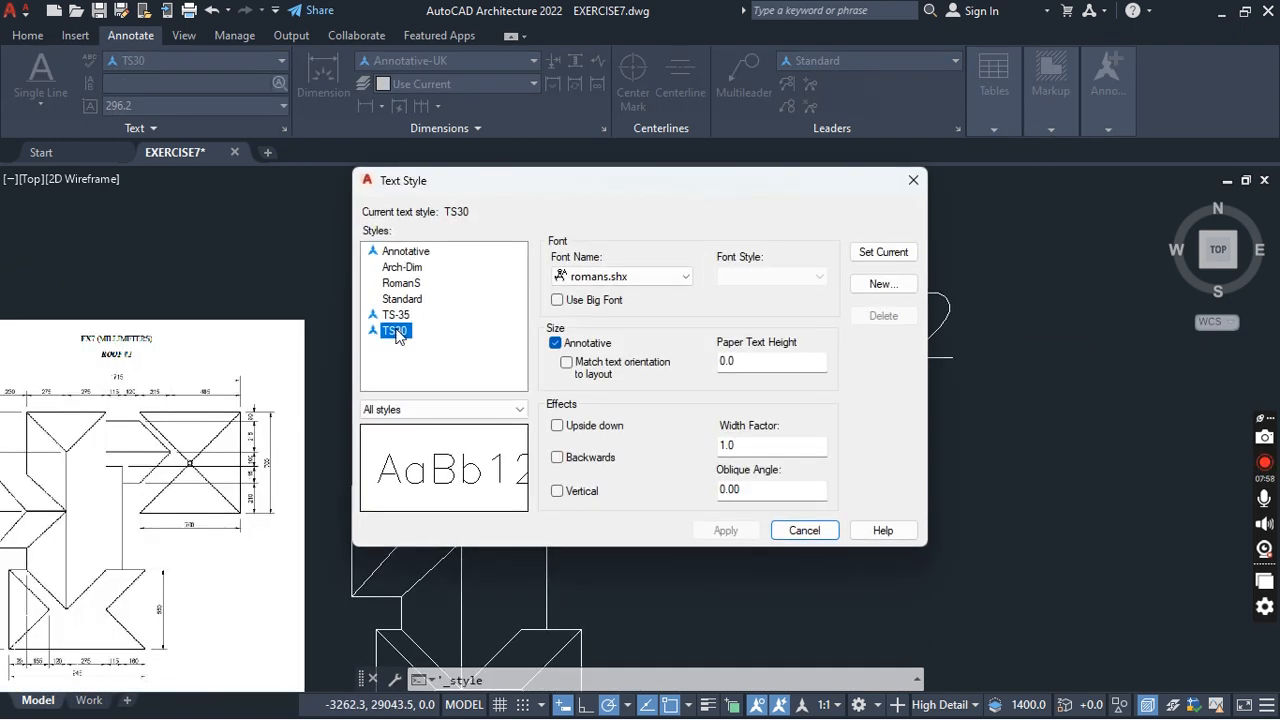
pyautogui.click(592, 280)
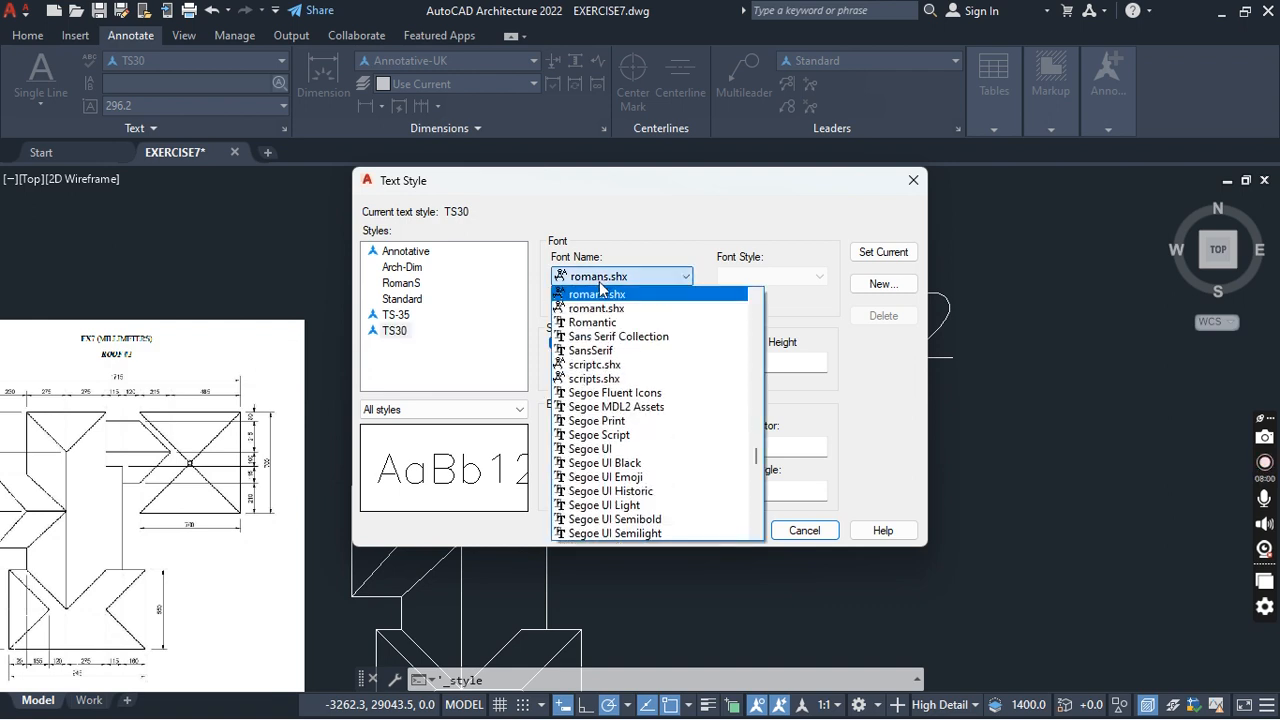
pyautogui.press('t')
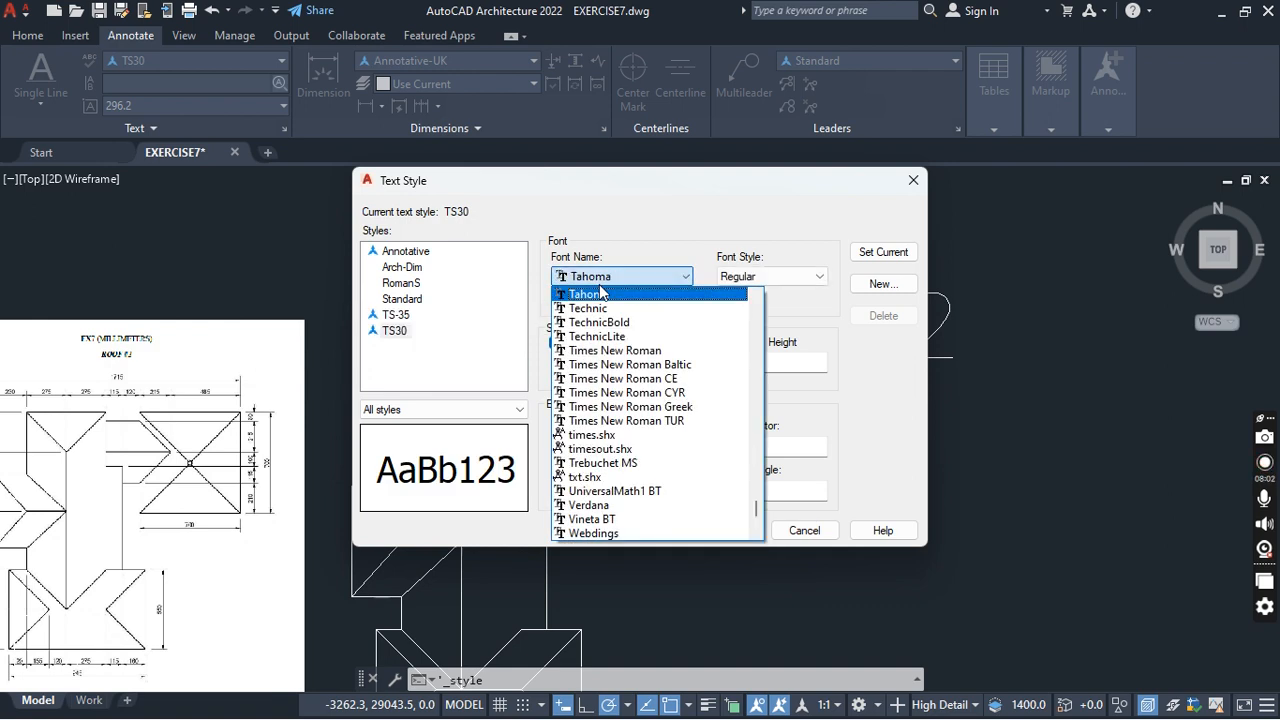
pyautogui.click(600, 351)
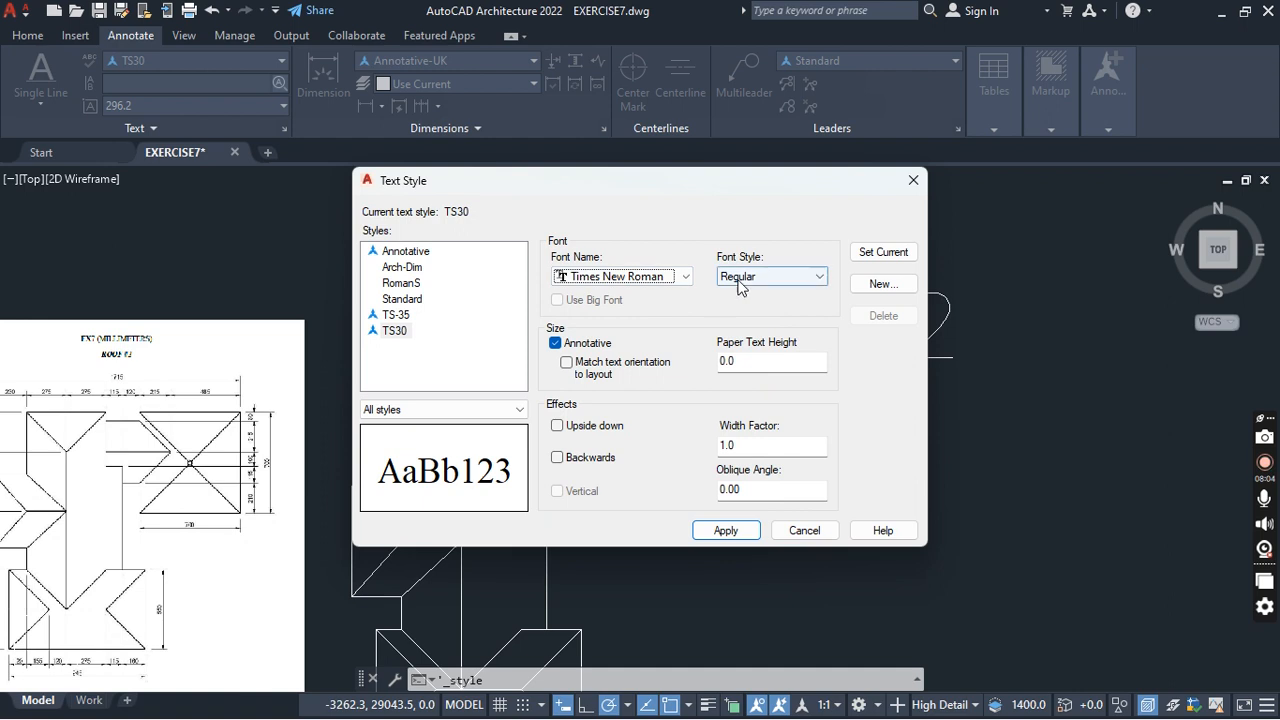
pyautogui.click(728, 366)
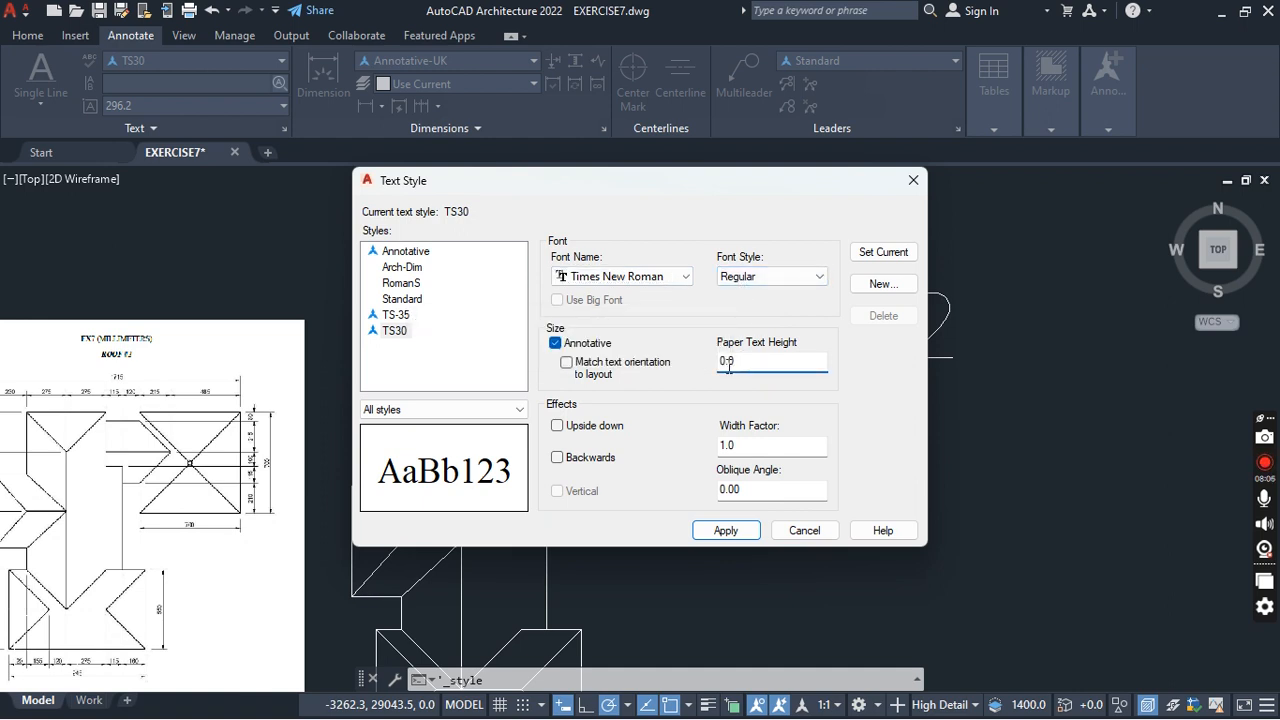
pyautogui.write('3')
pyautogui.click(726, 530)
pyautogui.click(913, 180)
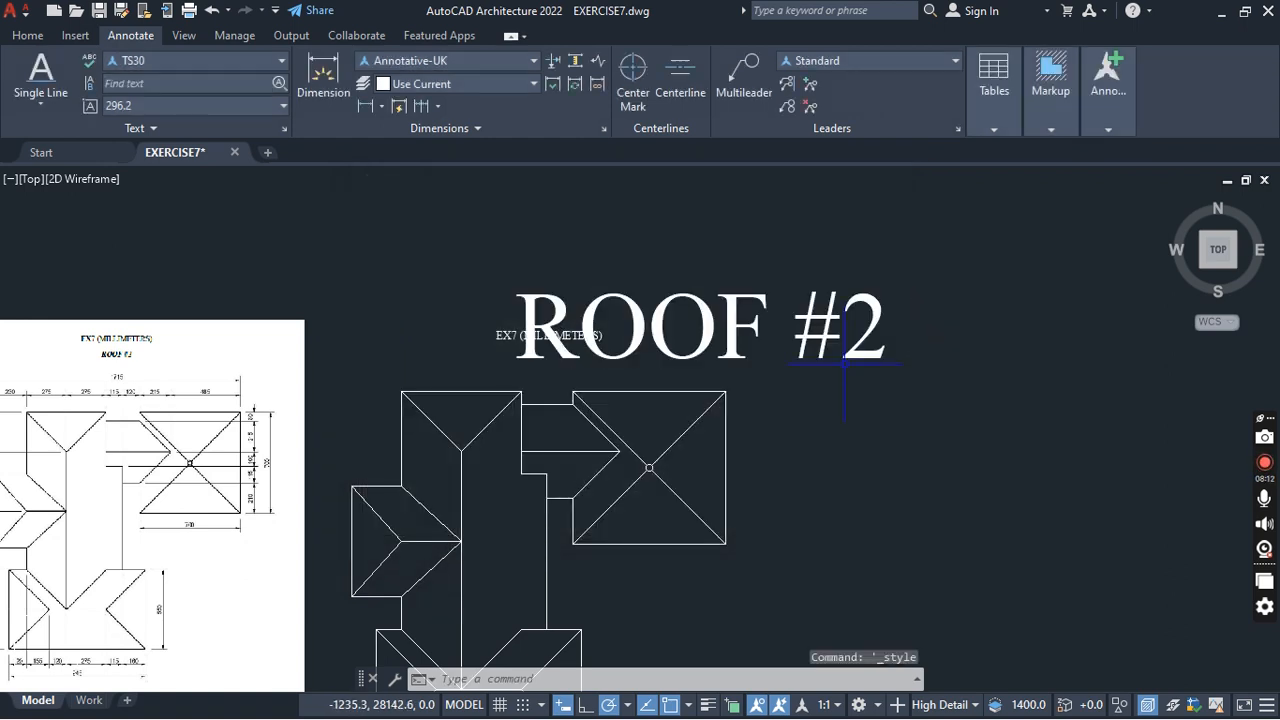
# Delete the oversized ROOF #2 text above the roof plan.
pyautogui.click(974, 319)
pyautogui.click(829, 360)
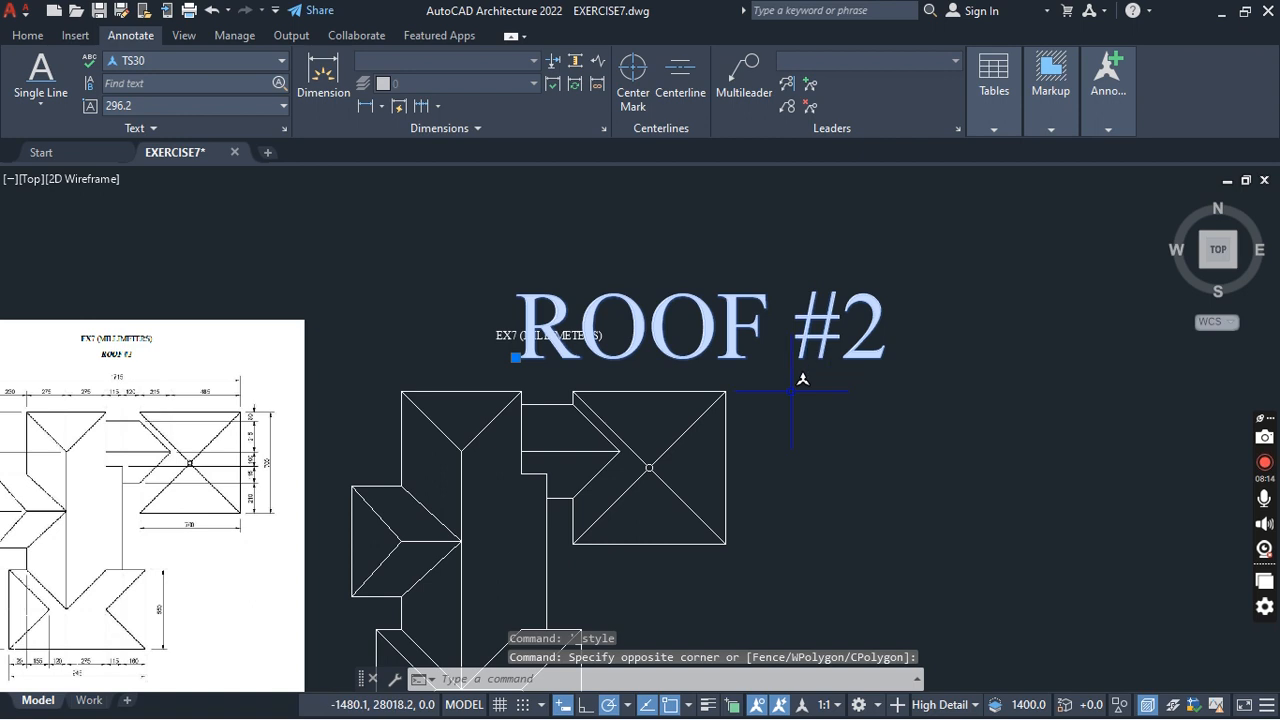
pyautogui.press('Delete')
# Place the single-line text "ROOF #2" in the TS30 style just below the EX7 (MILLIMETERS) title, with no rotation.
pyautogui.click(40, 75)
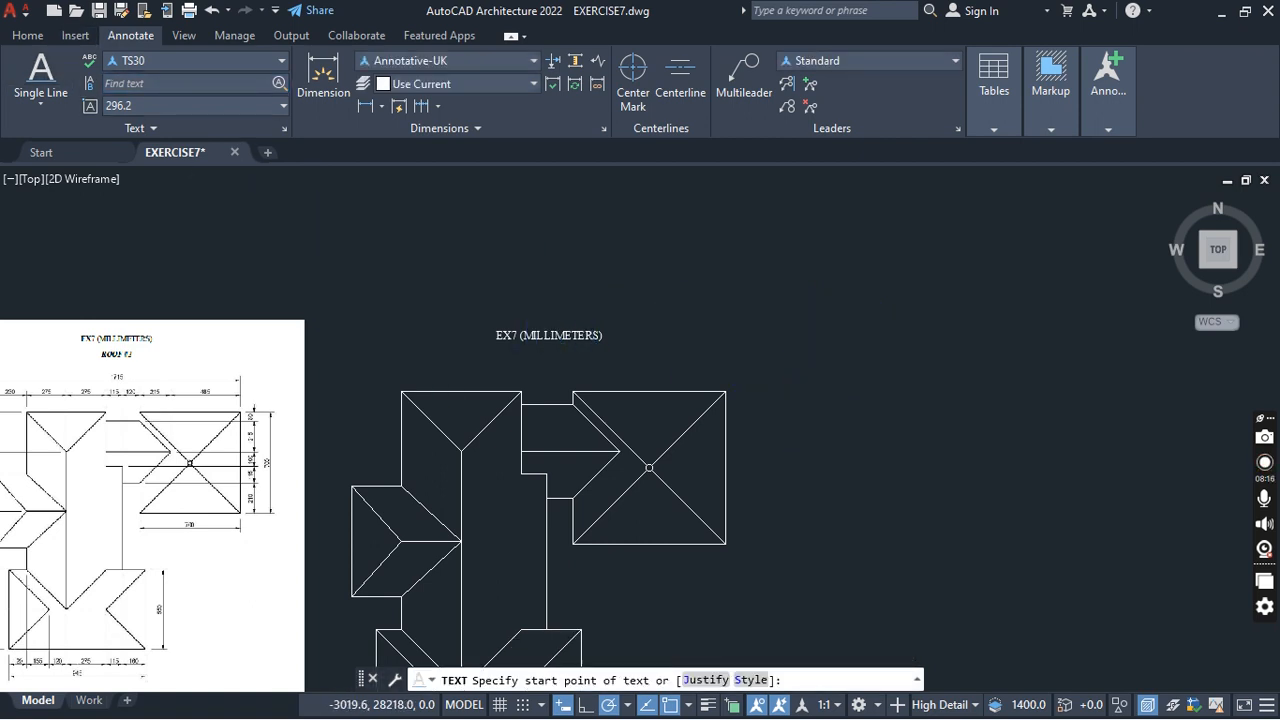
pyautogui.scroll(4, 457, 346)
pyautogui.click(612, 363)
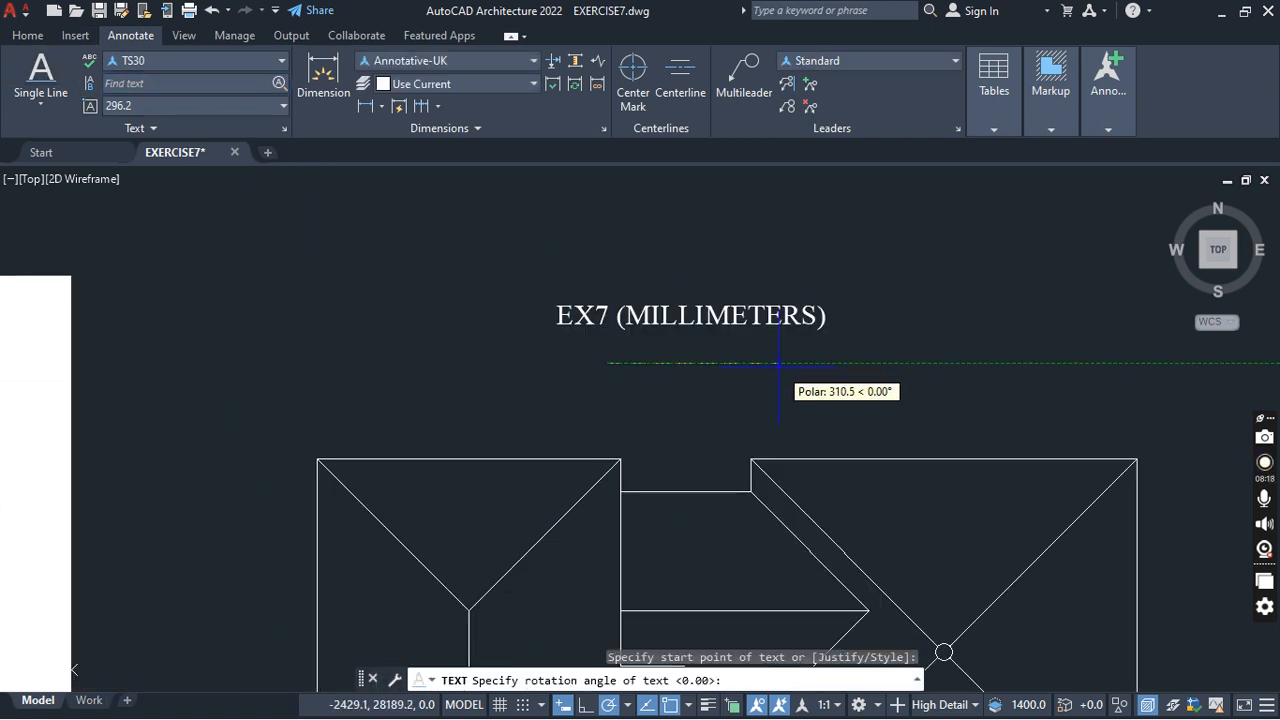
pyautogui.write('R')
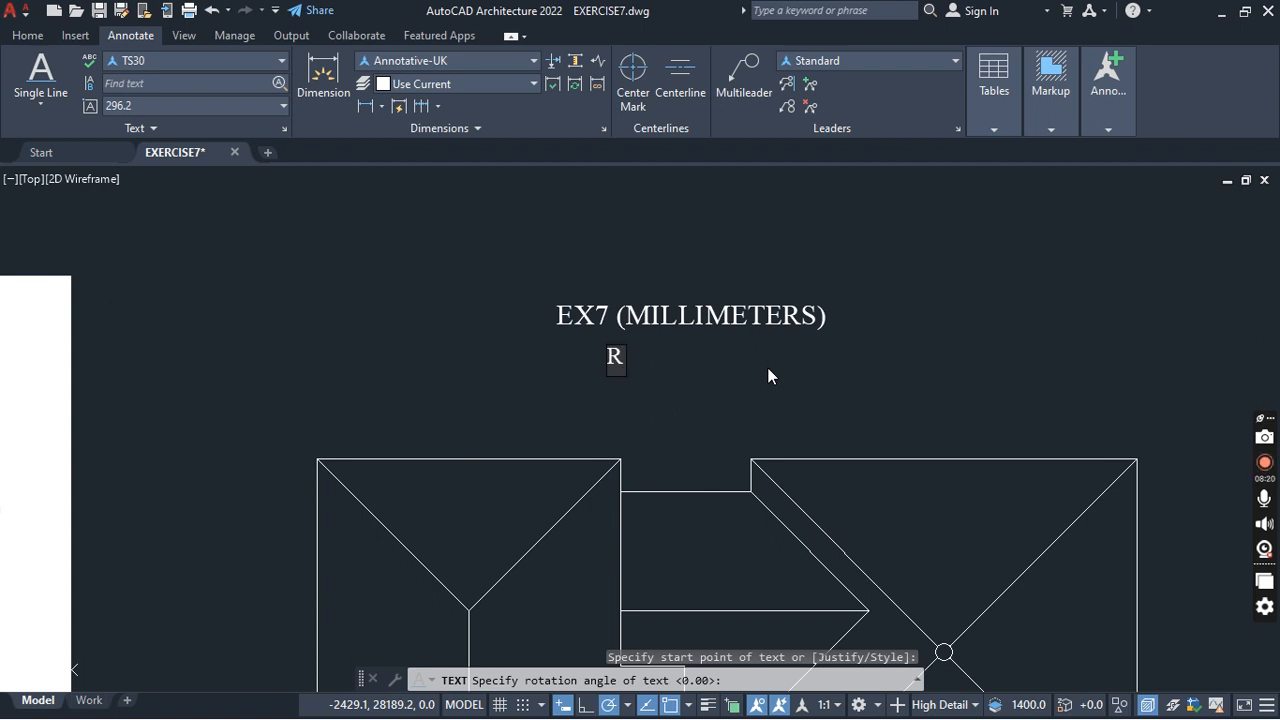
pyautogui.write('OOF #2')
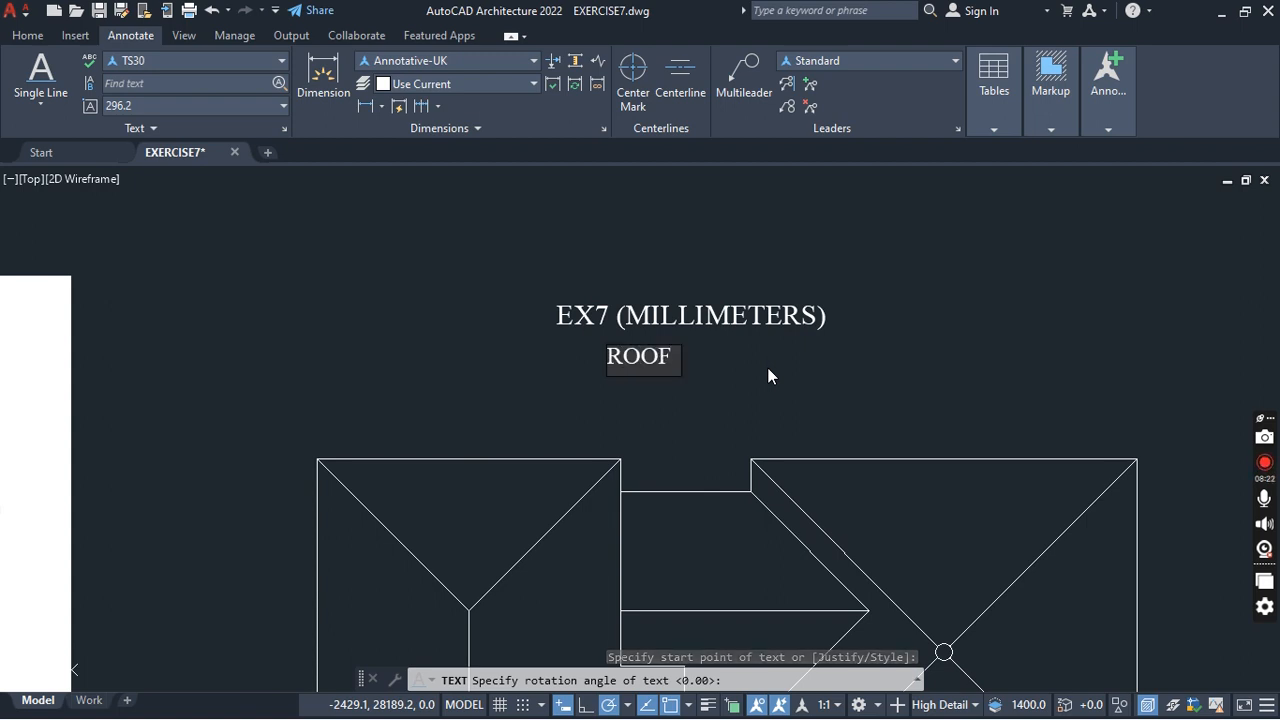
pyautogui.press('Return')
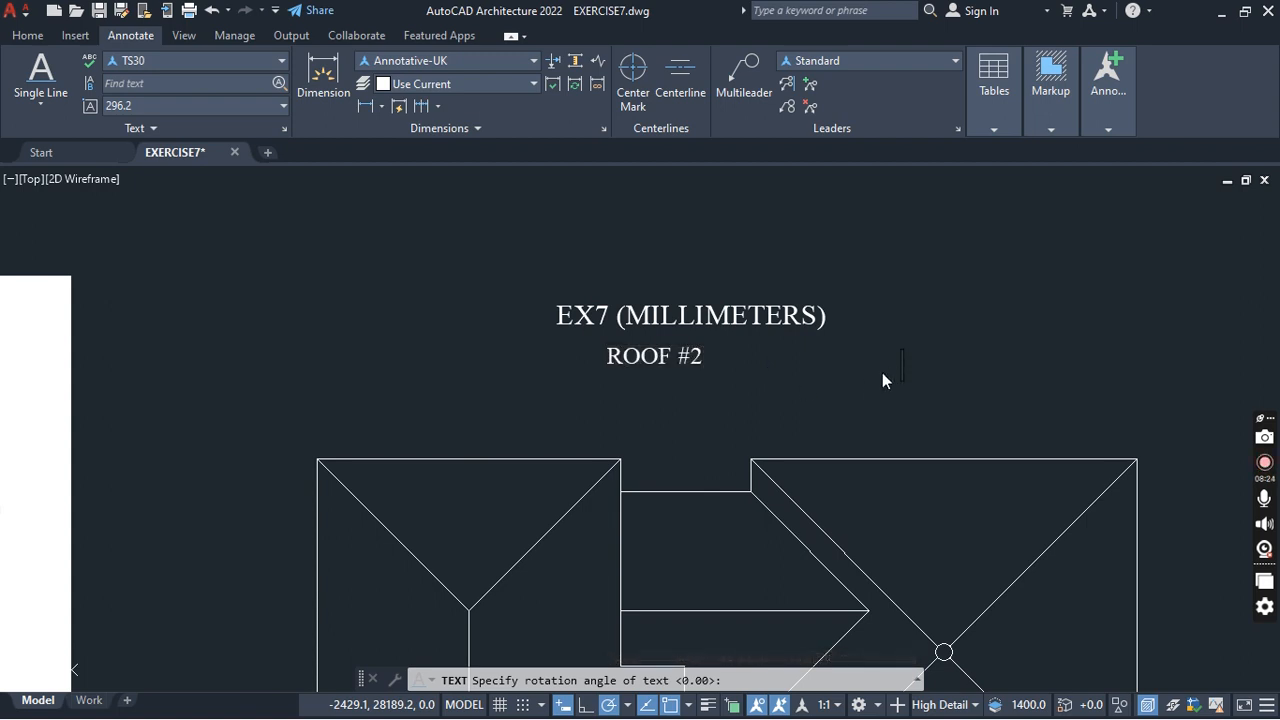
pyautogui.press('Return')
# Move the ROOF #2 text about 75 mm horizontally so it is centred under the EX7 (MILLIMETERS) title.
pyautogui.scroll(-2, 737, 343)
pyautogui.click(737, 343)
pyautogui.click(688, 365)
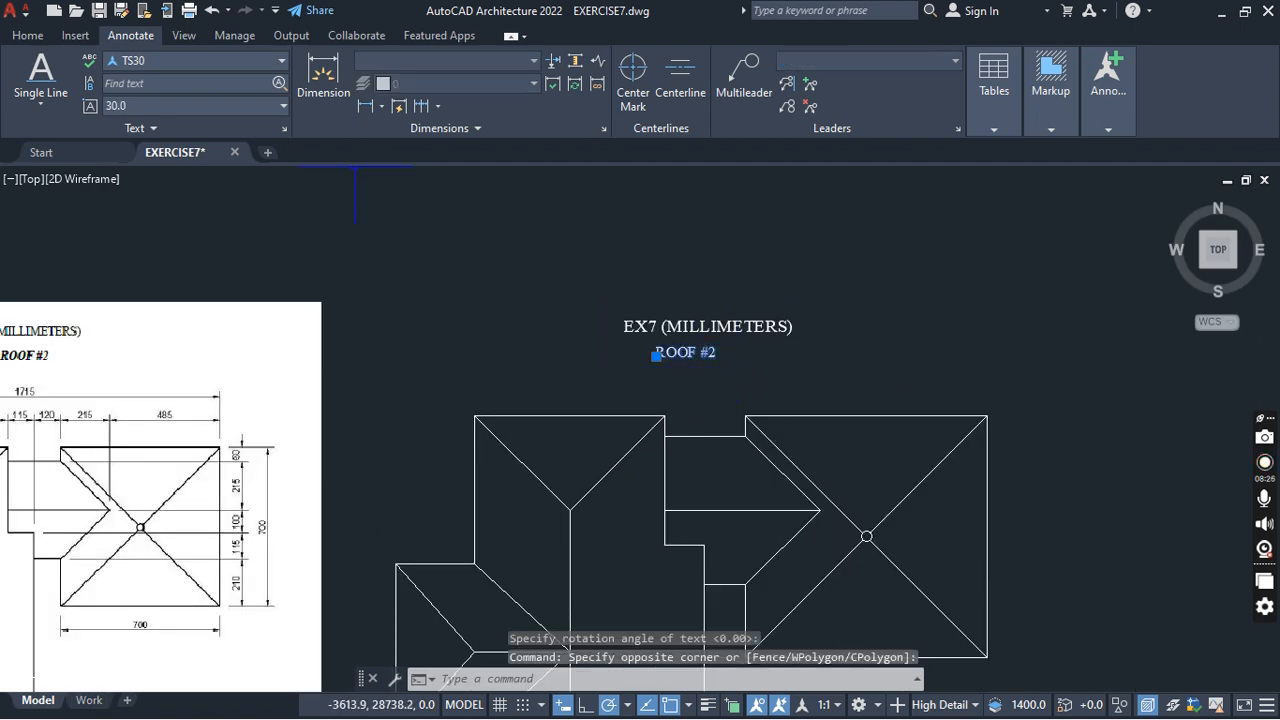
pyautogui.click(32, 36)
pyautogui.click(227, 60)
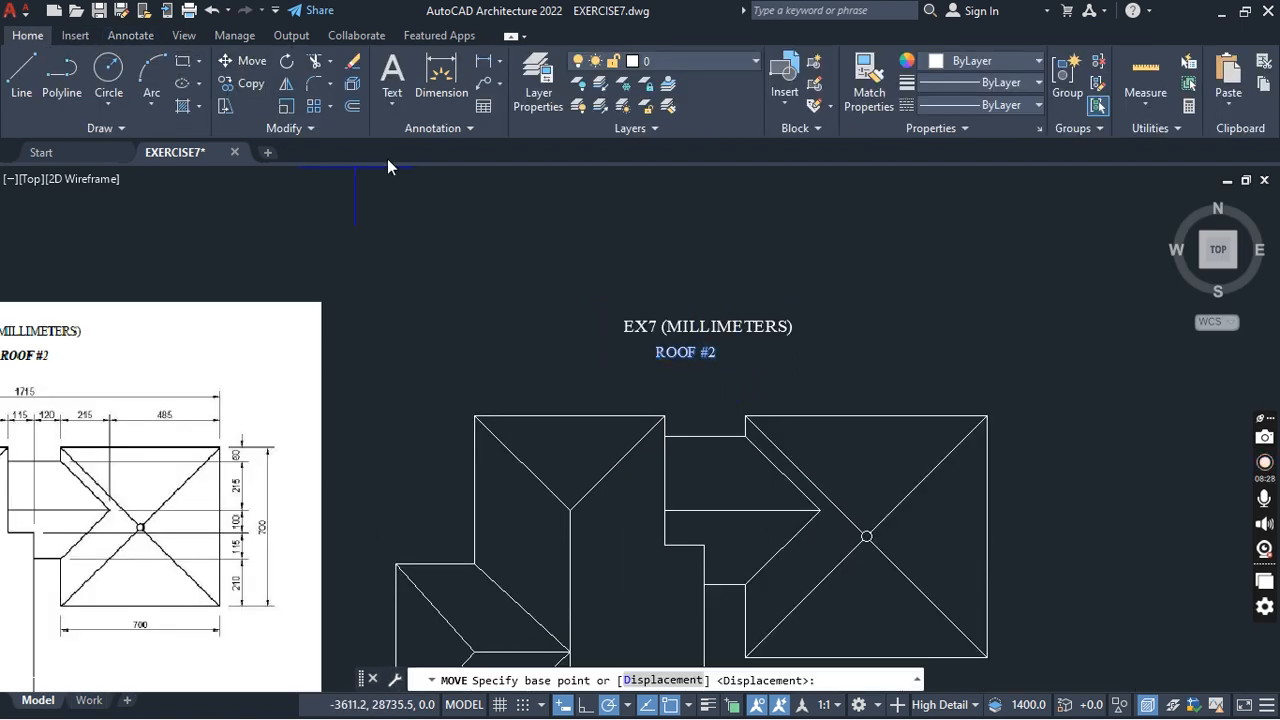
pyautogui.scroll(2, 604, 326)
pyautogui.click(622, 397)
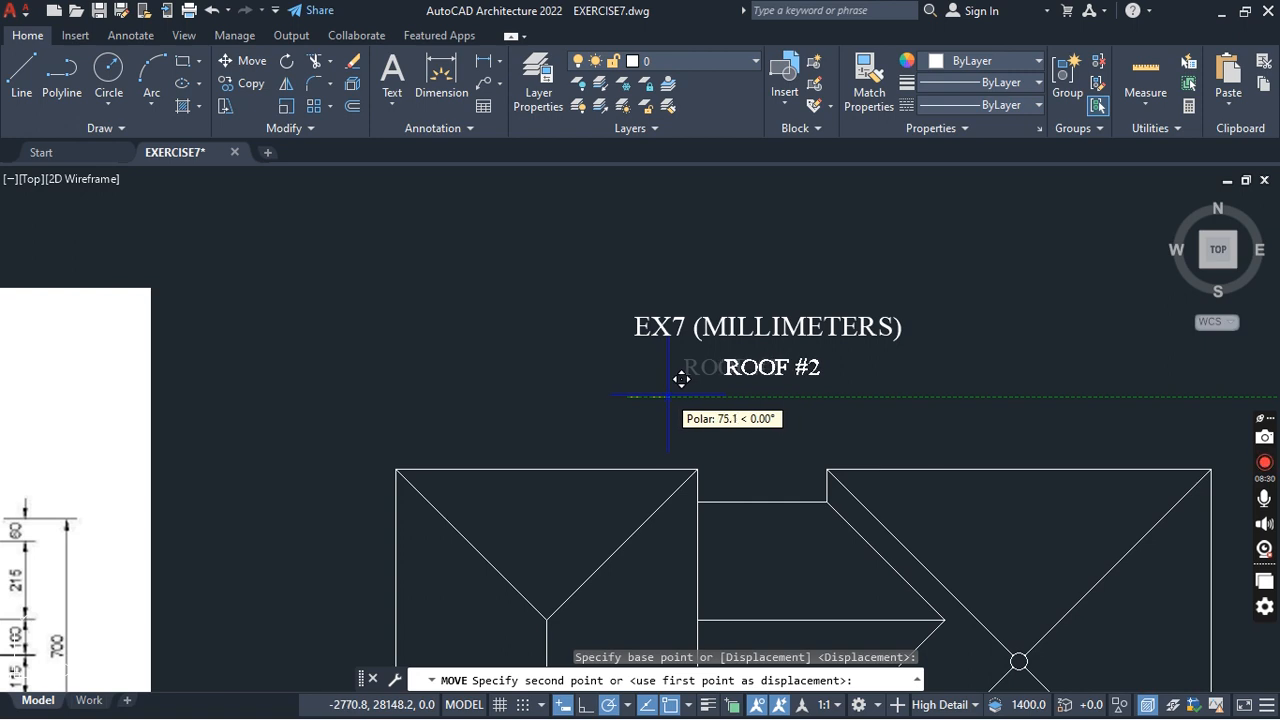
pyautogui.press('Escape')
pyautogui.press('Escape')
# Move the EX7 (MILLIMETERS) and ROOF #2 texts together horizontally past the roof plan's right edge.
pyautogui.scroll(-2, 632, 371)
pyautogui.scroll(-2, 632, 371)
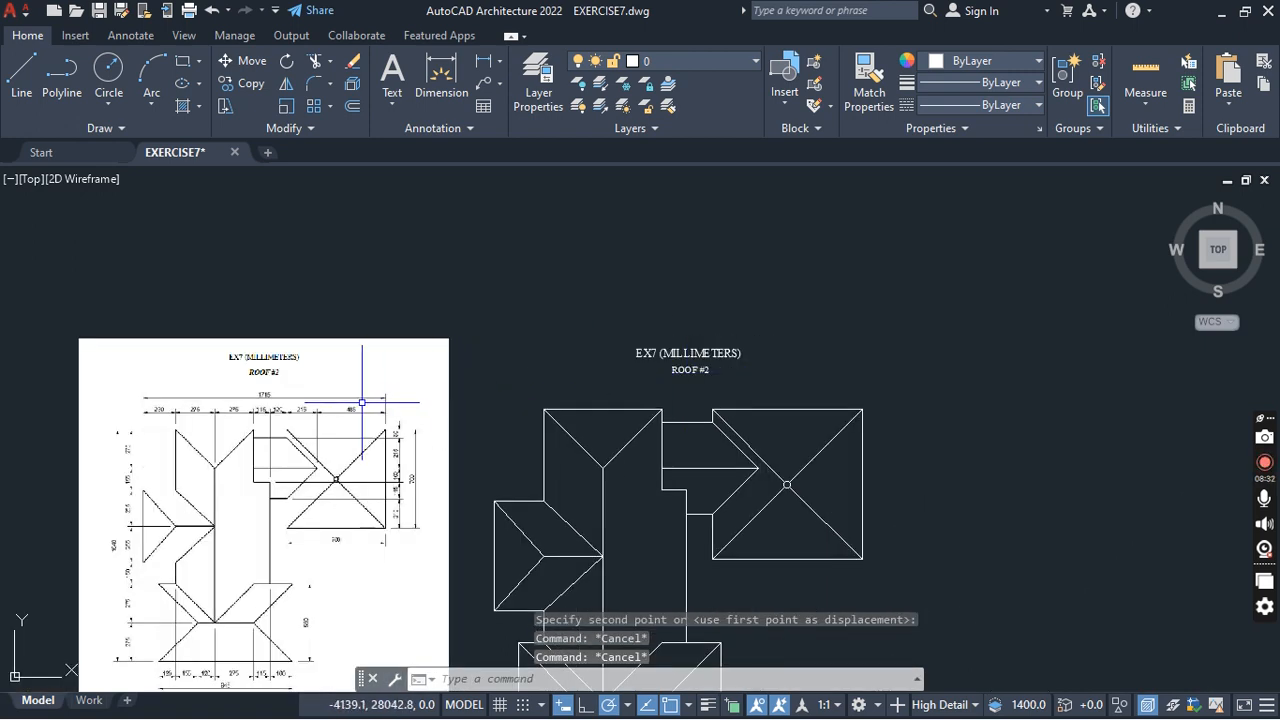
pyautogui.scroll(3, 283, 360)
pyautogui.scroll(-2, 251, 361)
pyautogui.scroll(-2, 251, 361)
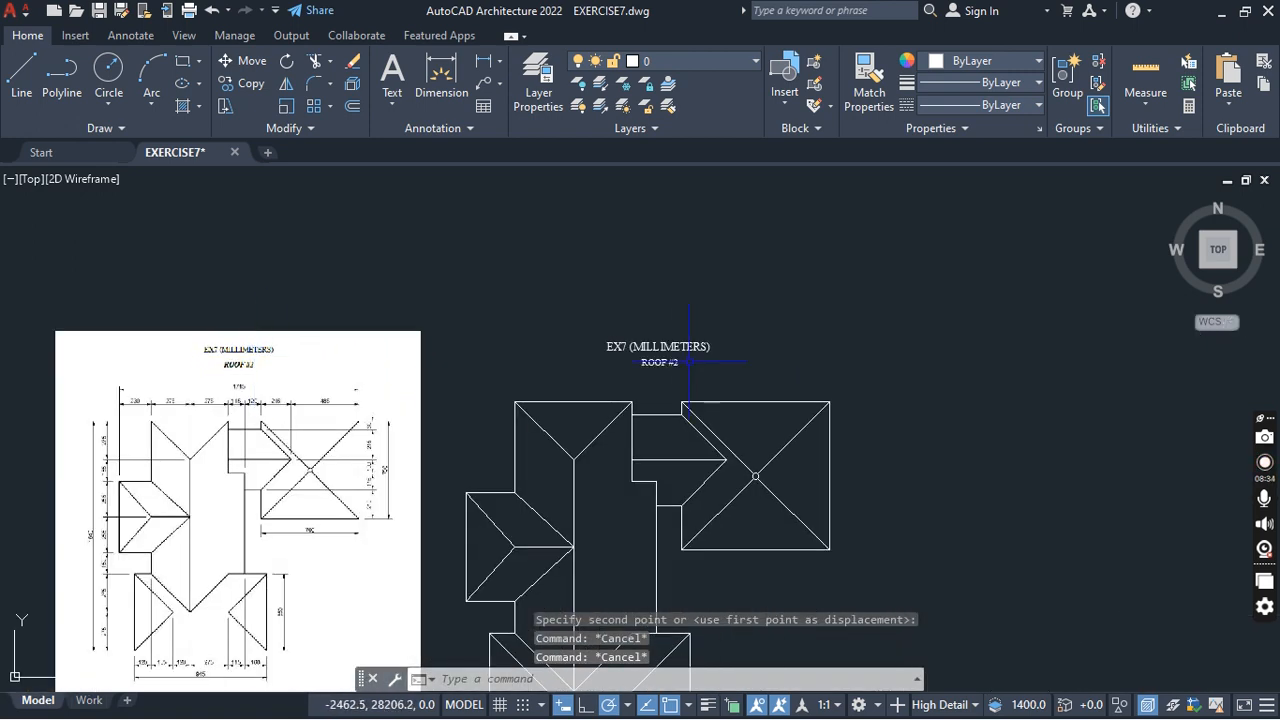
pyautogui.scroll(5, 655, 343)
pyautogui.scroll(-5, 786, 290)
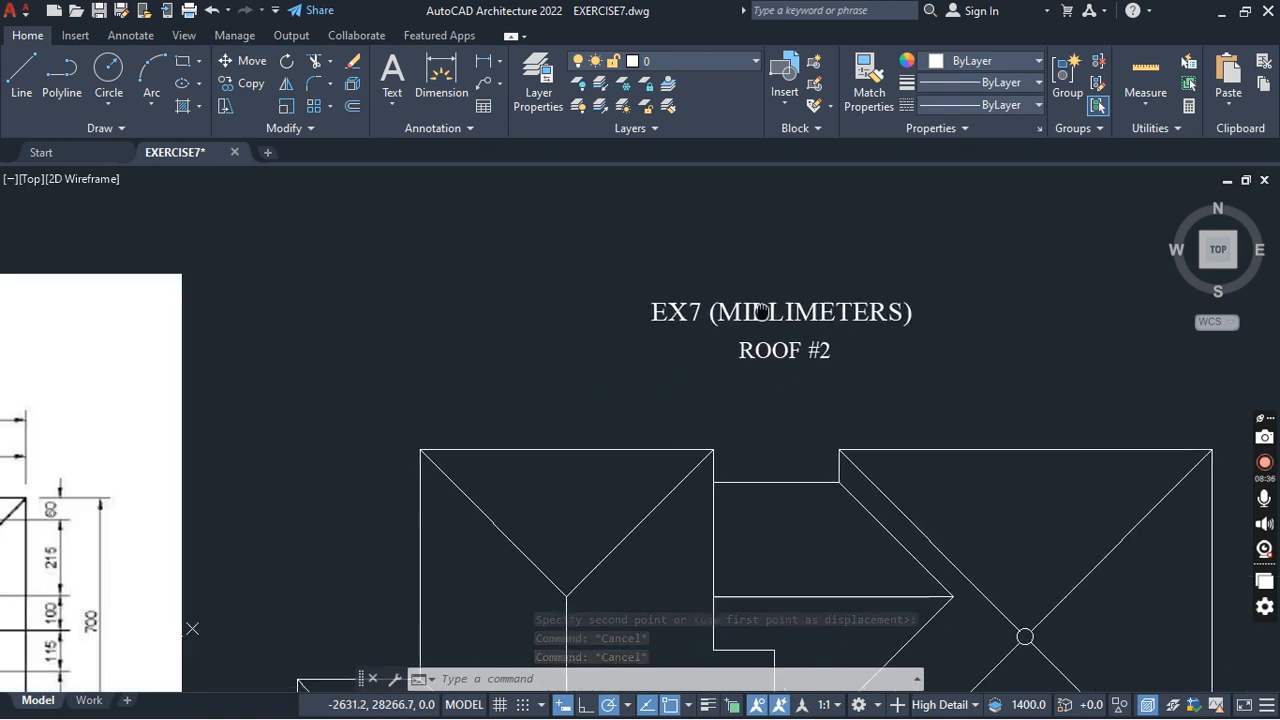
pyautogui.click(786, 280)
pyautogui.click(657, 357)
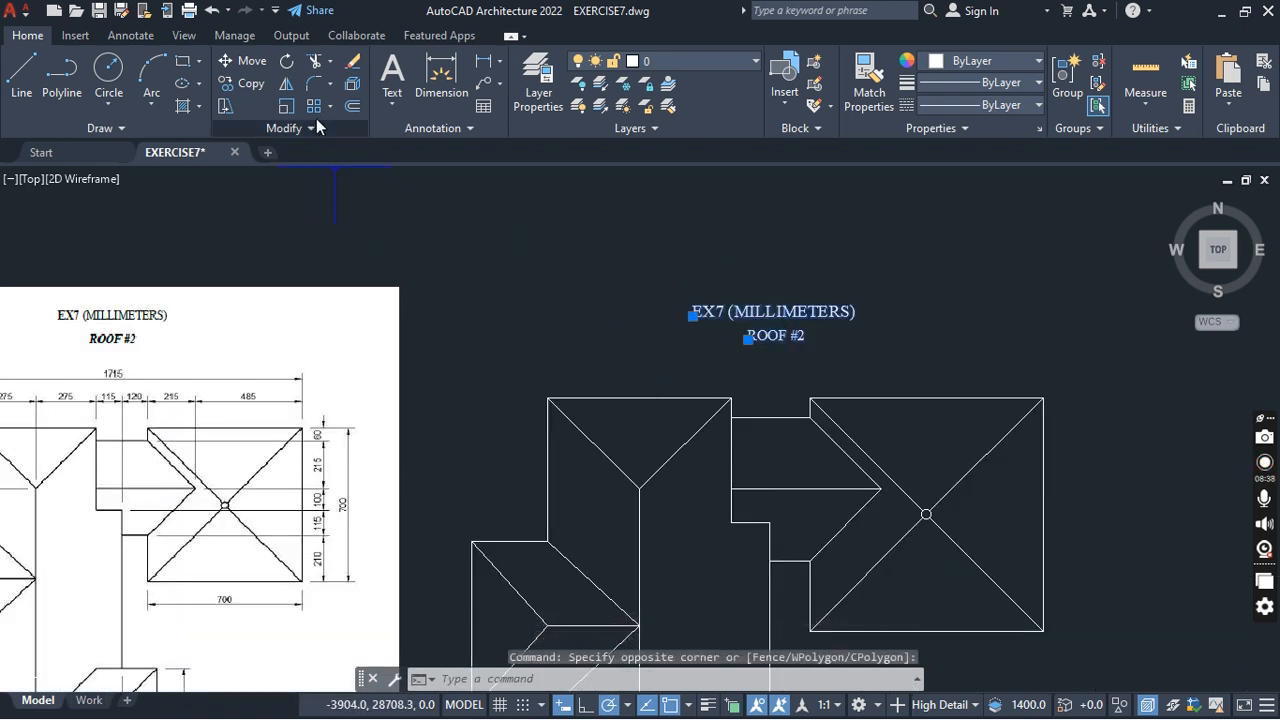
pyautogui.click(247, 60)
pyautogui.click(638, 233)
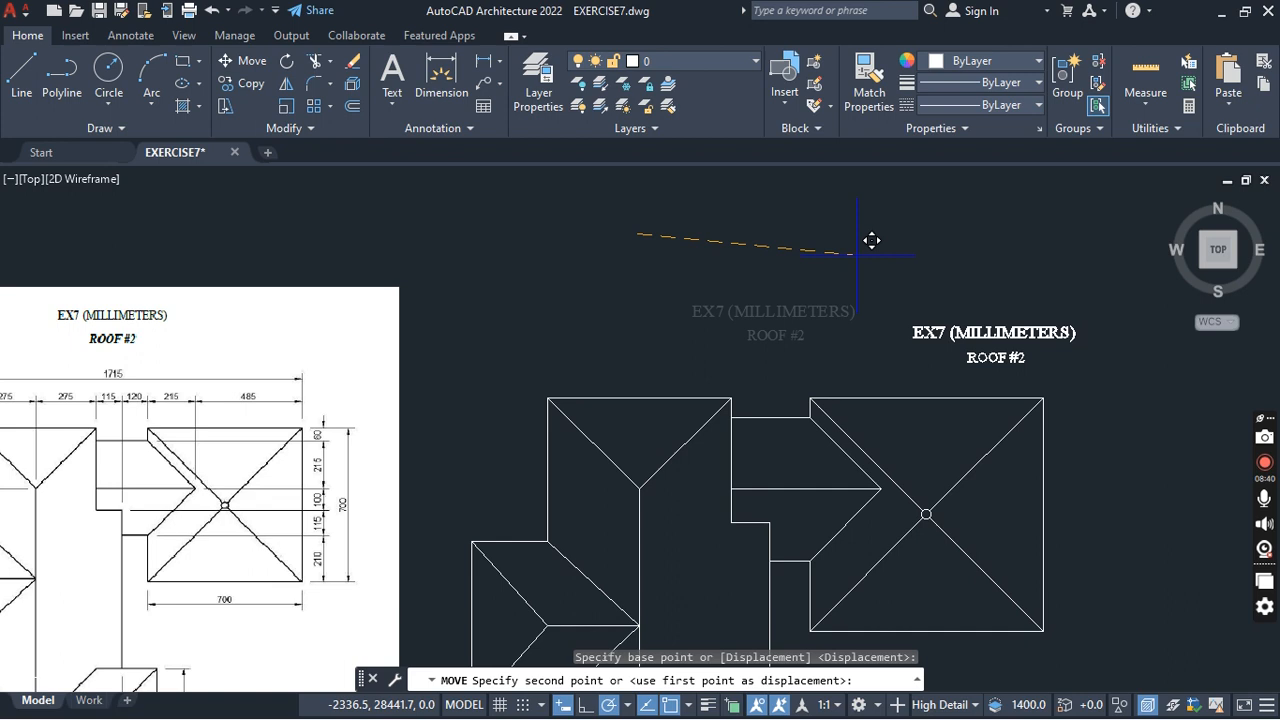
pyautogui.click(1034, 230)
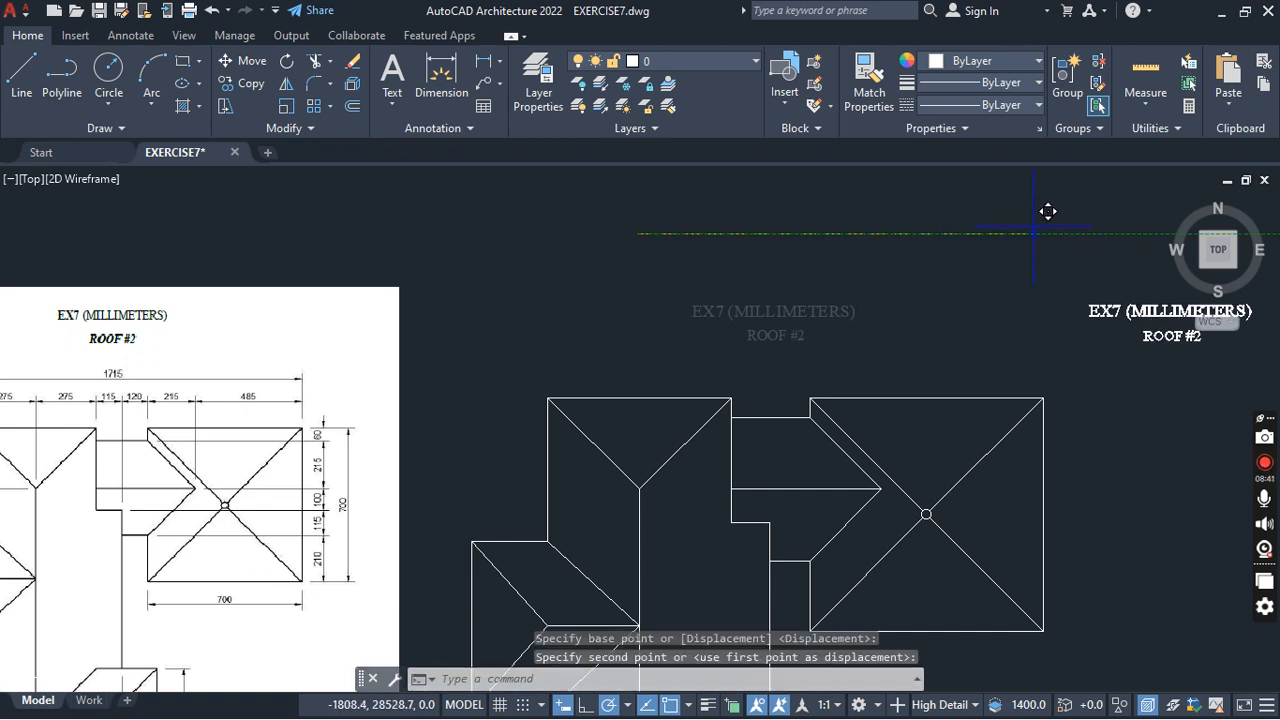
# Add multiline text in the TS30 style above the roof plan, reading "EX7 (MILLIMETER)" with "ROOF #2" on the second line.
pyautogui.click(130, 35)
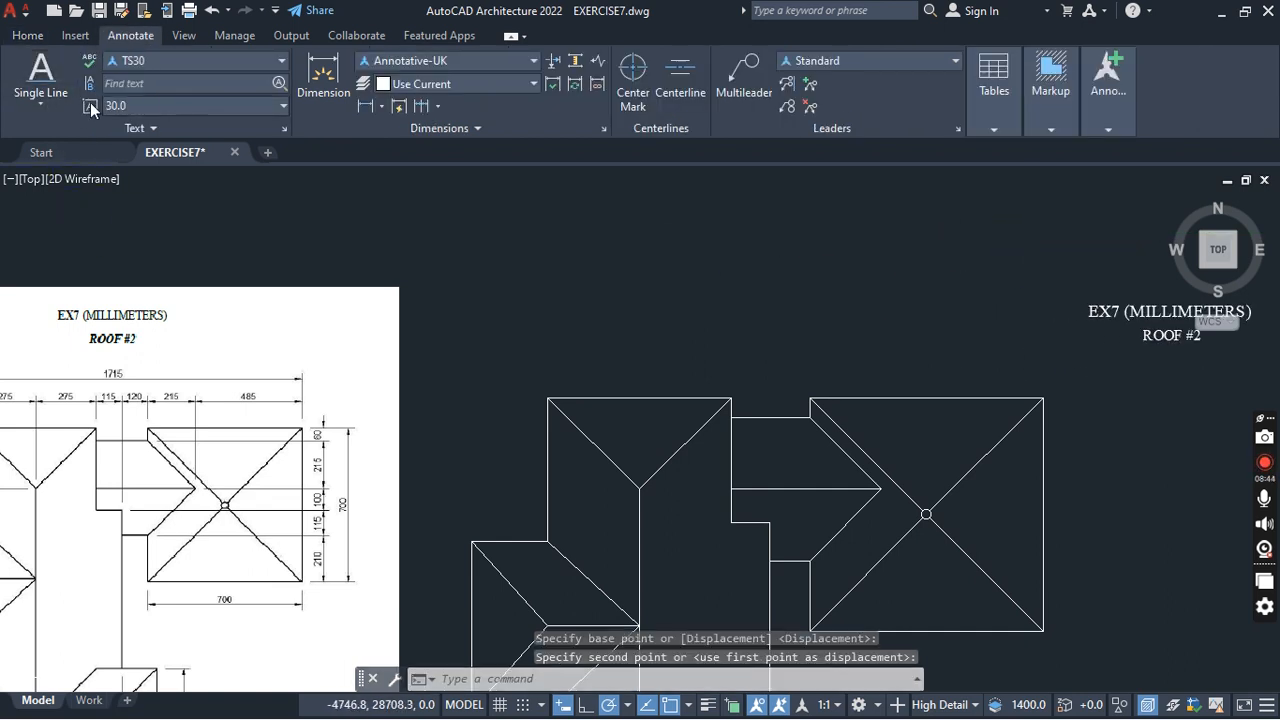
pyautogui.click(38, 101)
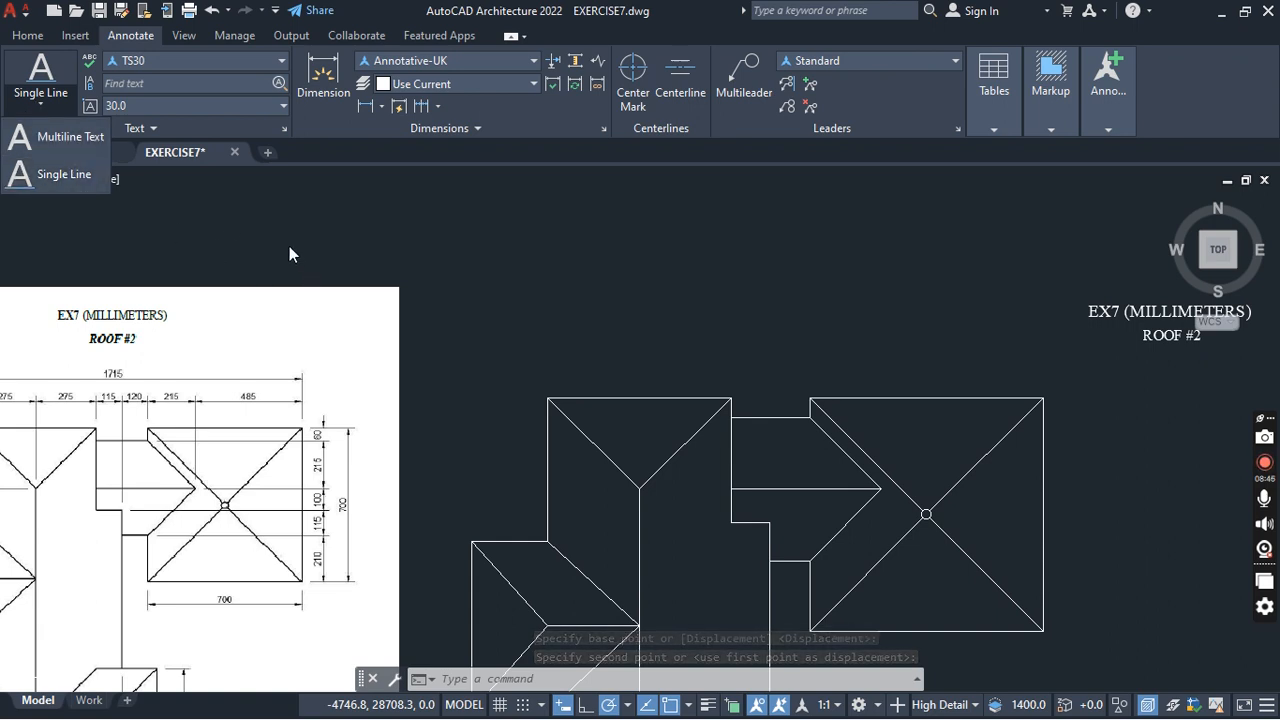
pyautogui.click(89, 150)
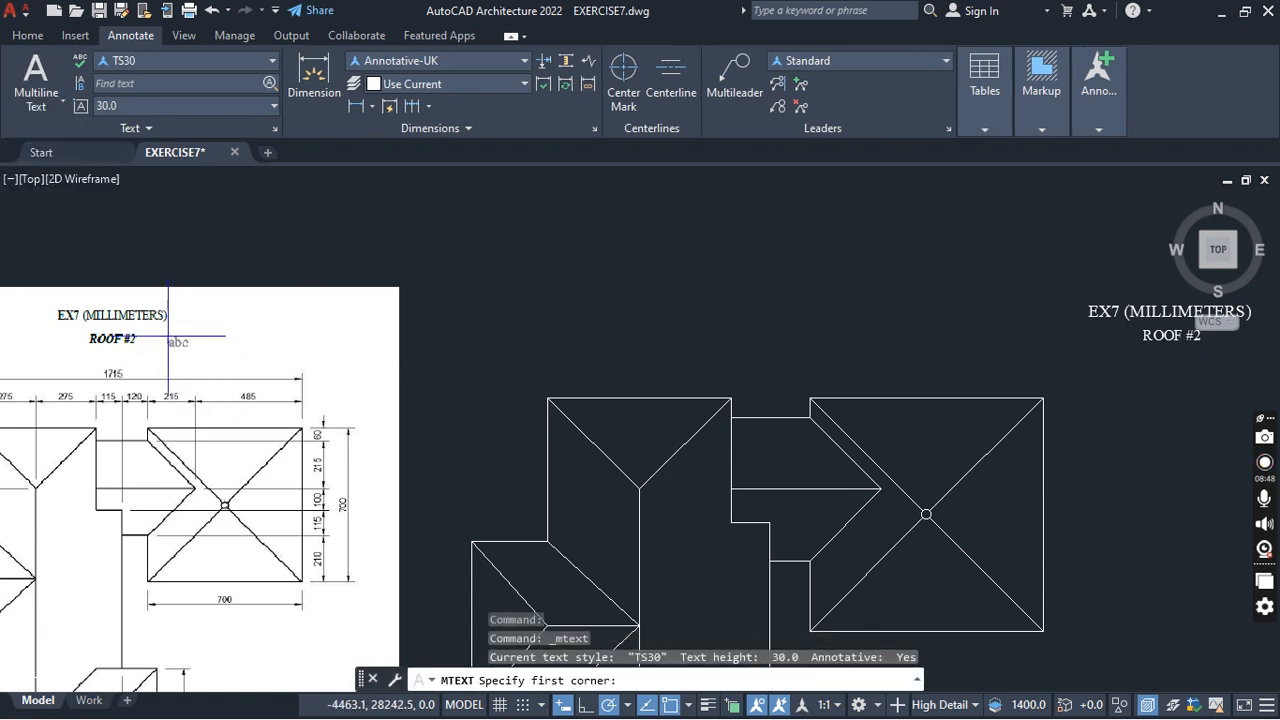
pyautogui.scroll(3, 78, 313)
pyautogui.moveTo(140, 334); pyautogui.dragTo(619, 306, button='middle')
pyautogui.scroll(-2, 685, 314)
pyautogui.scroll(-5, 685, 314)
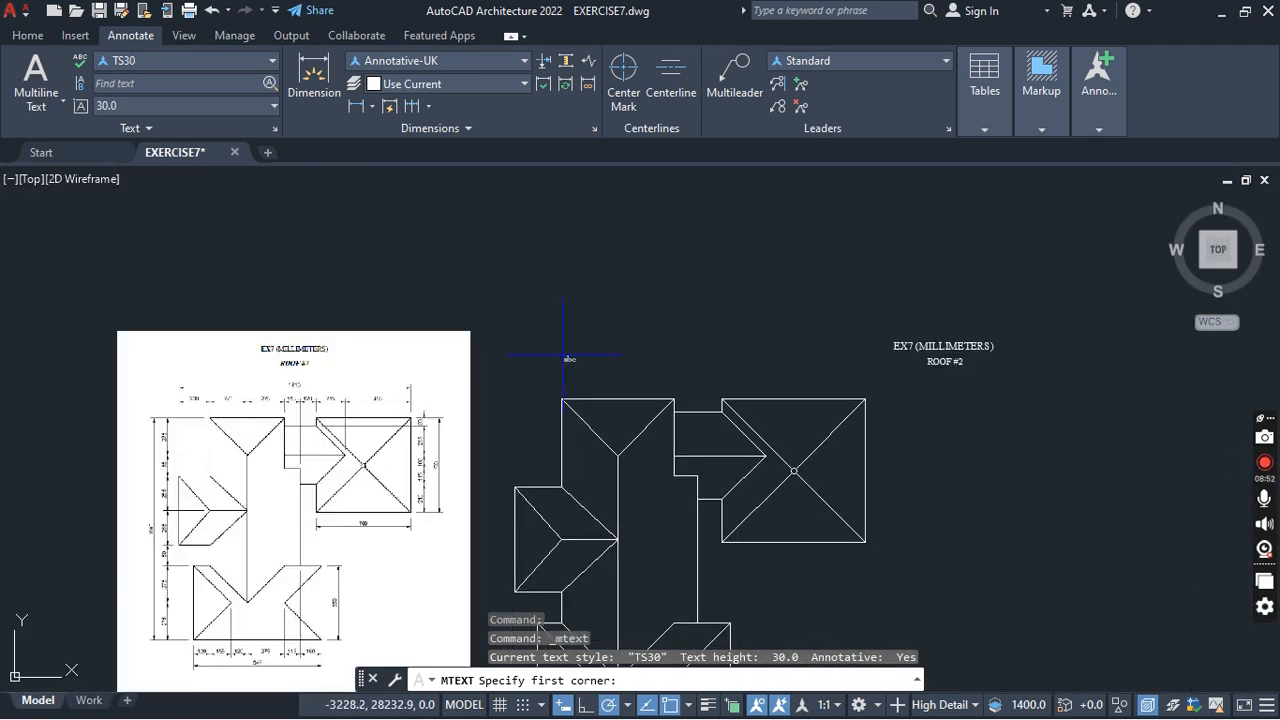
pyautogui.scroll(2, 640, 346)
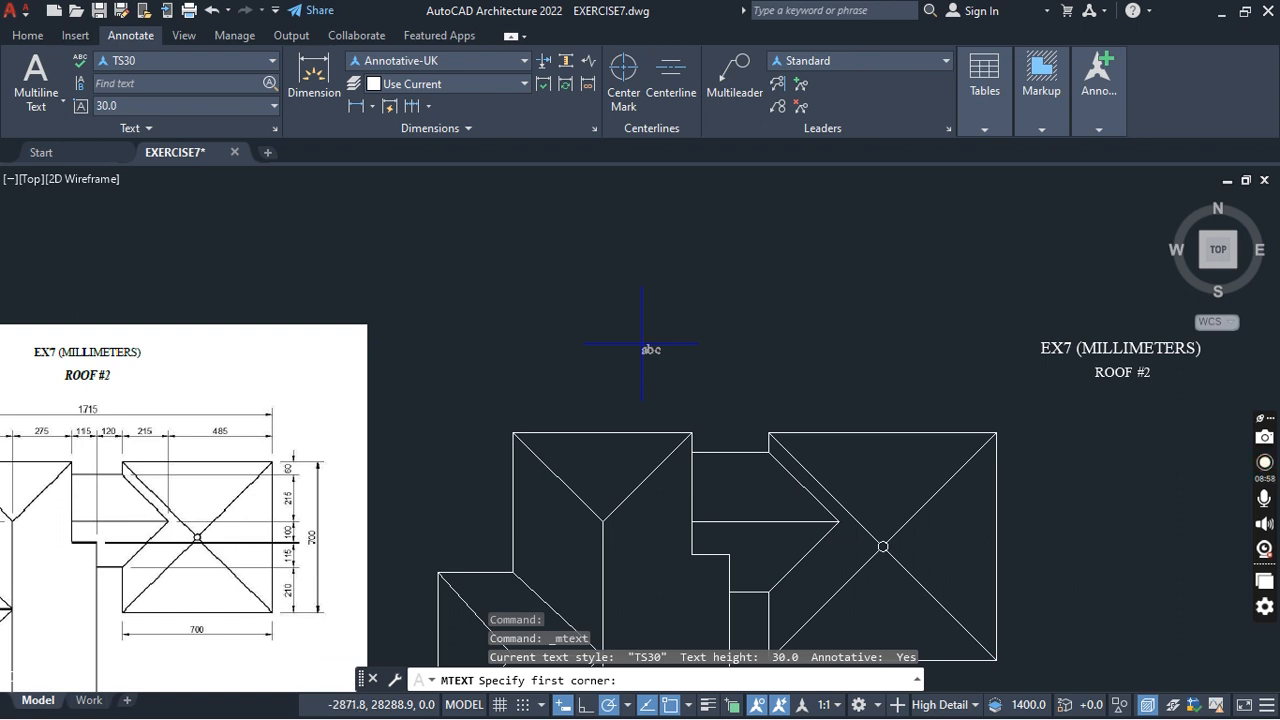
pyautogui.click(641, 345)
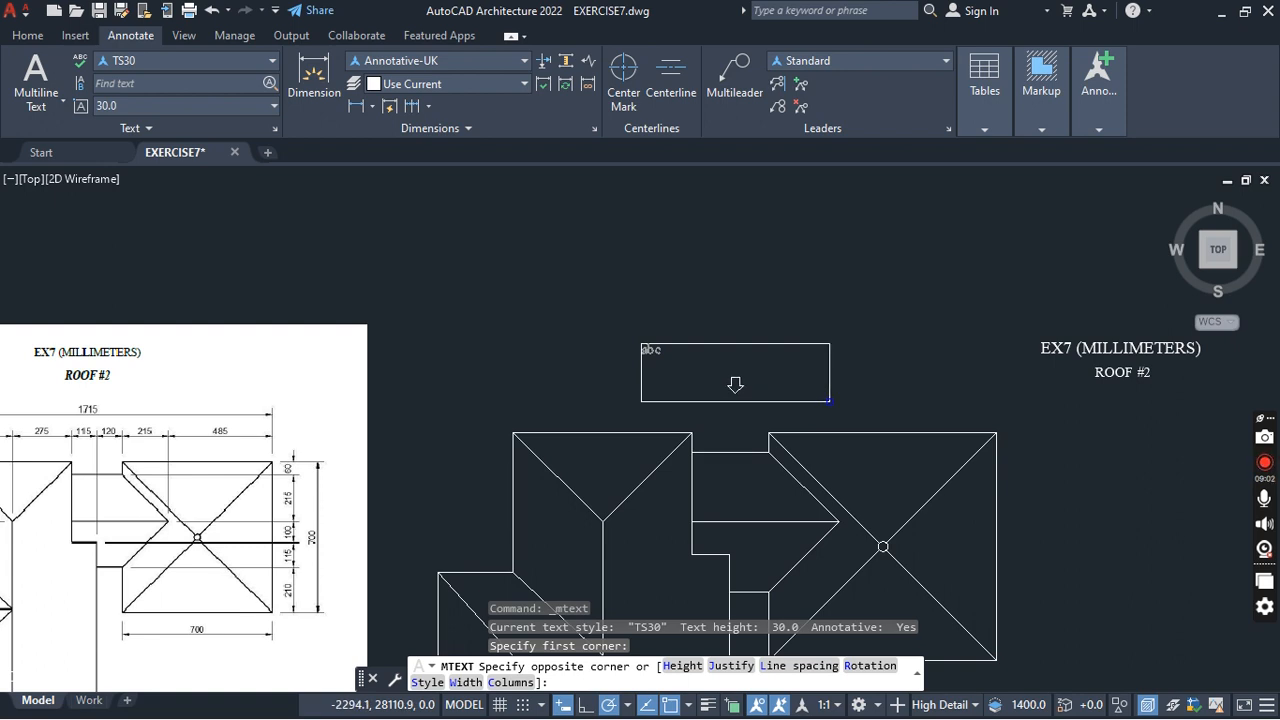
pyautogui.click(829, 401)
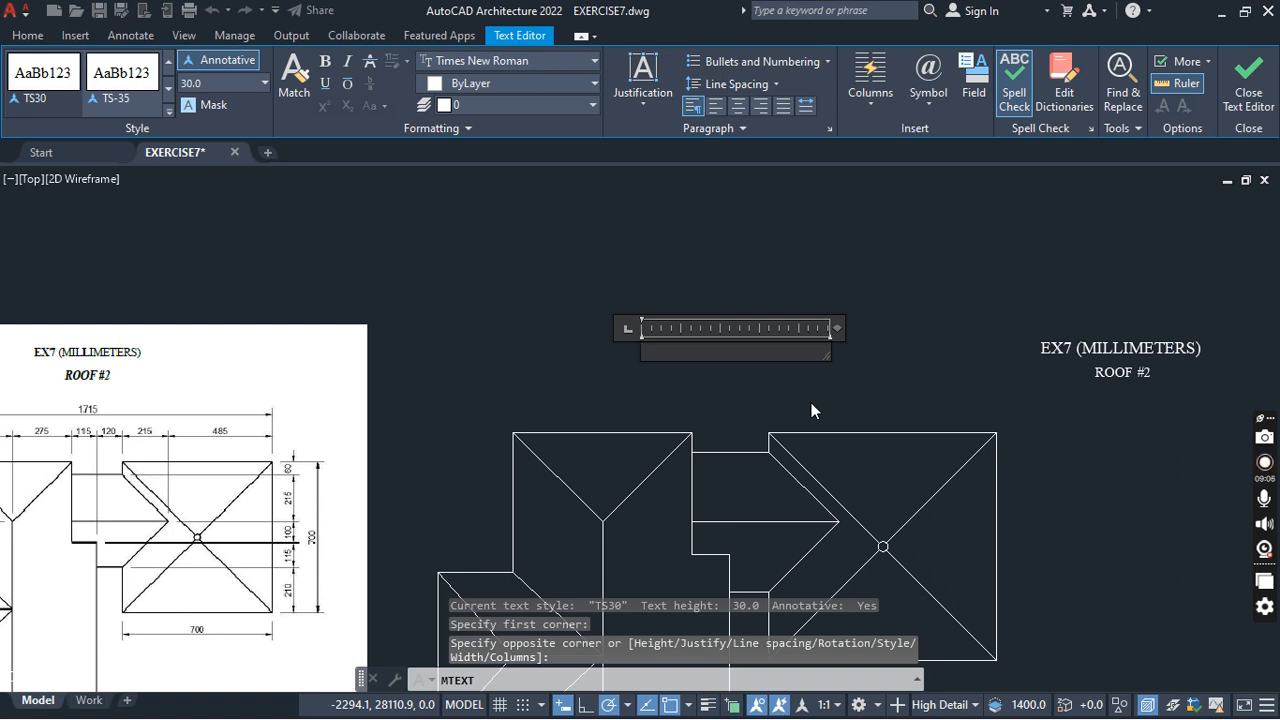
pyautogui.write('EX7 (MILLIMETER')
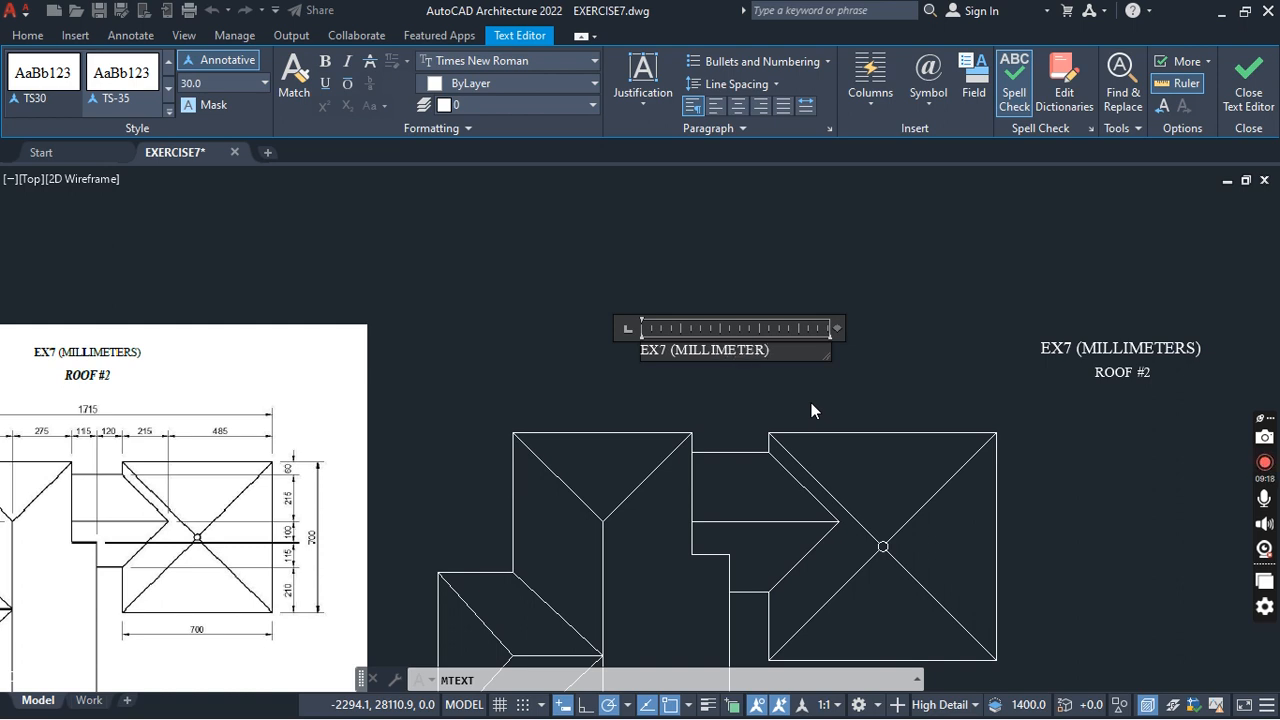
pyautogui.press('Return')
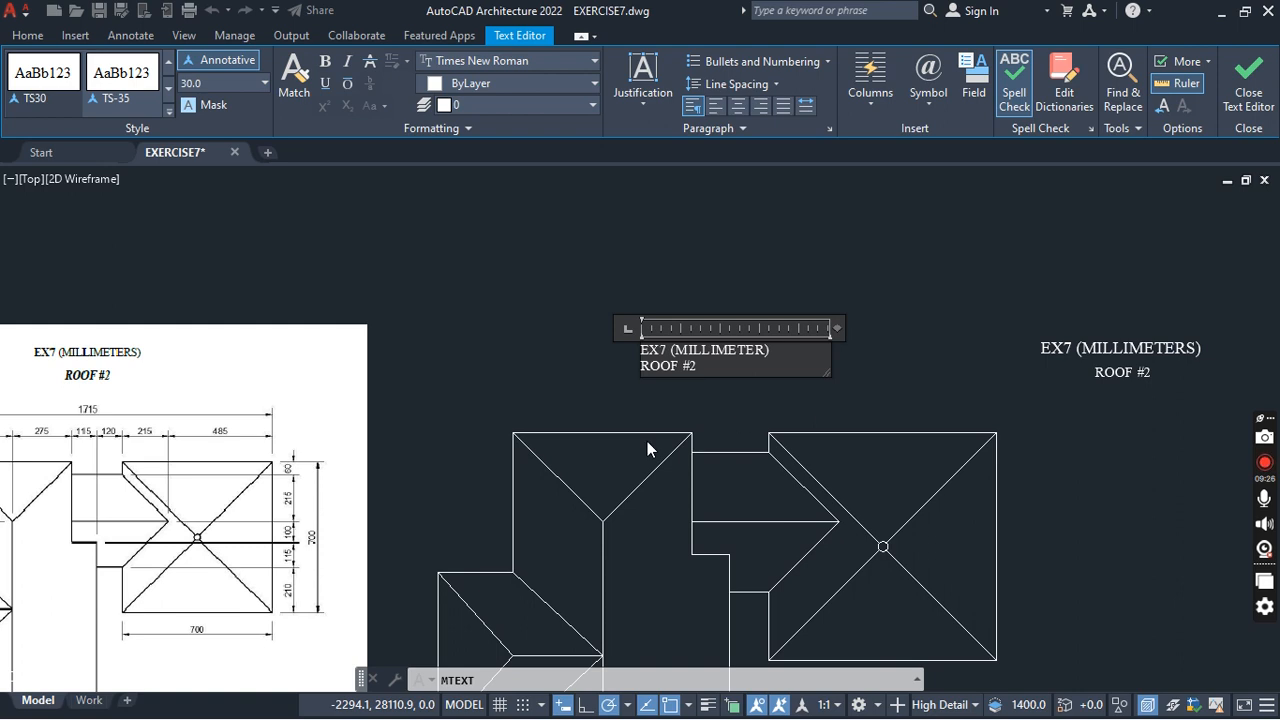
# Centre-align both lines of the multiline heading and finish editing the text.
pyautogui.moveTo(705, 371); pyautogui.dragTo(645, 350)
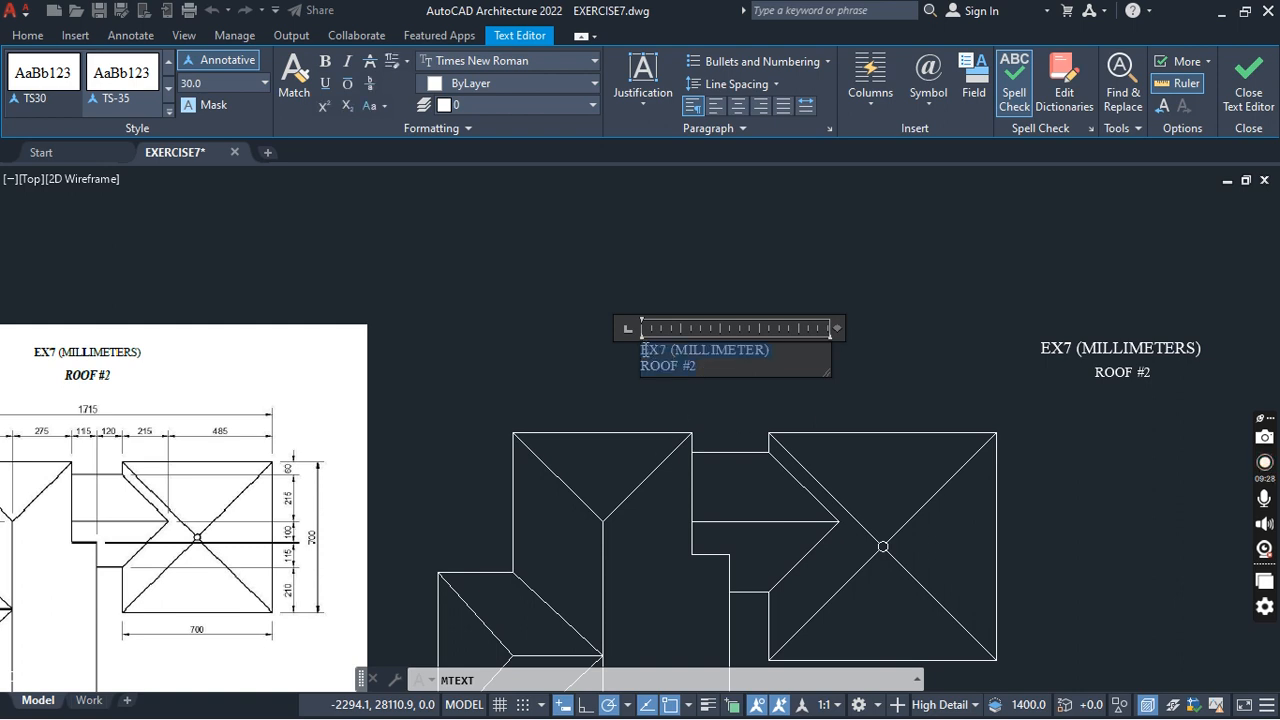
pyautogui.click(712, 366)
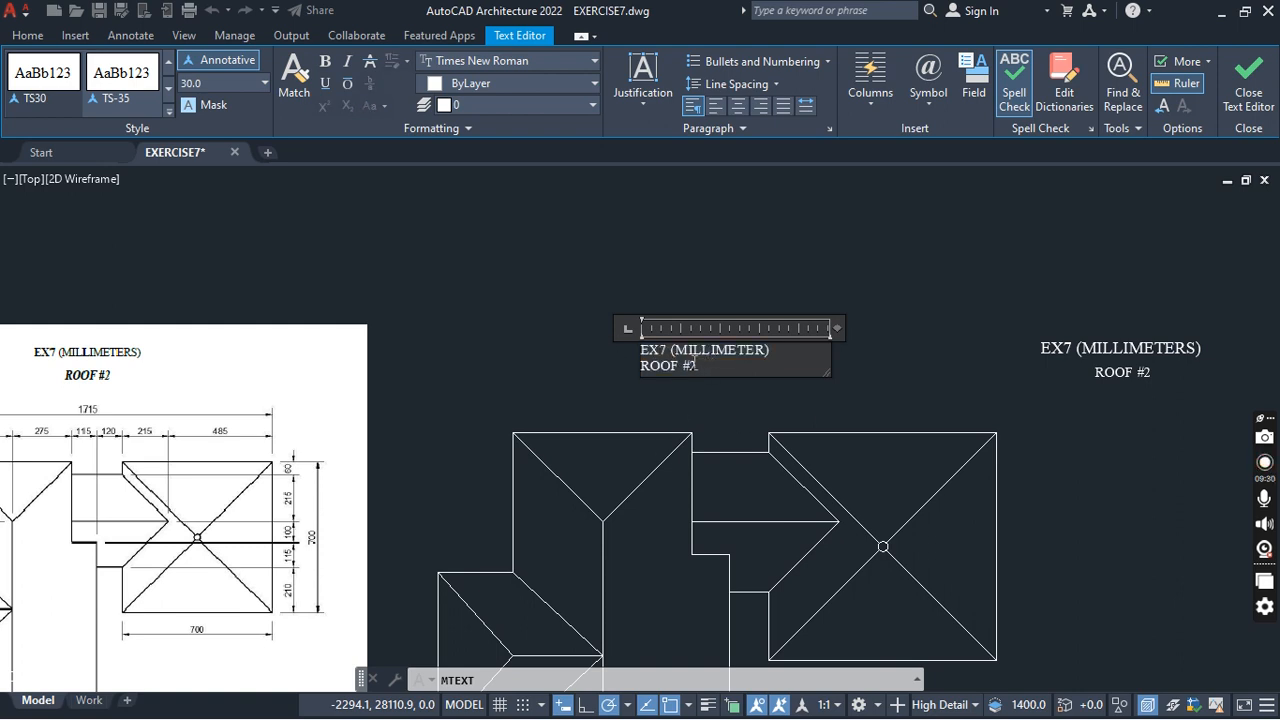
pyautogui.hotkey('ctrl', 'a')
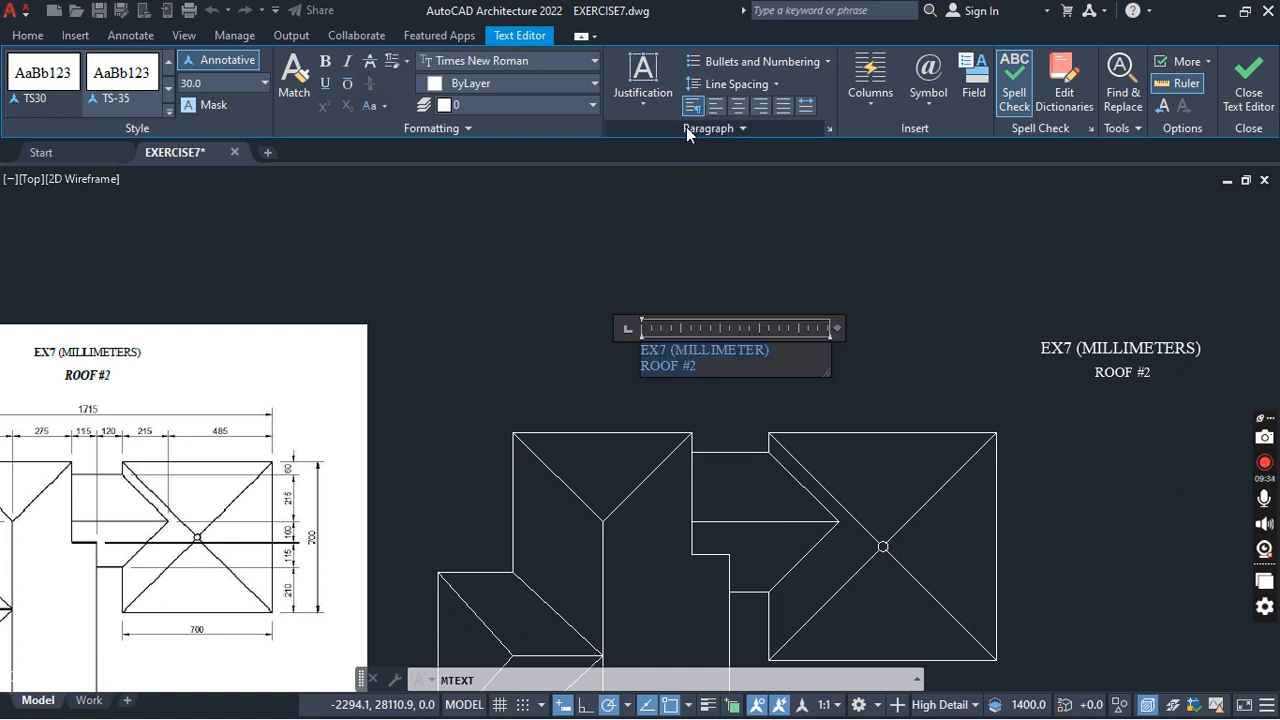
pyautogui.click(740, 107)
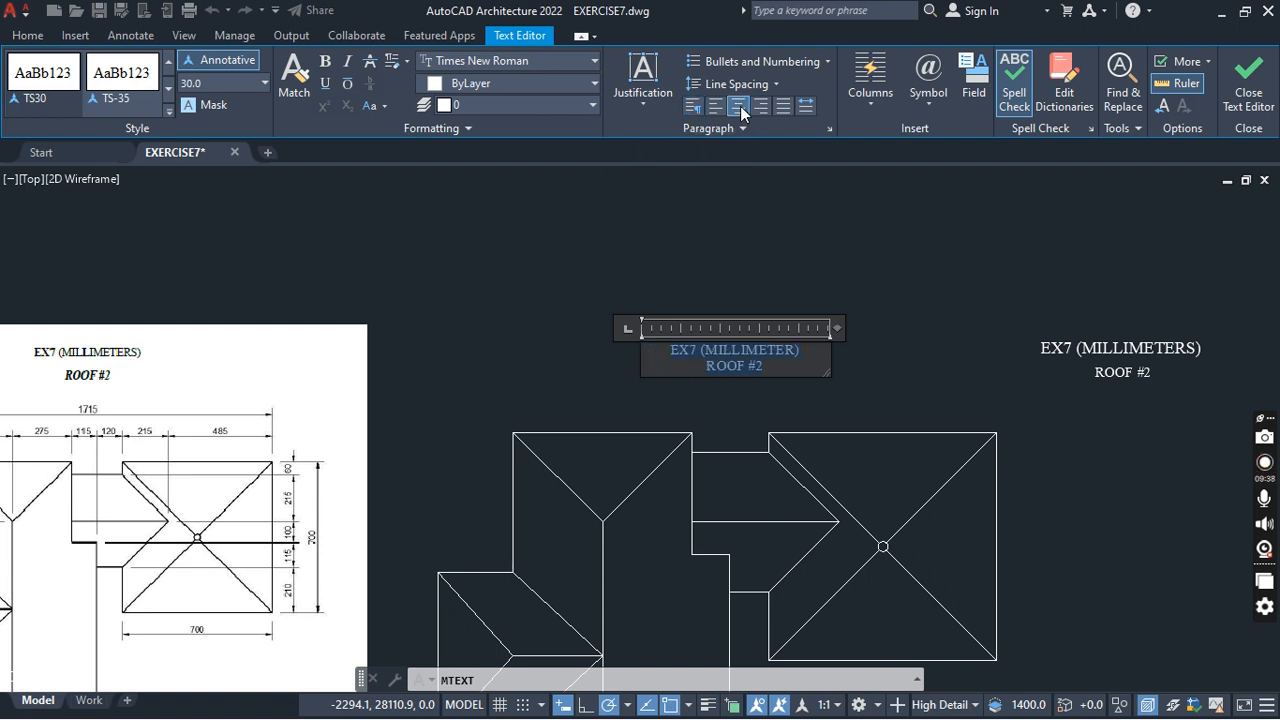
pyautogui.click(750, 245)
pyautogui.scroll(4, 773, 291)
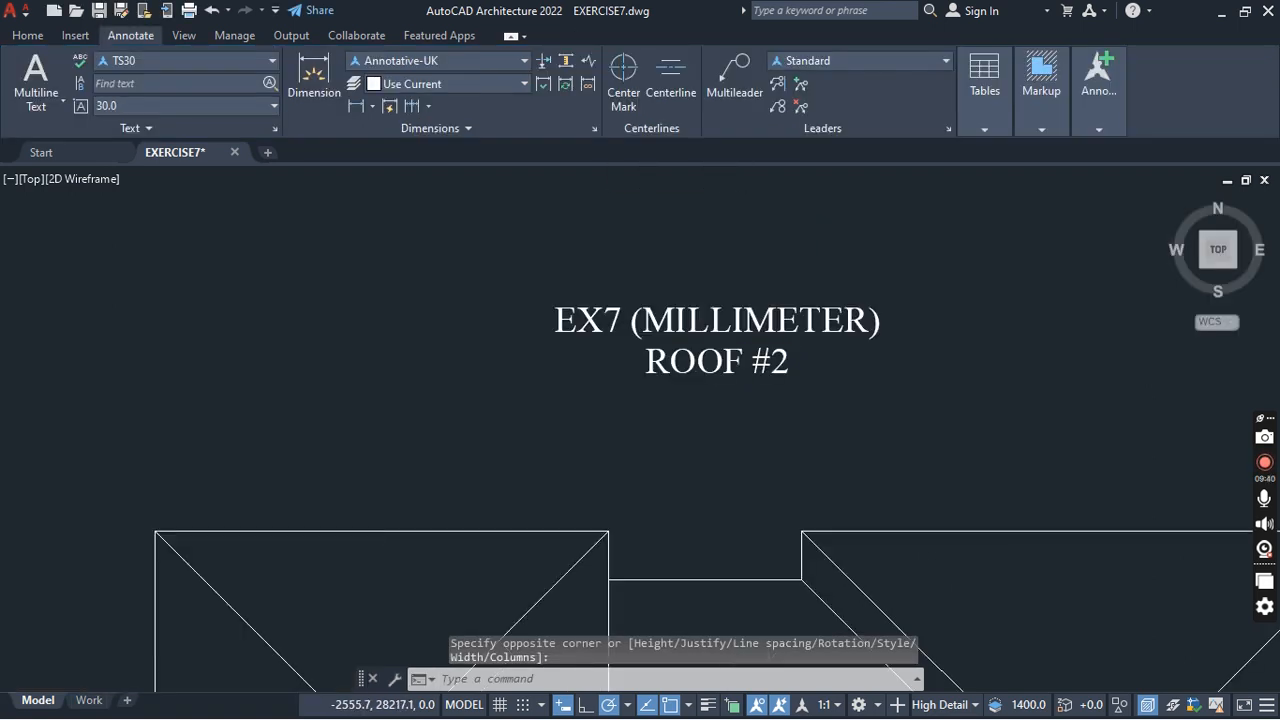
# Move the multiline heading straight down, closer to the roof plan's upper edge.
pyautogui.click(773, 291)
pyautogui.click(657, 428)
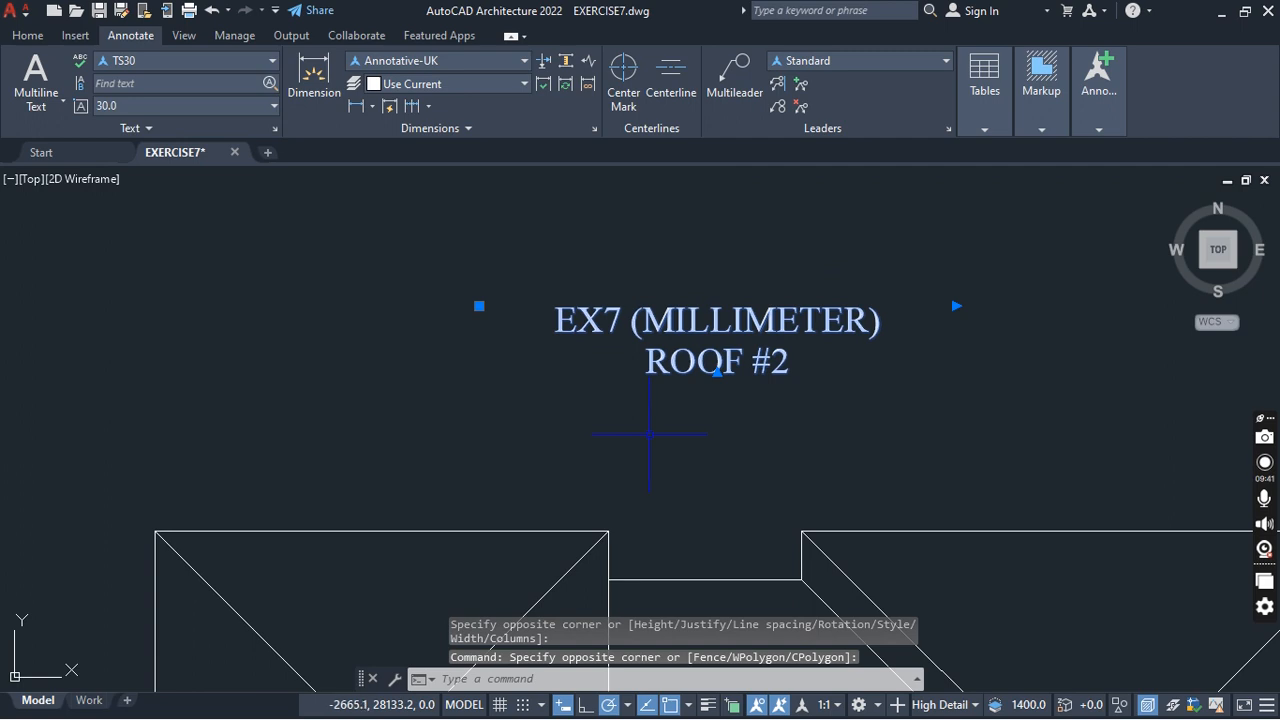
pyautogui.click(27, 36)
pyautogui.click(243, 60)
pyautogui.click(360, 202)
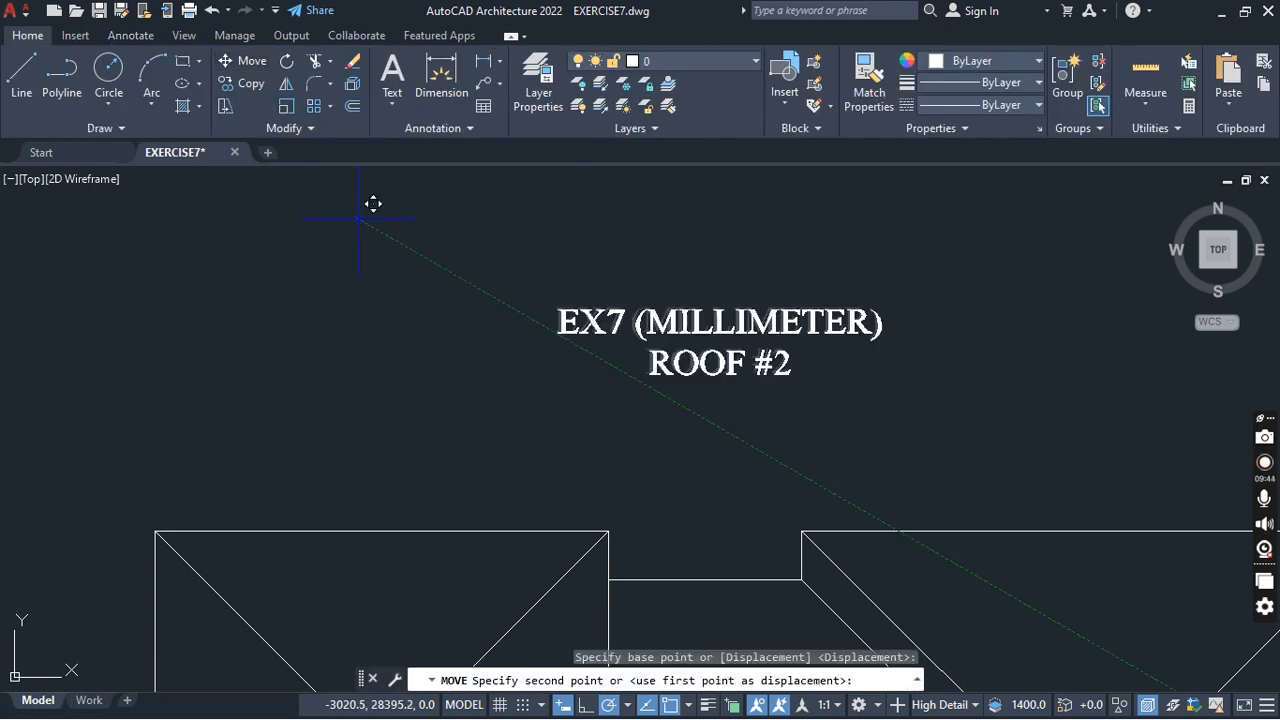
pyautogui.click(376, 276)
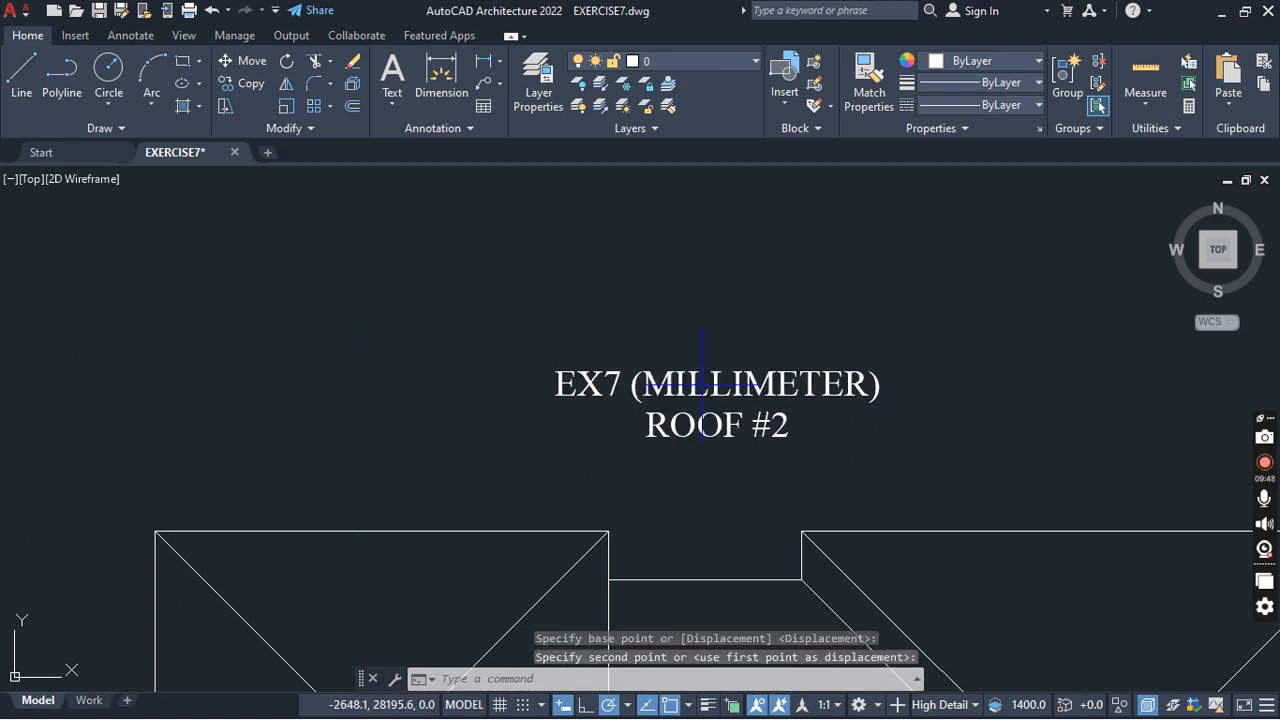
# Delete the single-line EX7 (MILLIMETERS) and ROOF #2 texts beyond the roof plan's right edge.
pyautogui.scroll(-5, 702, 384)
pyautogui.click(990, 254)
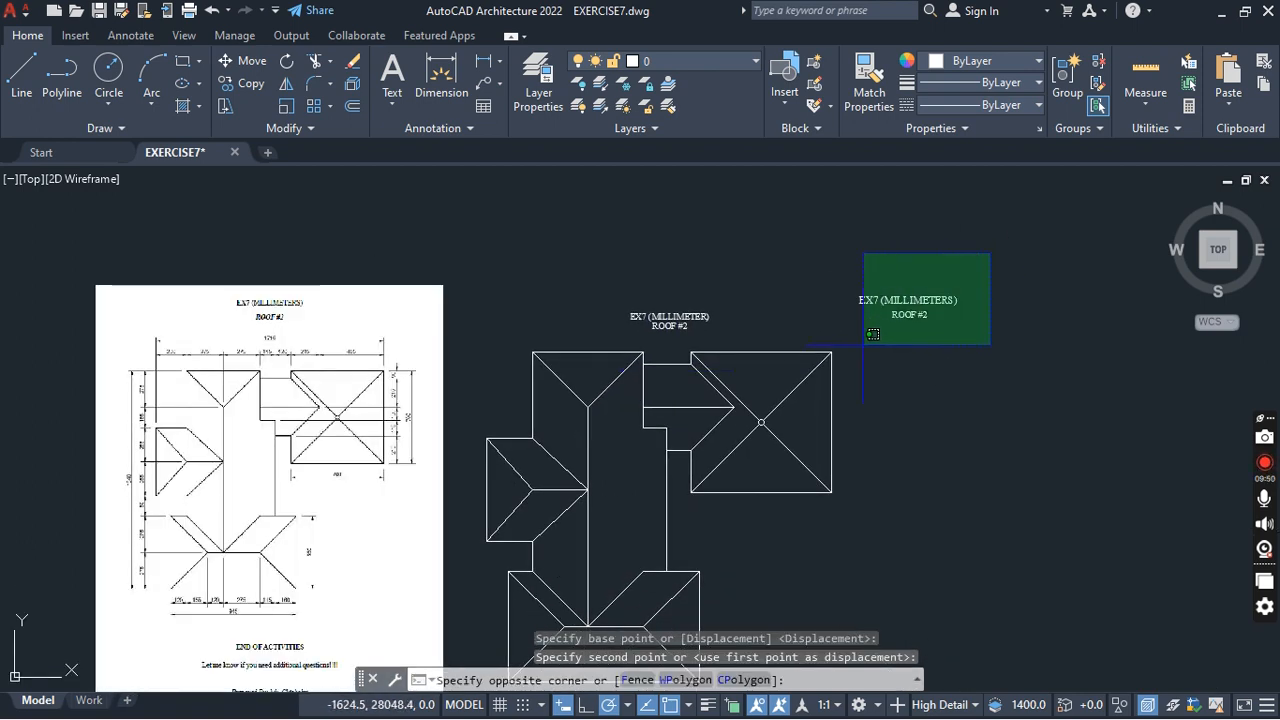
pyautogui.click(863, 345)
pyautogui.press('Delete')
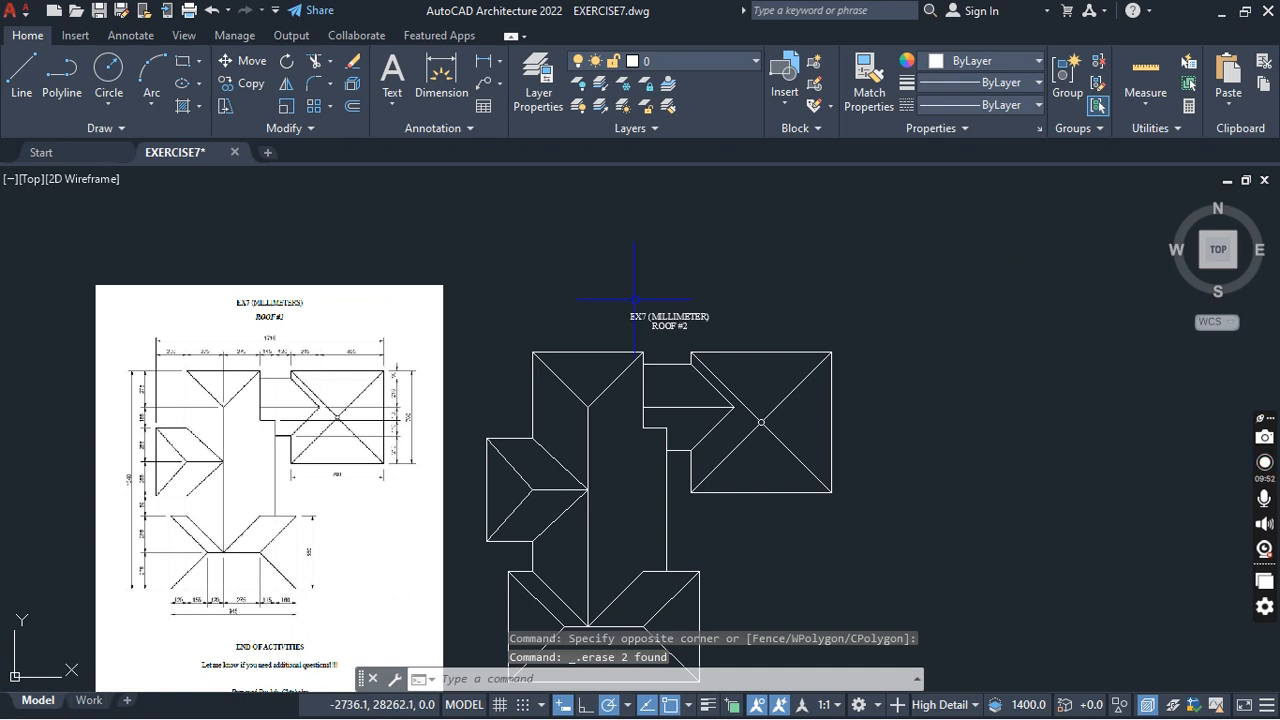
# Set the drawing's annotation scale to 1:1.
pyautogui.scroll(4, 634, 298)
pyautogui.scroll(-5, 686, 398)
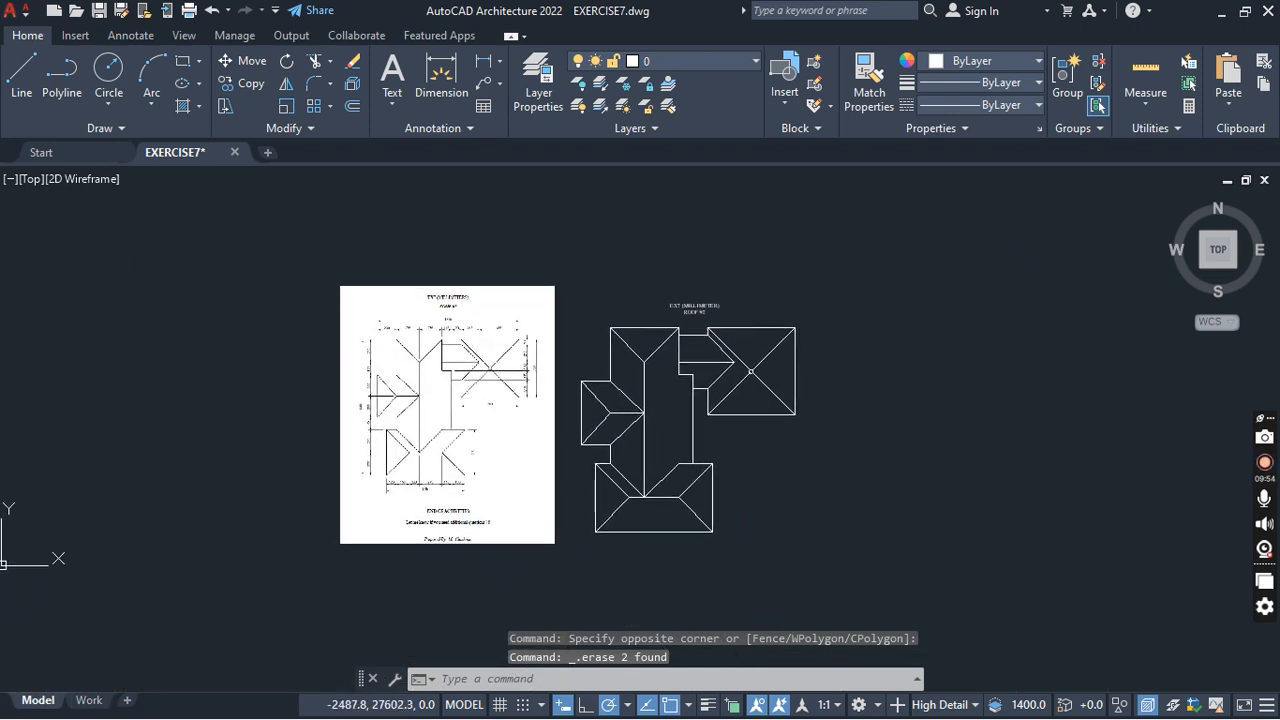
pyautogui.click(825, 704)
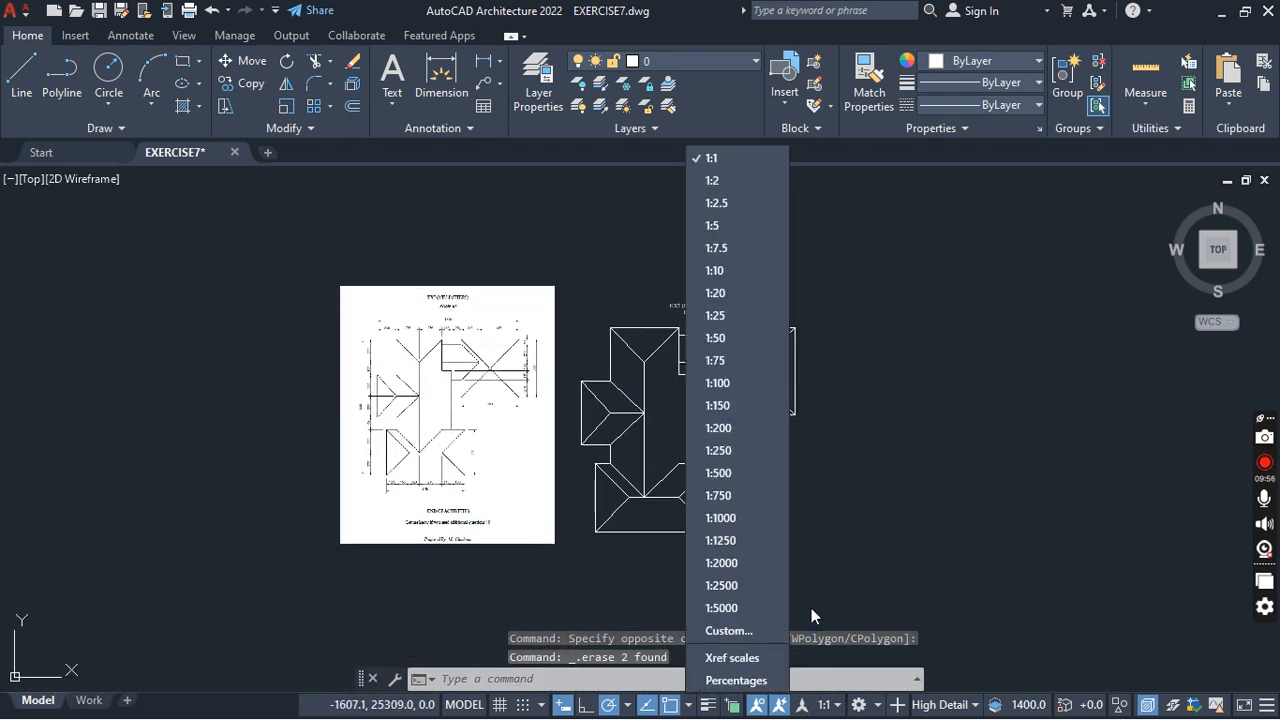
pyautogui.click(736, 157)
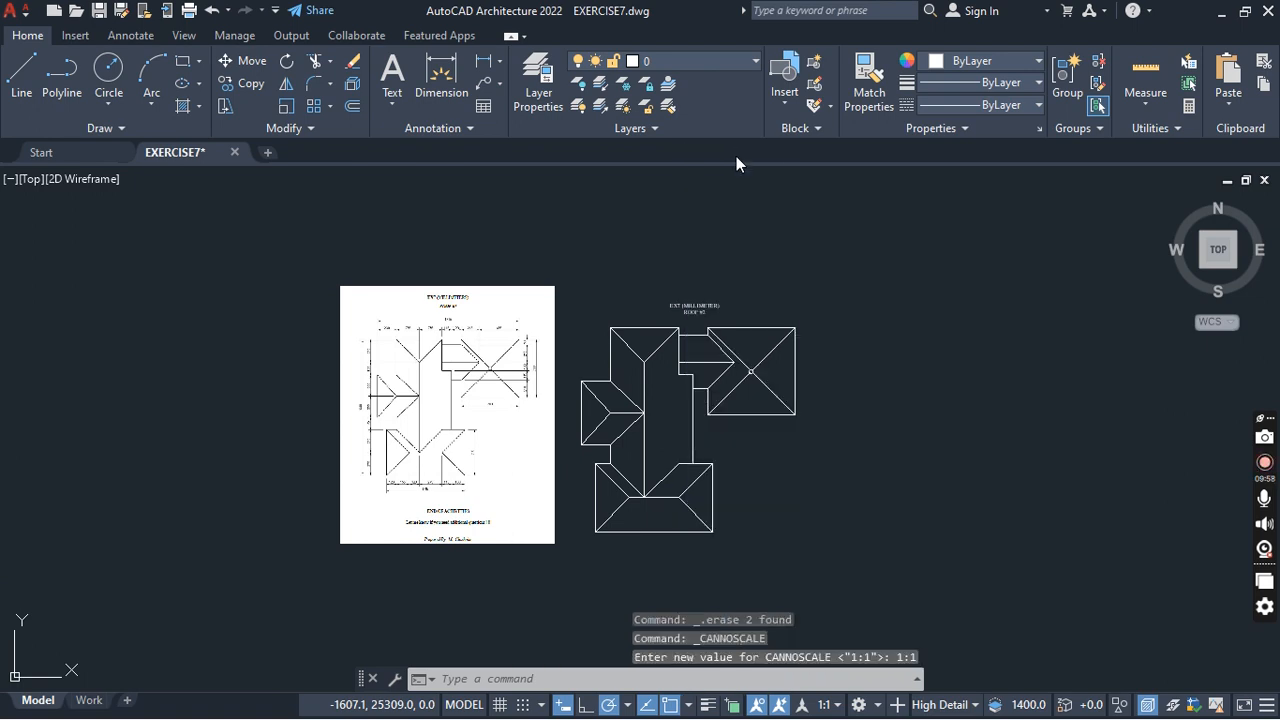
# Examine the multiline heading's size and placement above the roof plan and compare it with the reference sheet's heading.
pyautogui.scroll(4, 704, 283)
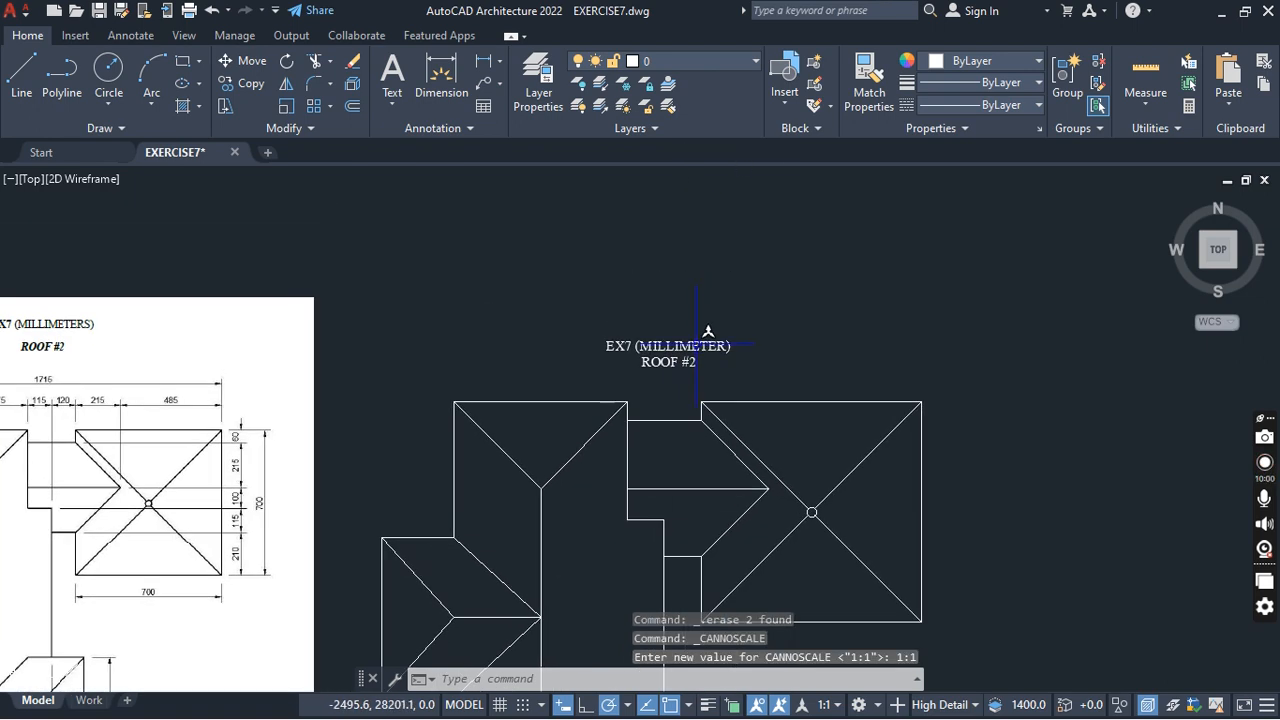
pyautogui.scroll(-4, 704, 283)
pyautogui.scroll(8, 766, 251)
pyautogui.click(736, 236)
pyautogui.click(695, 264)
pyautogui.scroll(-4, 600, 330)
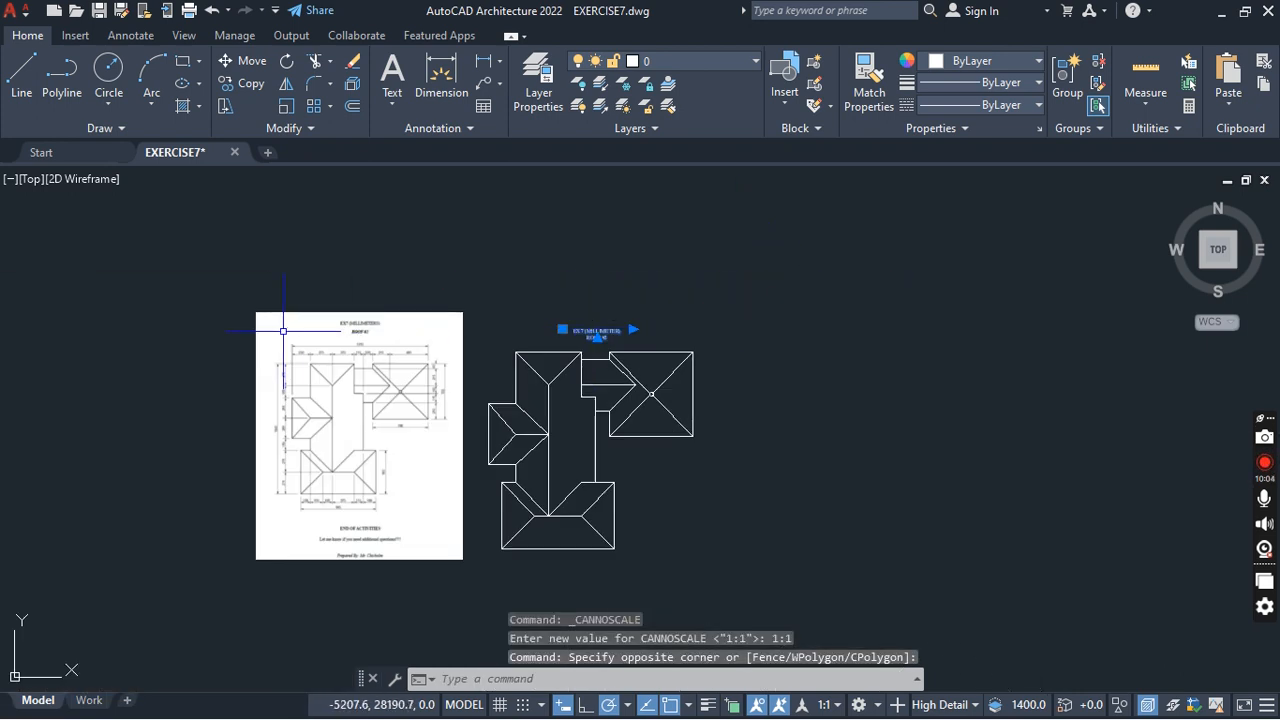
pyautogui.scroll(7, 520, 260)
pyautogui.scroll(-2, 650, 308)
pyautogui.scroll(-4, 650, 308)
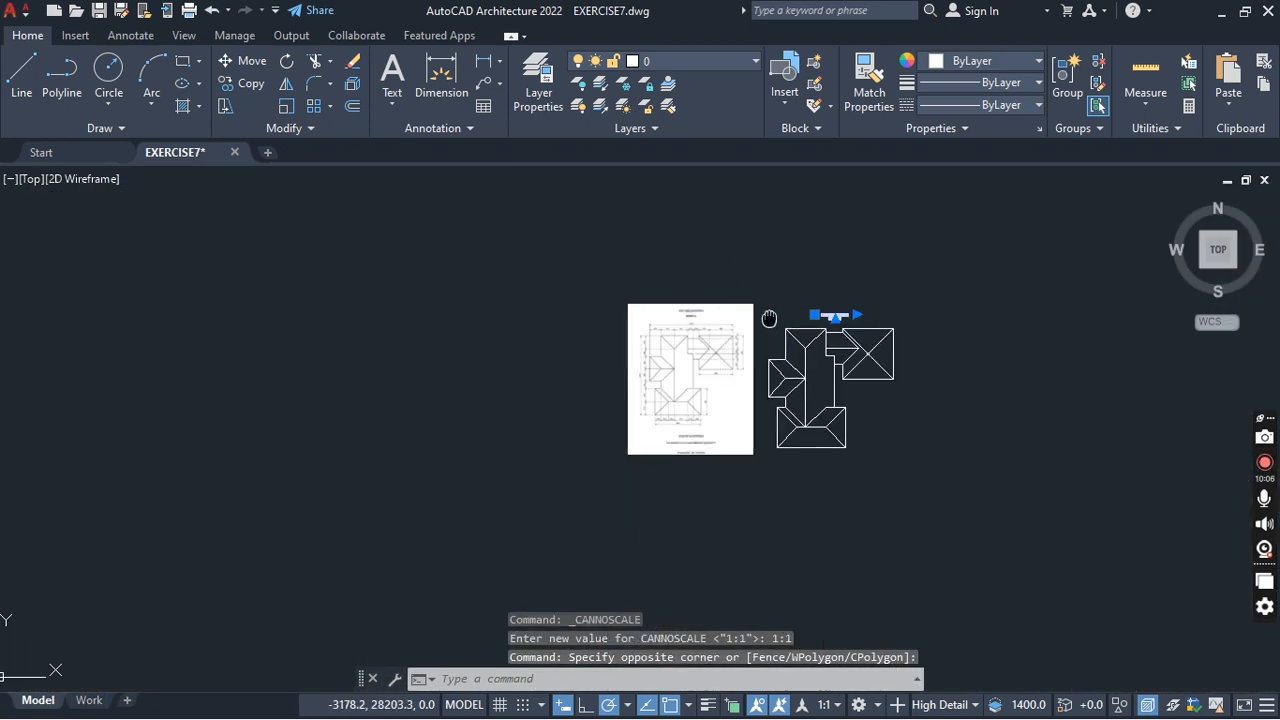
pyautogui.scroll(7, 740, 300)
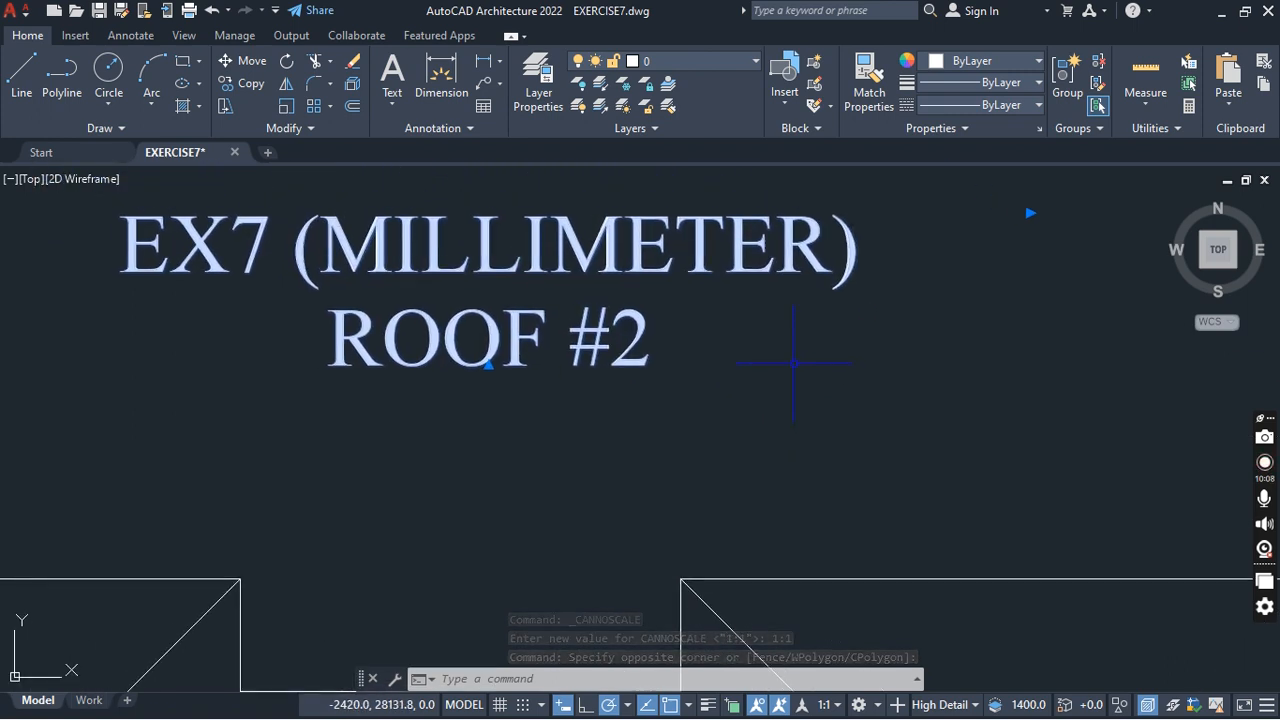
pyautogui.scroll(-2, 786, 357)
pyautogui.moveTo(728, 385); pyautogui.dragTo(826, 390, button='middle')
pyautogui.scroll(-2, 826, 390)
pyautogui.press('Escape')
pyautogui.press('Escape')
pyautogui.scroll(-4, 823, 388)
pyautogui.scroll(2, 785, 360)
pyautogui.scroll(6, 785, 357)
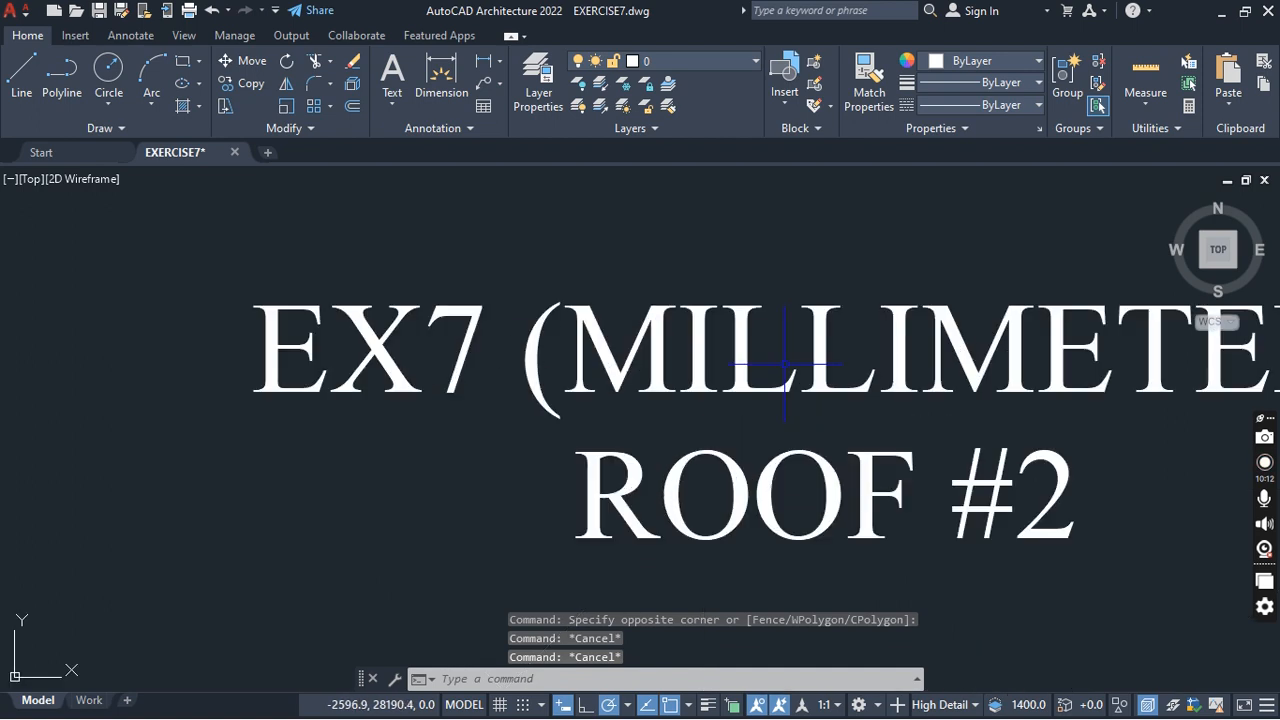
pyautogui.scroll(-2, 776, 367)
pyautogui.scroll(-3, 758, 366)
pyautogui.moveTo(733, 391); pyautogui.dragTo(711, 363, button='middle')
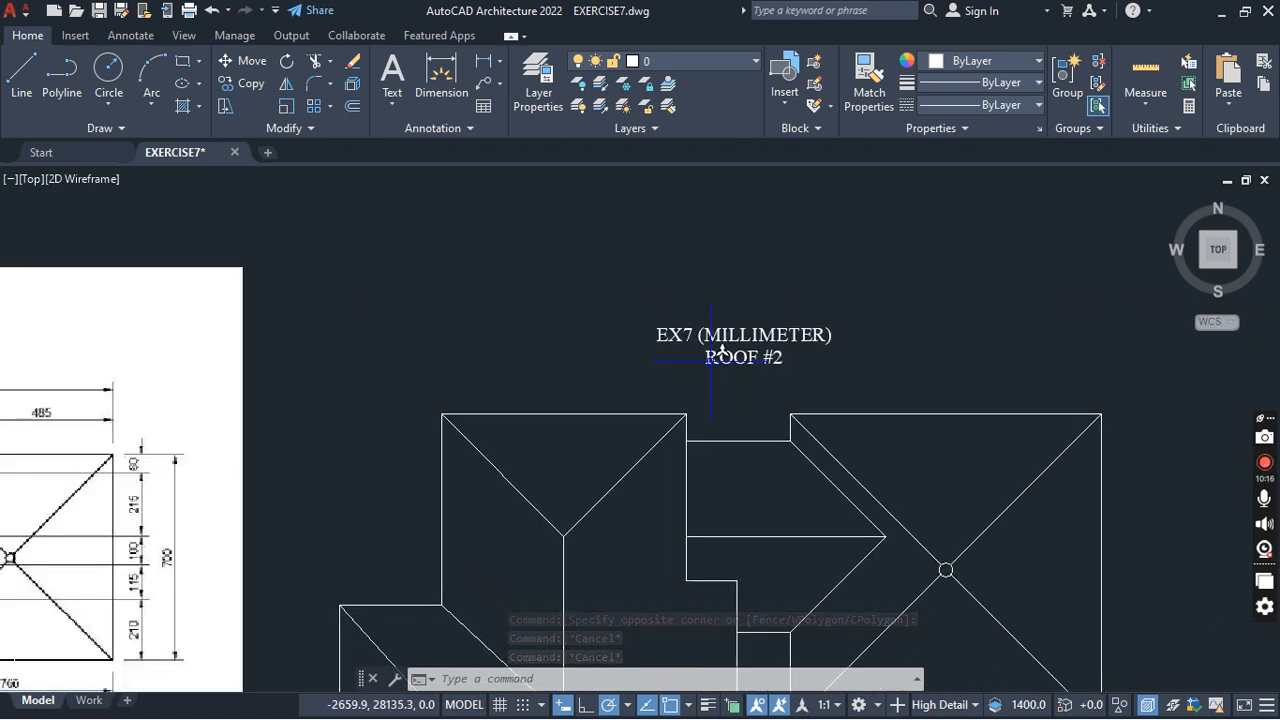
pyautogui.scroll(3, 711, 360)
pyautogui.moveTo(711, 347)
pyautogui.mouseDown(button='middle')
pyautogui.moveTo(690, 410)
pyautogui.moveTo(467, 424)
pyautogui.mouseUp(button='middle')
pyautogui.scroll(-1, 467, 424)
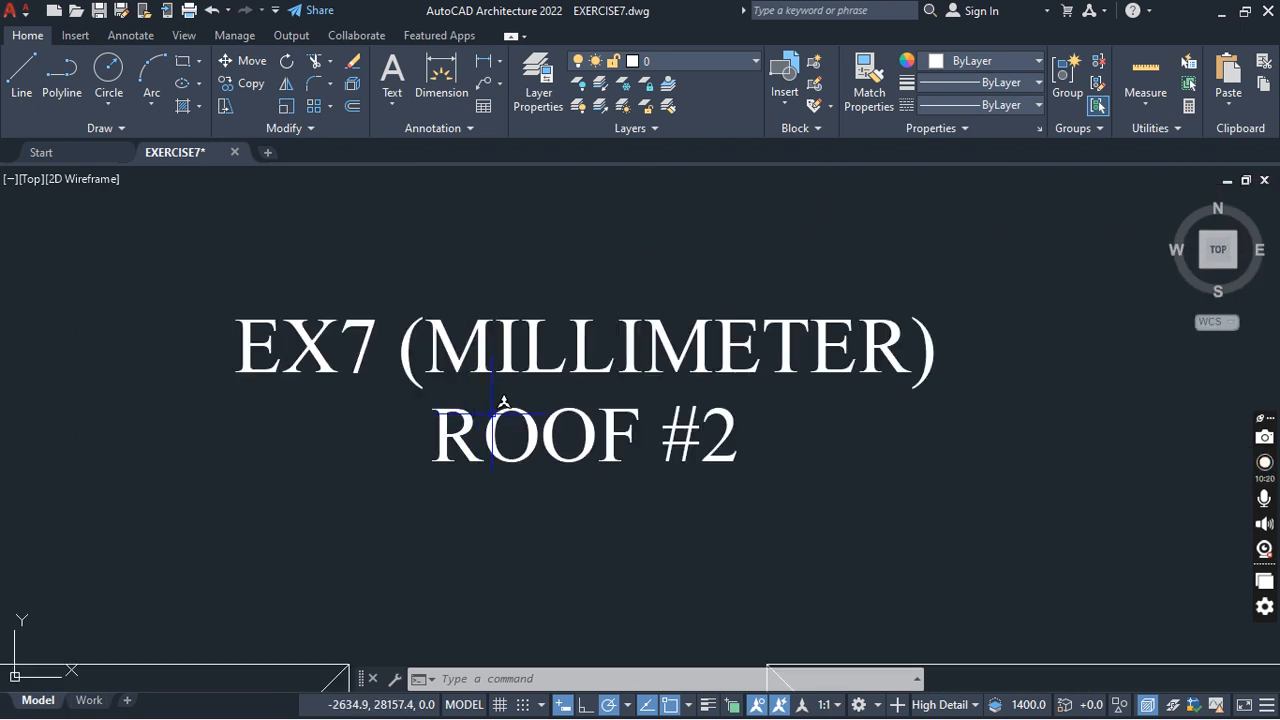